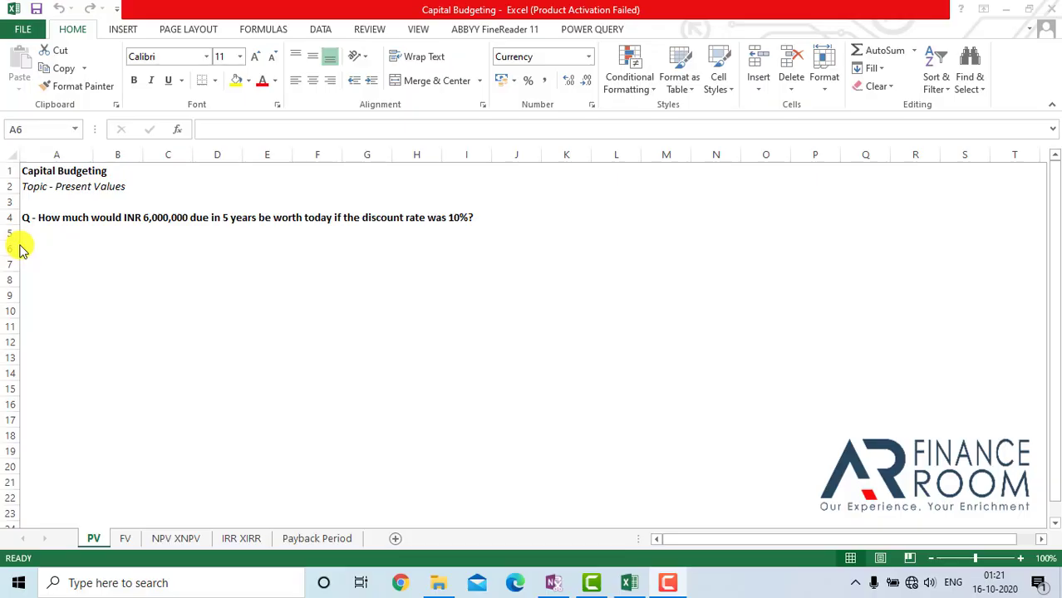
- Enter the label FV in A6 and the future value 6000000 in B6
left_click(34, 249)
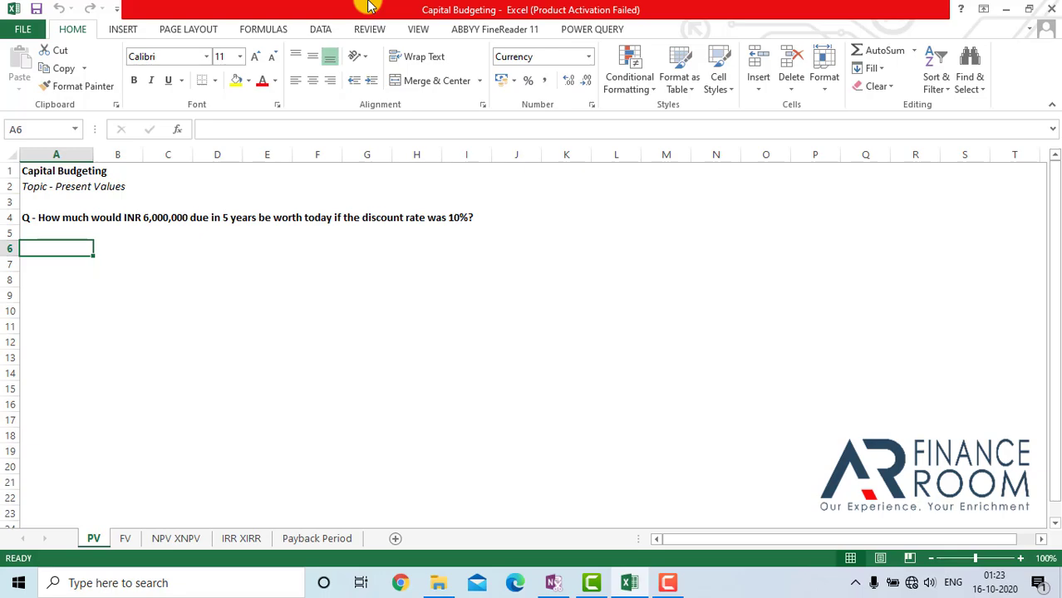
type("FV")
key("Tab")
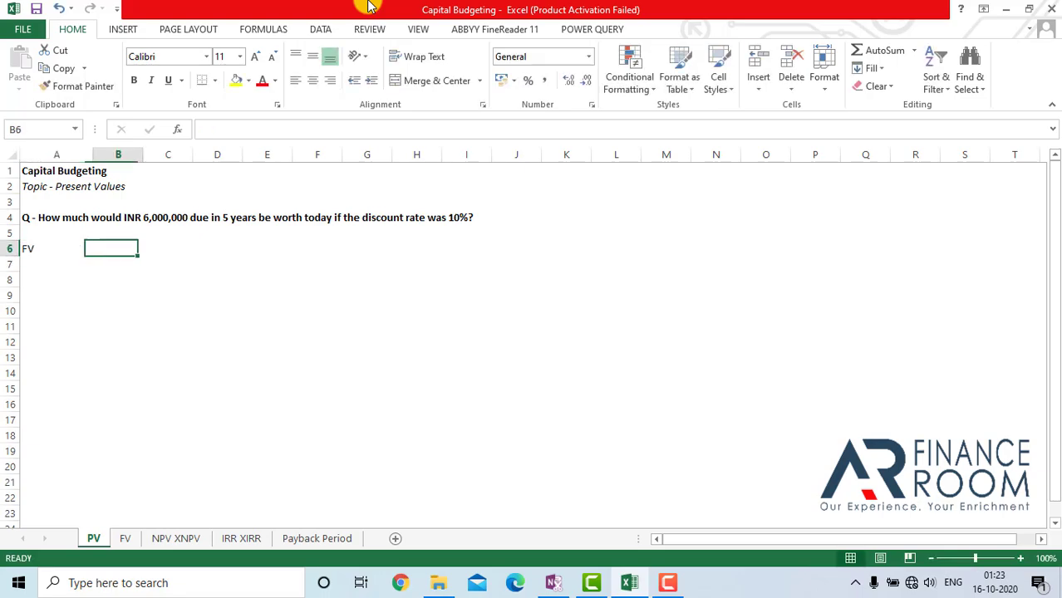
type("60")
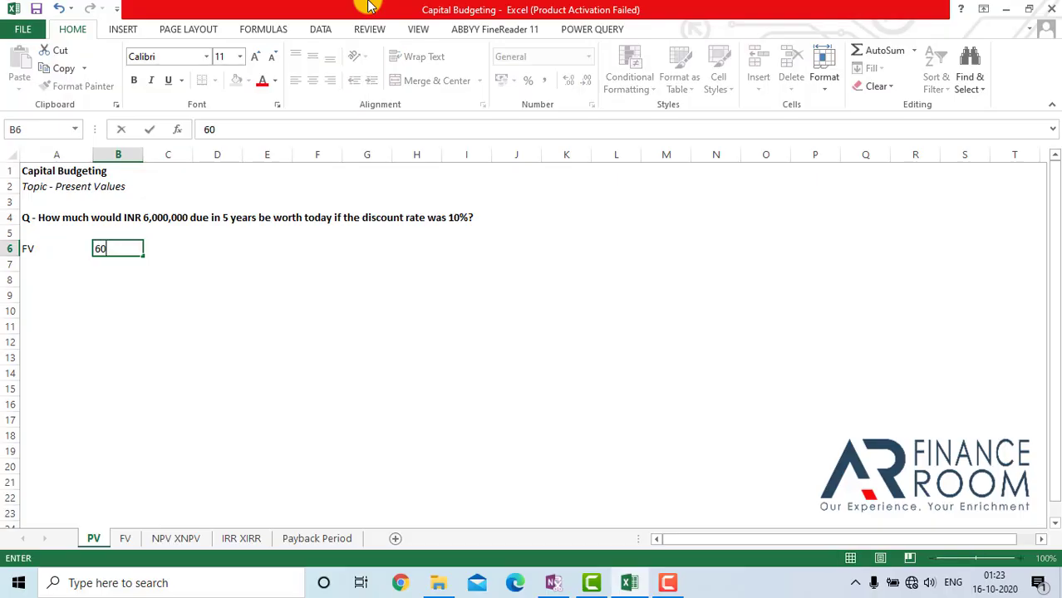
type("00000")
key("Return")
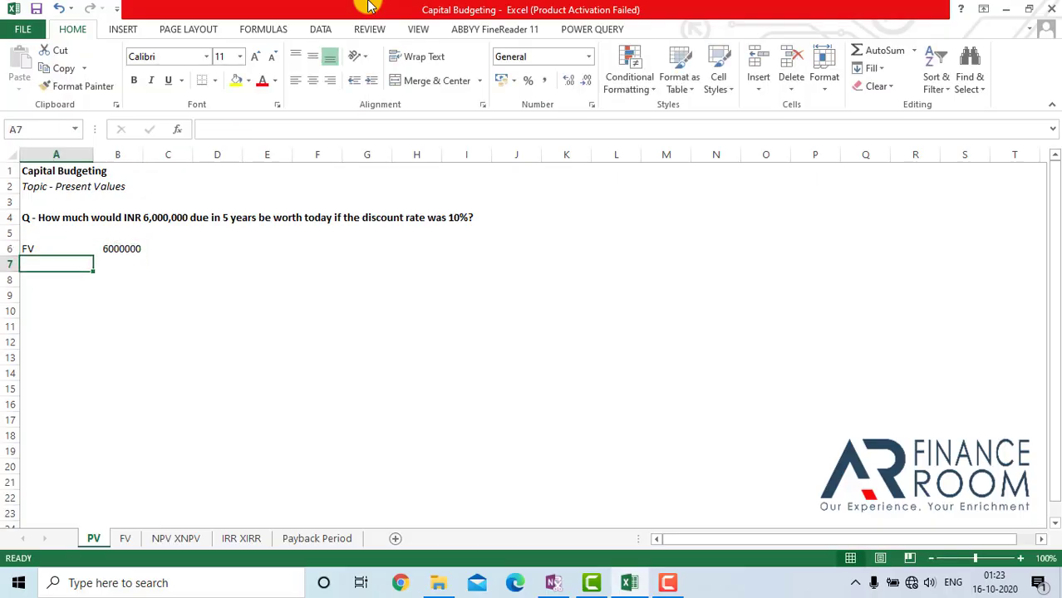
- Add the label Time in A7 and enter 5 beside it in B7
type("Time")
key("Return")
key("Up")
key("Right")
type("5")
key("Return")
key("Left")
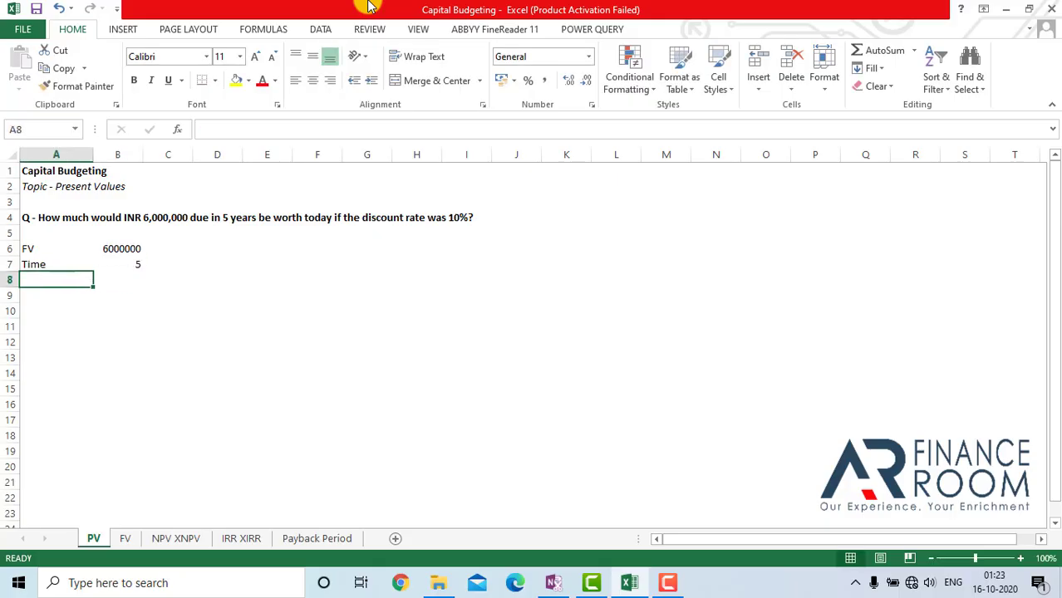
- Add the label Rate in A8 and enter 10% beside it in B8
type("Rate")
key("Return")
key("Up")
key("Right")
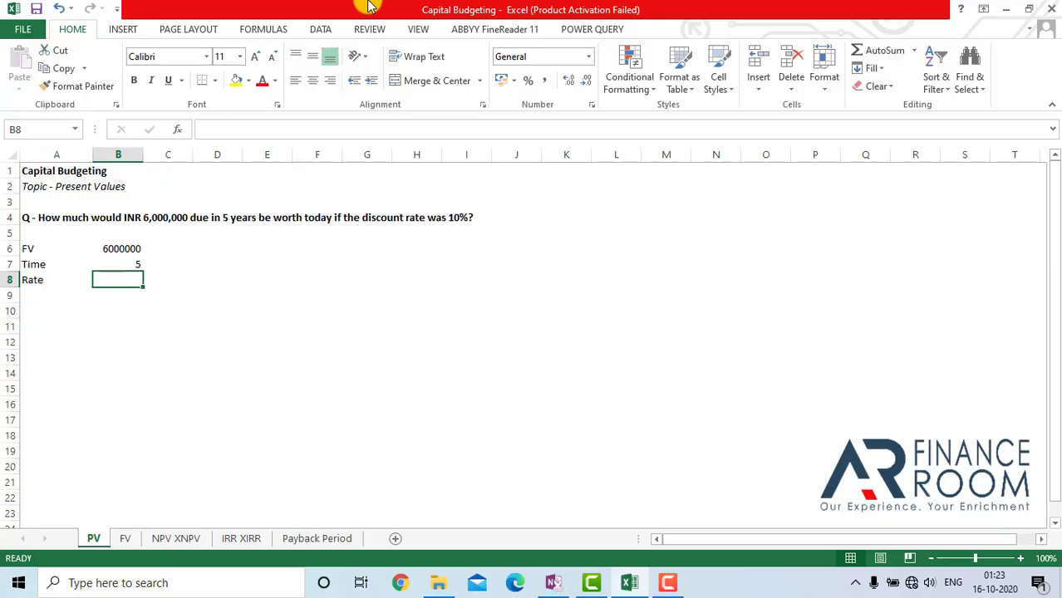
type("10%")
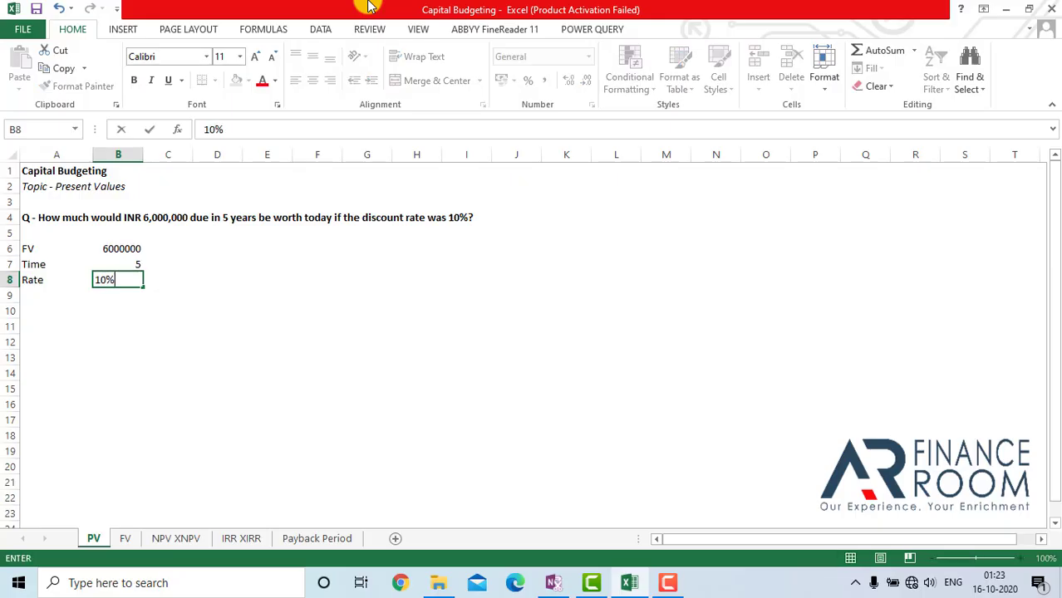
key("Return")
- Format the FV amount in B6 with a thousands separator and no decimal places
key("Up")
key("Up")
key("Up")
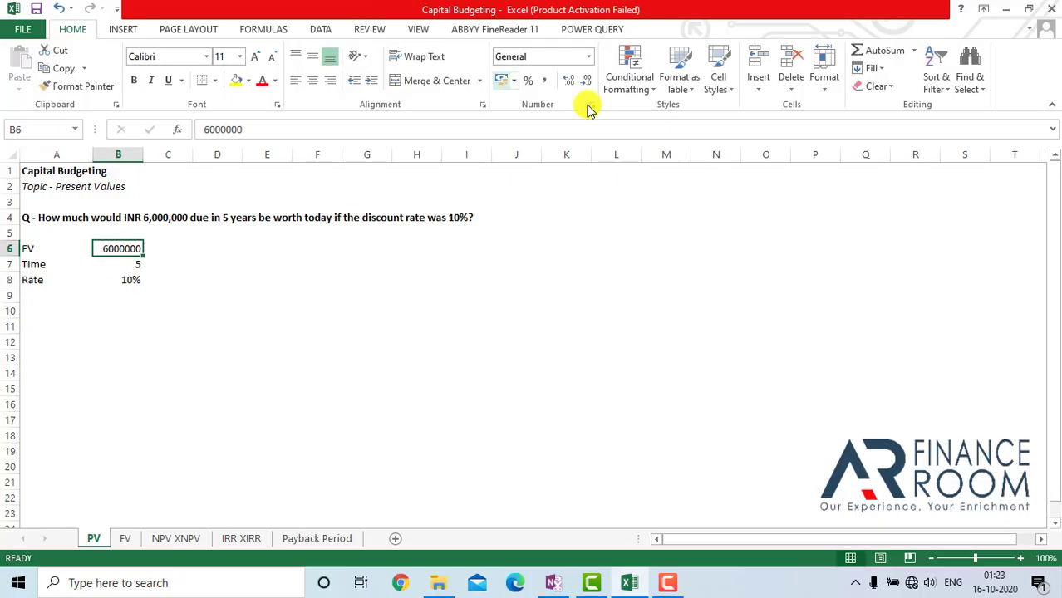
left_click(544, 81)
left_click(583, 83)
left_click(583, 83)
- Enter the label Present Value in A10, leaving a blank row below the inputs
key("Down")
key("Down")
key("Down")
key("Down")
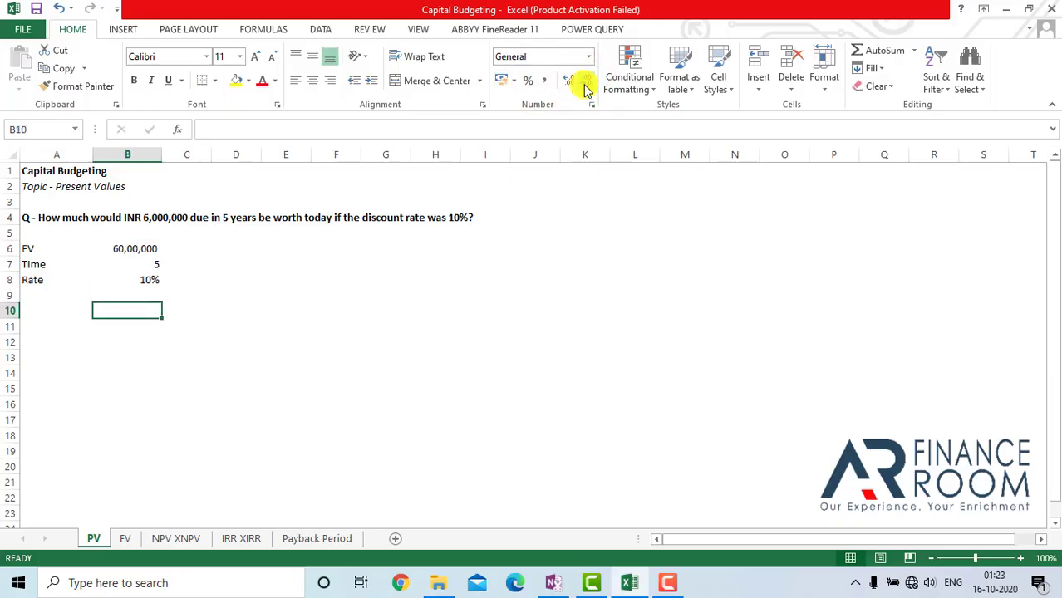
key("Left")
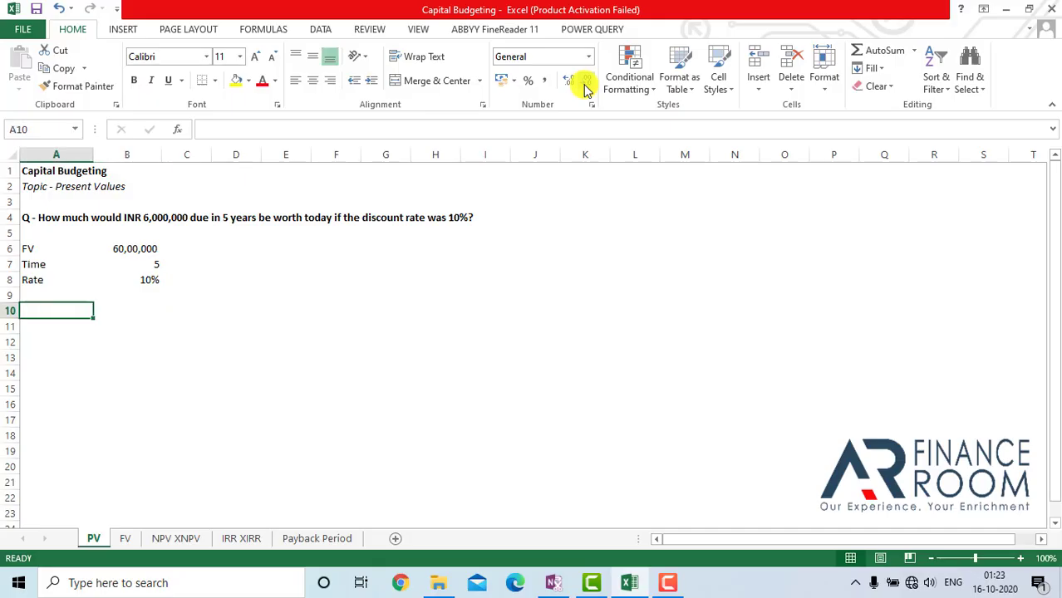
type("Present Val")
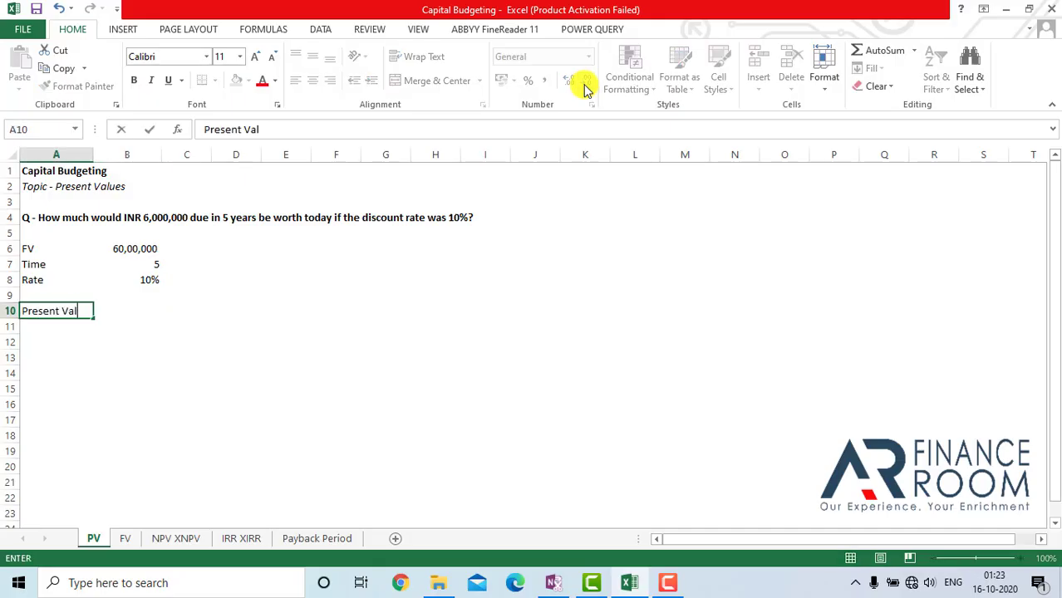
type("ue")
key("Return")
- Make the Present Value row cells A10:B10 bold
key("Up")
key("Right")
key("Left")
key("shift+Right")
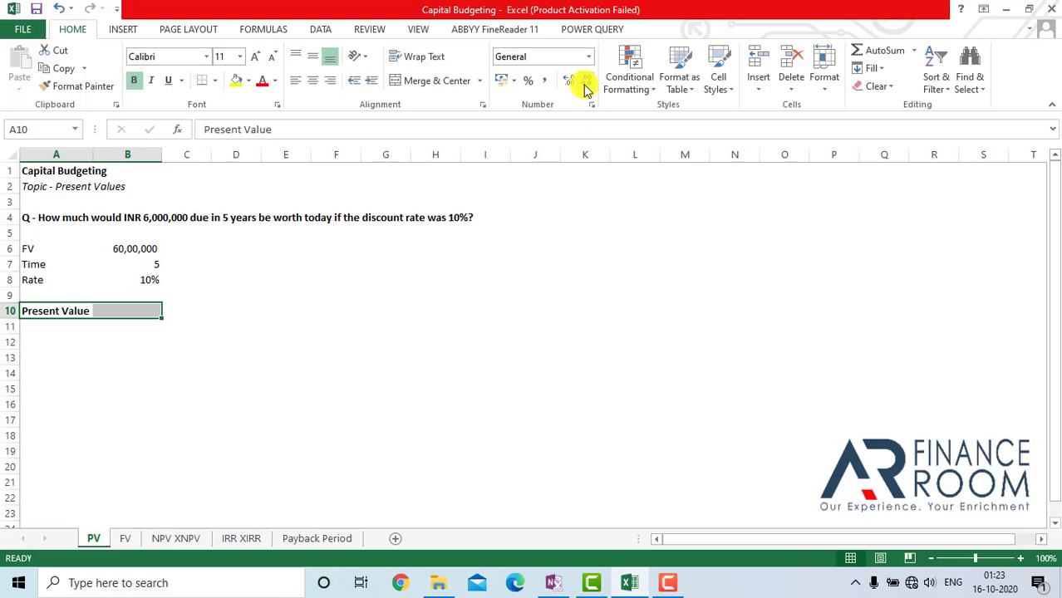
key("ctrl+b")
- Calculate the present value in B10 with the formula =PV(B8,B7,,-B6), leaving the payment argument empty
key("Right")
type("=pv")
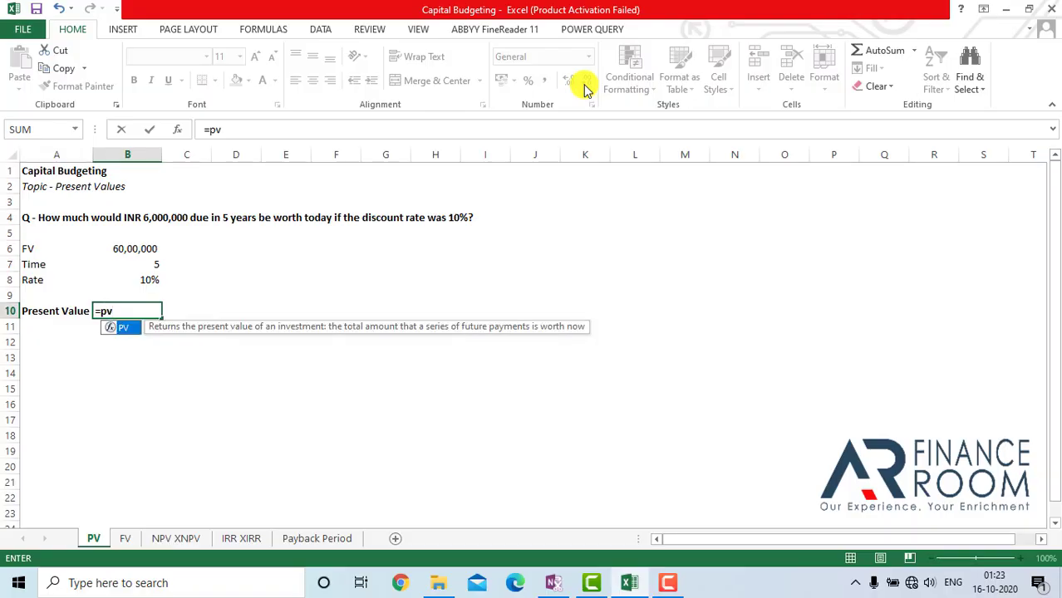
key("Tab")
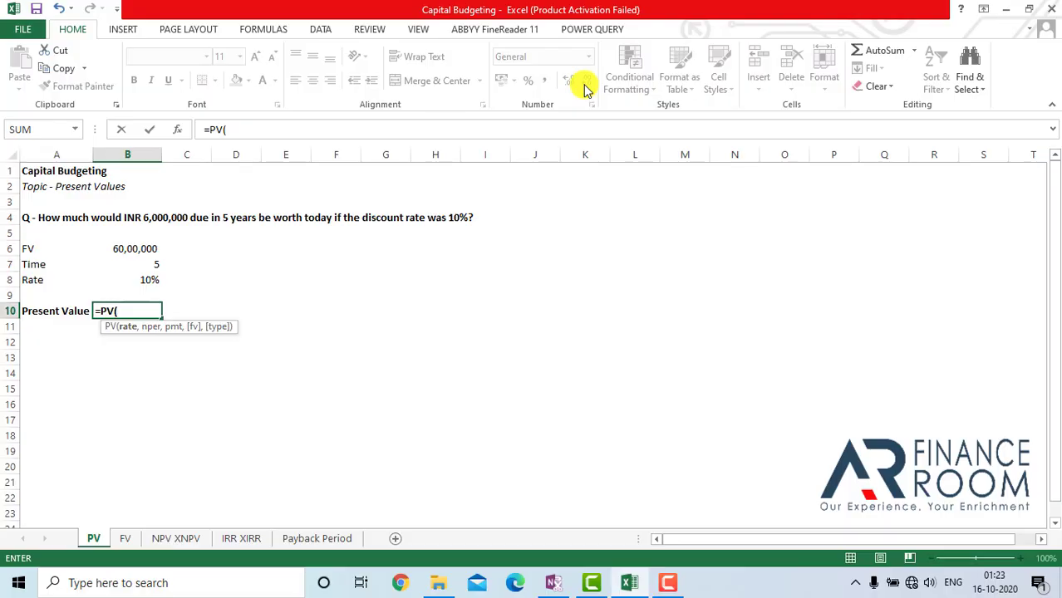
key("Up")
key("Up")
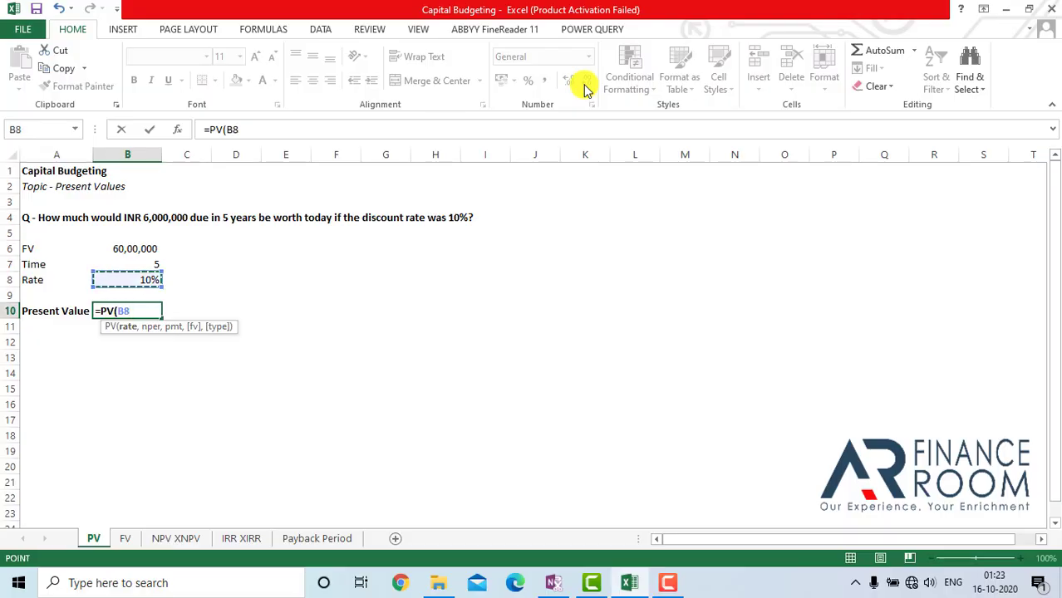
type(",")
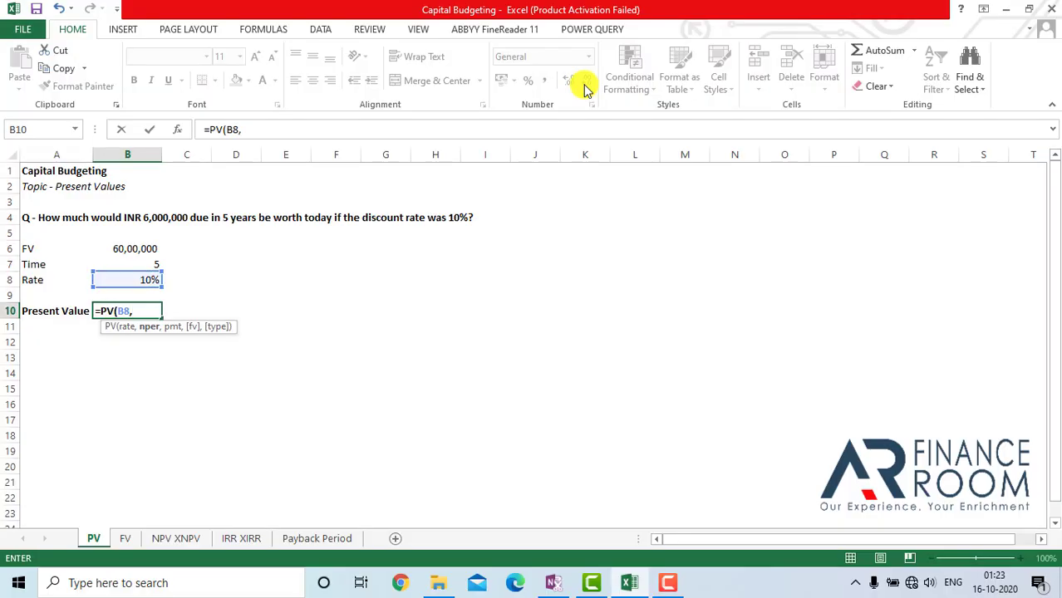
key("Up")
key("Up")
key("Up")
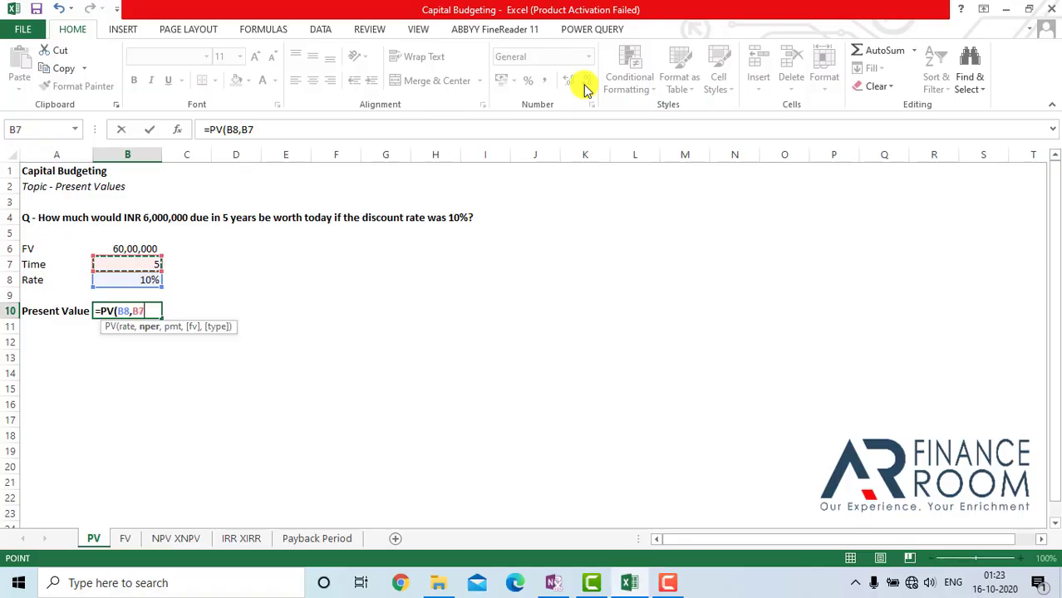
type(",")
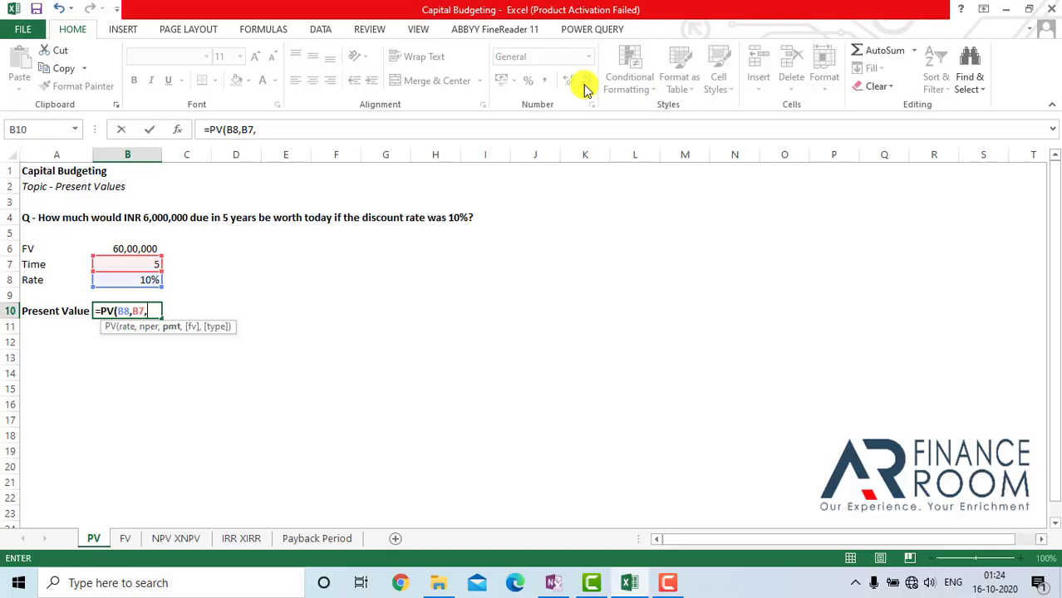
type(",")
type("-")
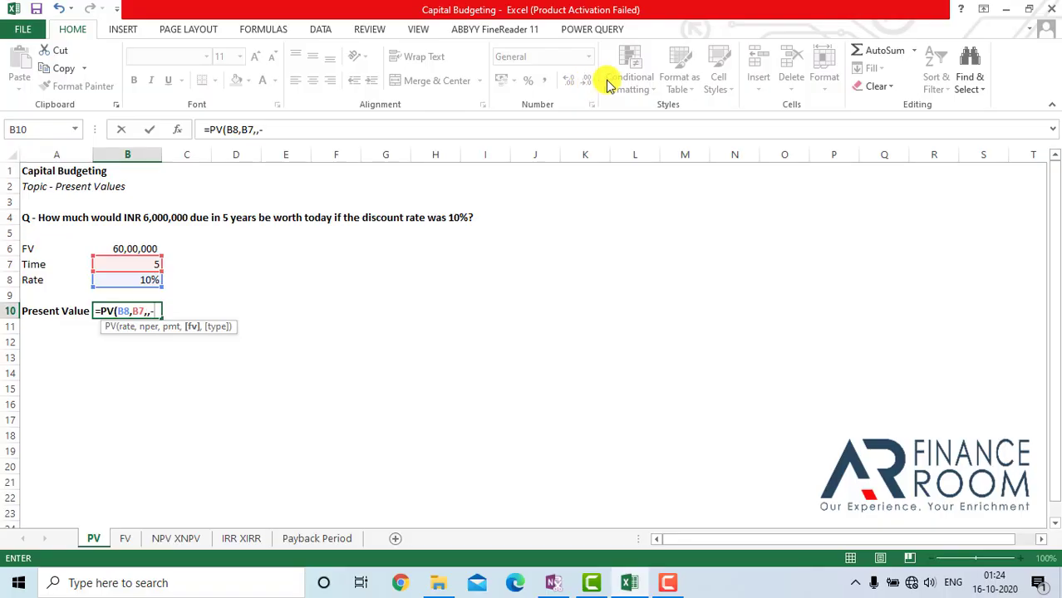
left_click(126, 250)
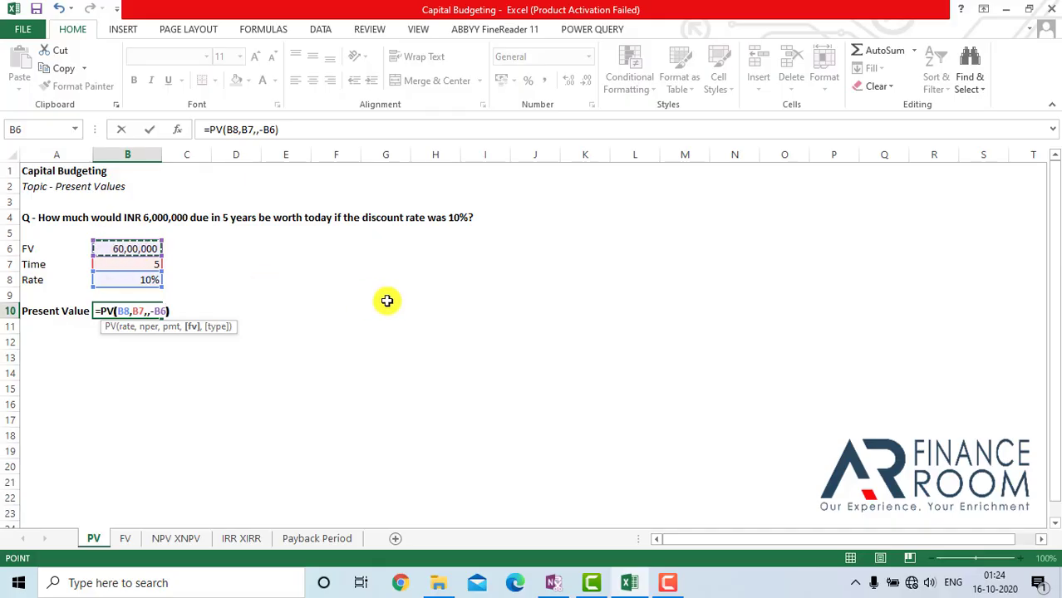
key("Return")
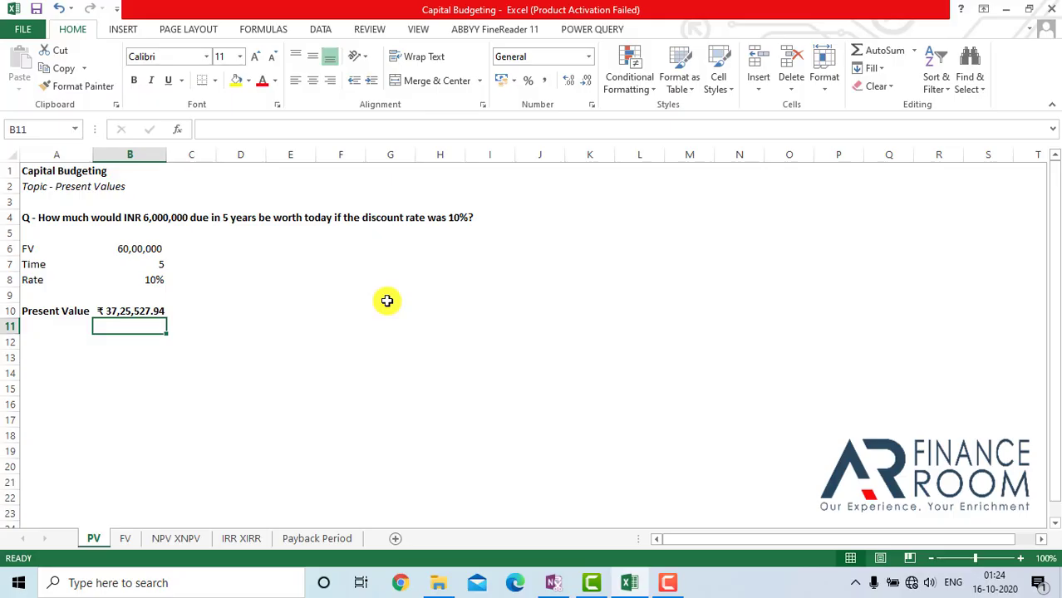
- Format the present value in B10 with a thousands separator, no currency symbol and no decimal places
key("Up")
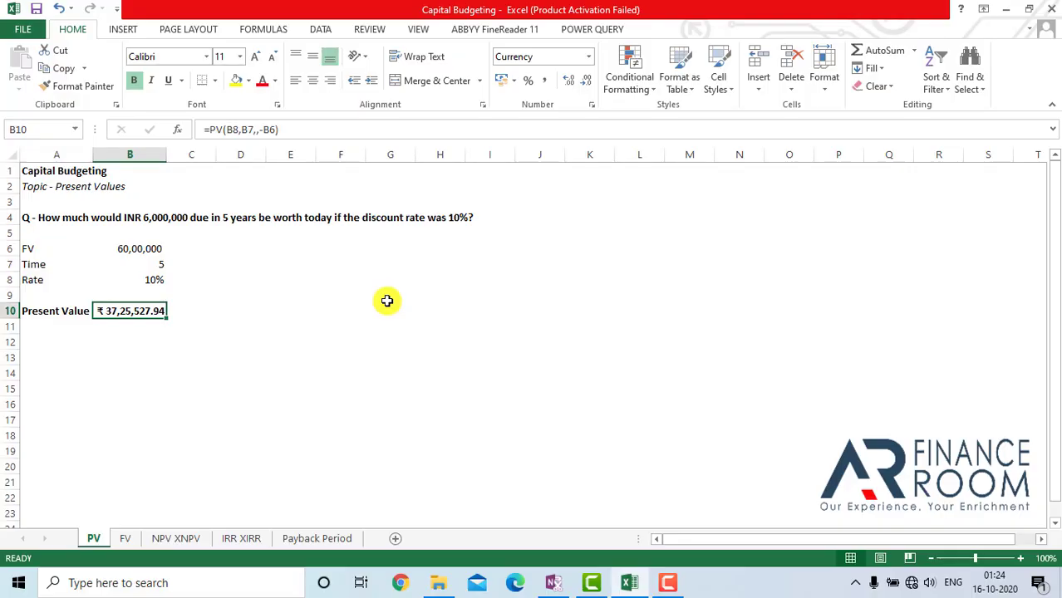
left_click(544, 80)
left_click(583, 85)
left_click(583, 84)
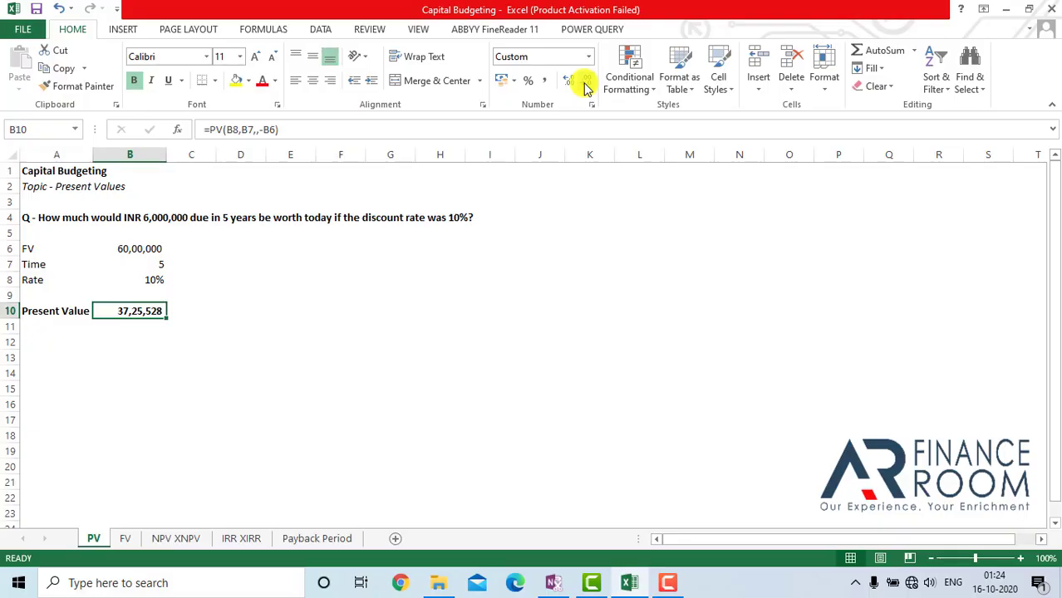
- On the FV sheet, enter the label PV in A6 and the amount 10000 in B6
left_click(120, 544)
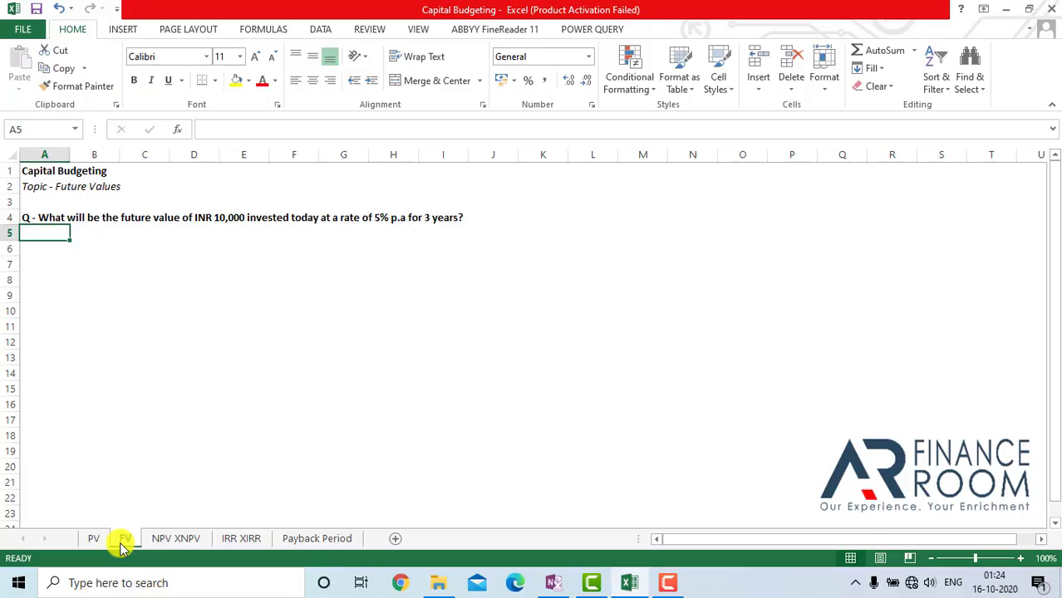
key("Down")
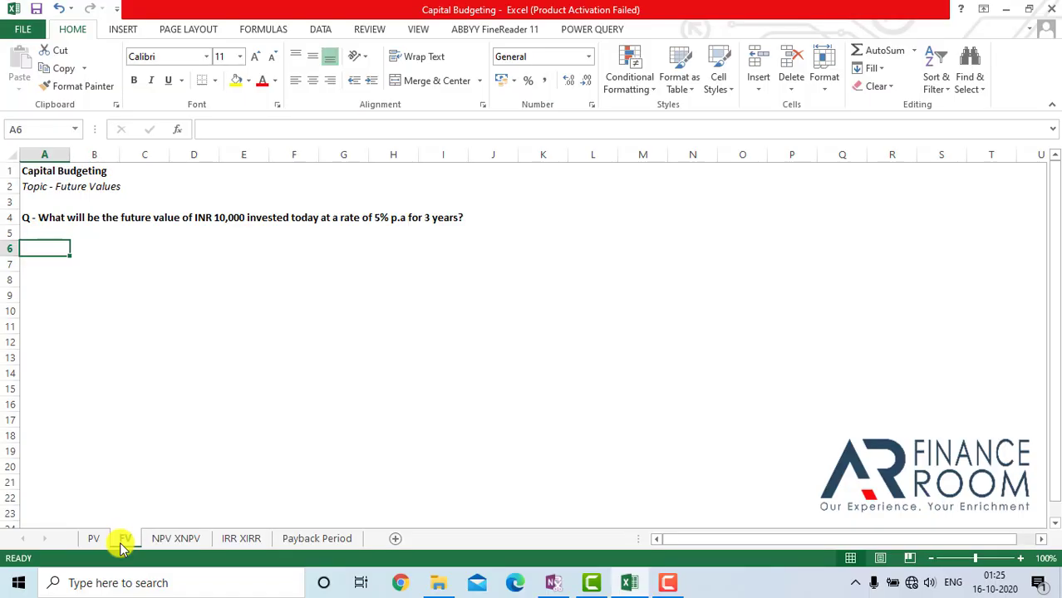
type("PV")
key("Return")
key("Up")
key("Right")
type("10000")
key("Return")
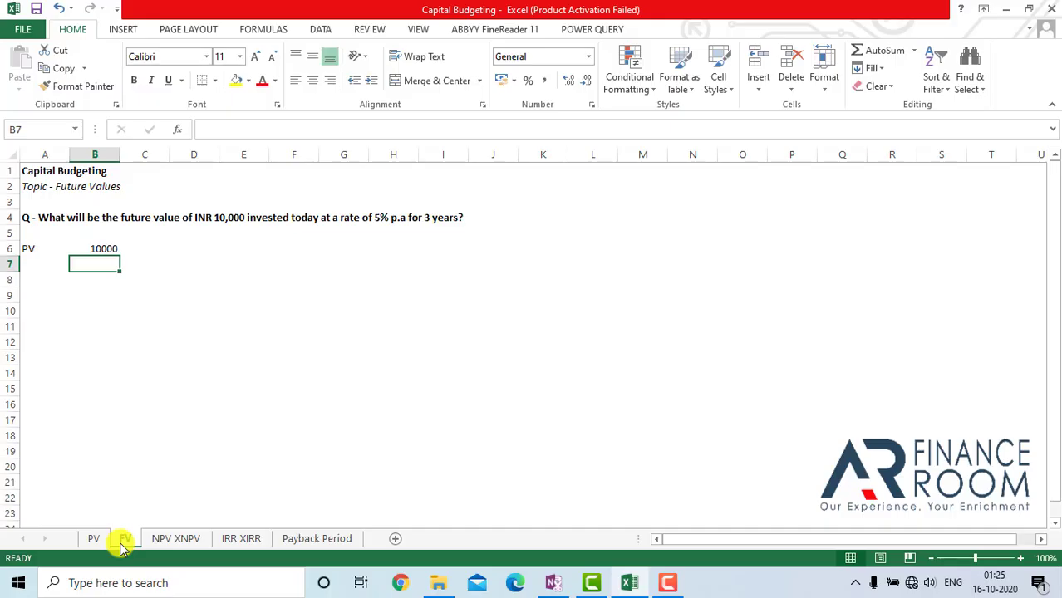
- Add the label Time in A7 and set its value in B7 to 3
key("Left")
type("Time")
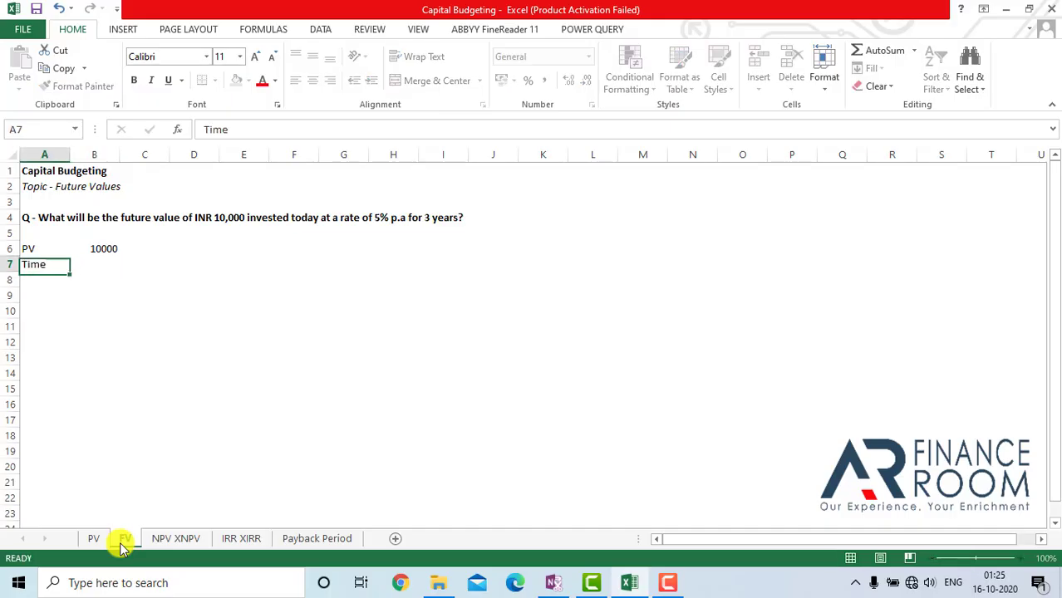
key("Right")
type("5")
key("Return")
key("Left")
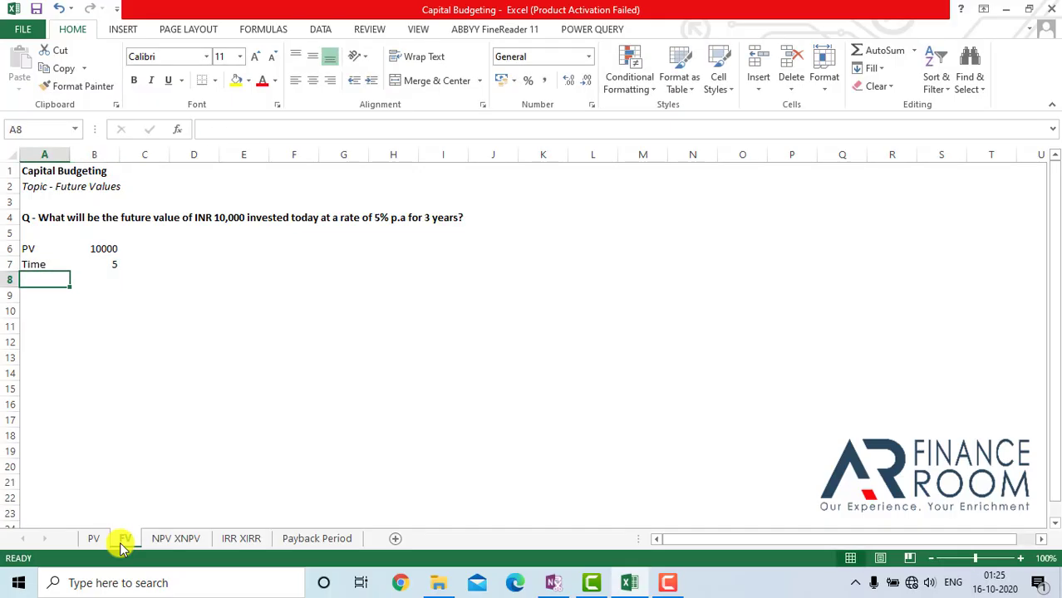
key("Up")
key("Right")
type("3")
key("Return")
- Add the label Rate in A8 and enter 5% beside it in B8
key("Left")
type("Rate")
key("Return")
key("Up")
key("Right")
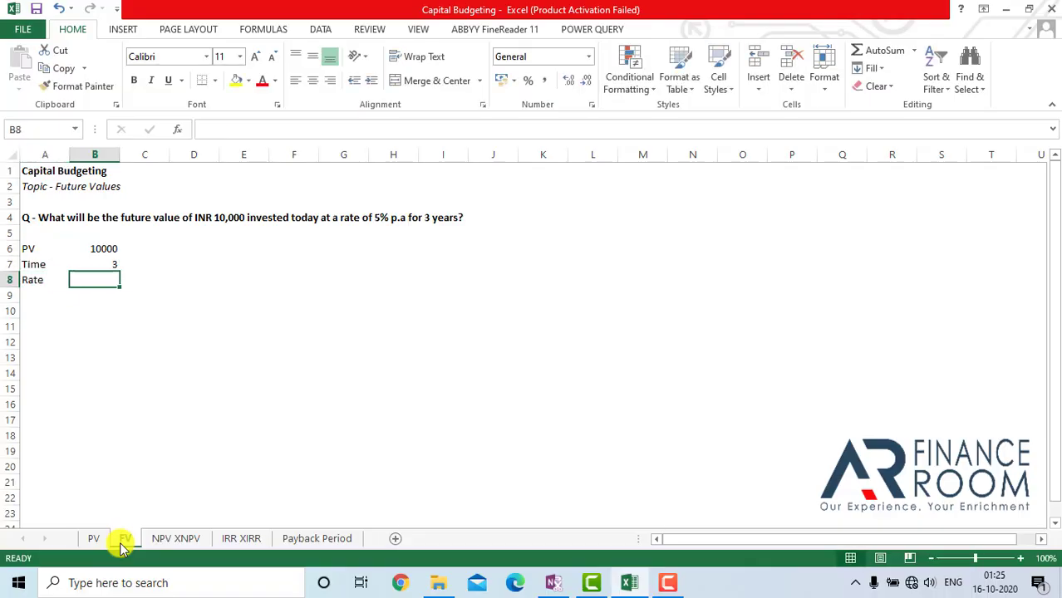
type("5%")
key("Return")
- Format the PV and Time values in B6:B7 with a thousands separator and no decimal places
key("Up")
key("Up")
key("Up")
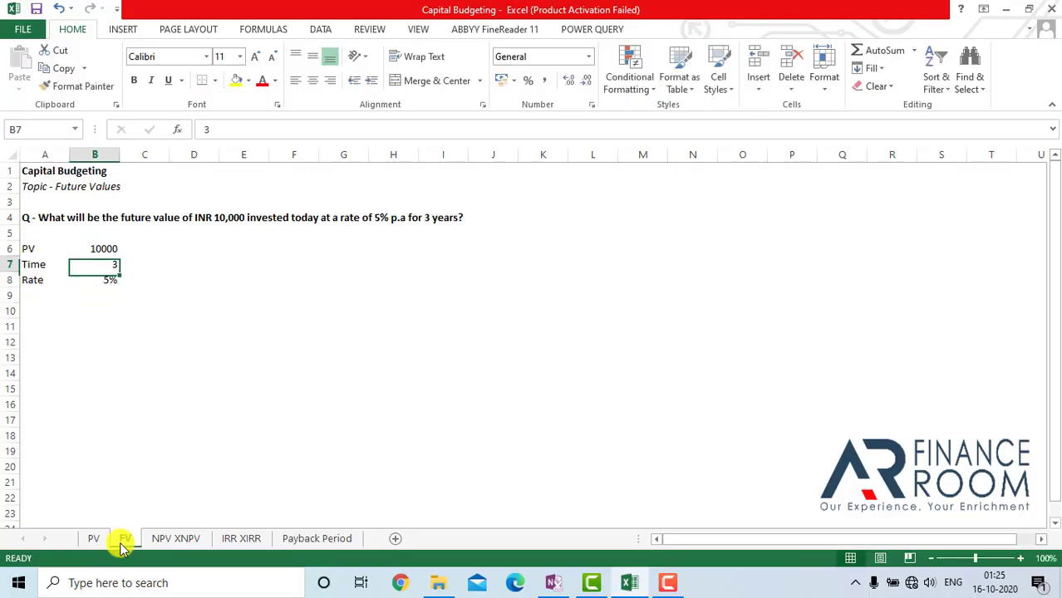
key("shift+Down")
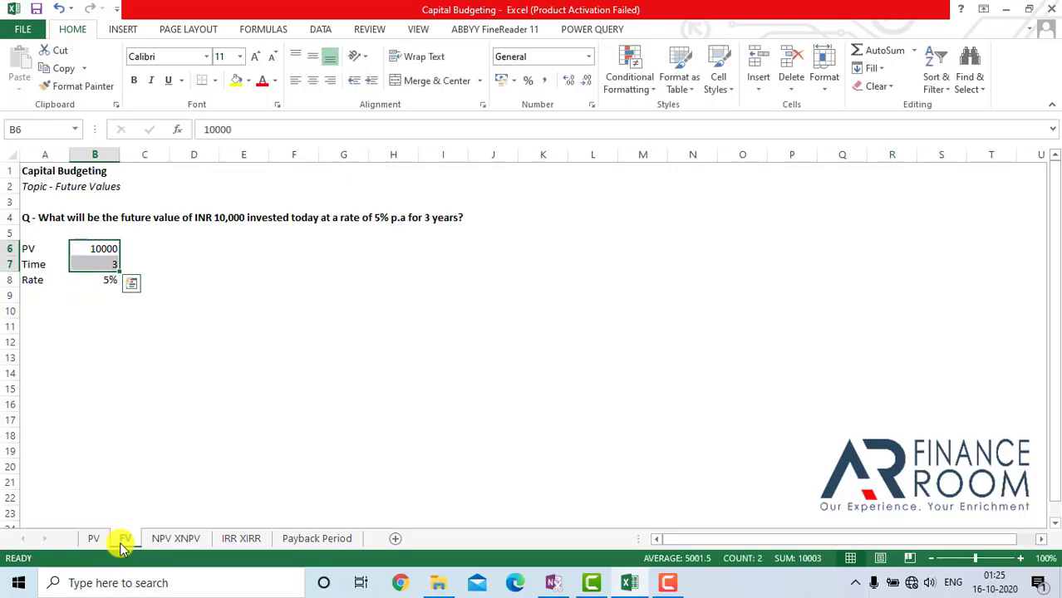
left_click(549, 81)
left_click(587, 81)
left_click(586, 81)
- Enter the label Future Value in A10, leaving a blank row below the inputs
key("Down")
key("Down")
key("Down")
key("Down")
key("Left")
type("Fut")
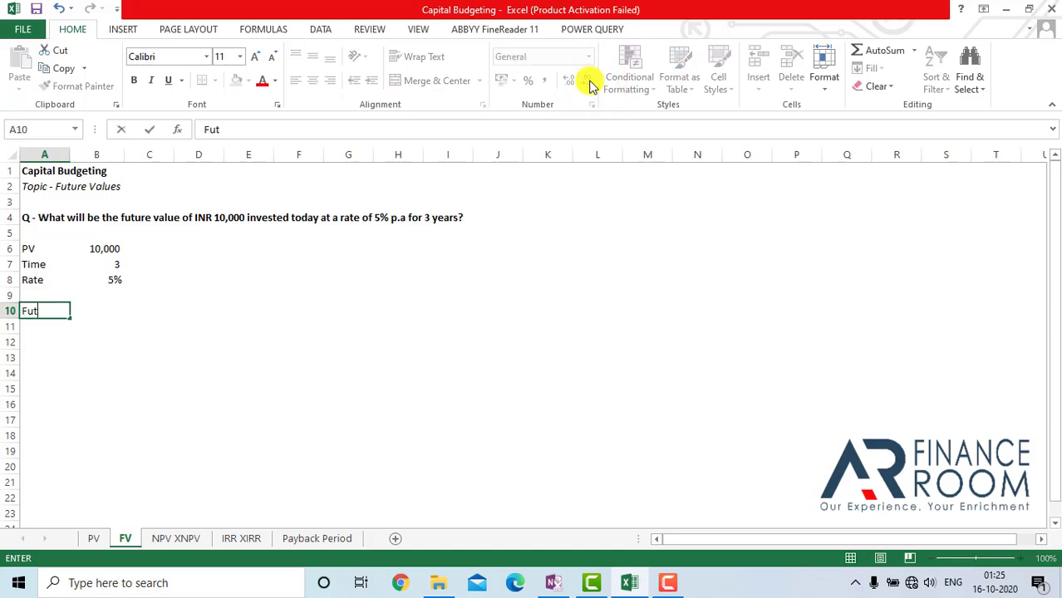
type("ure Value")
key("Return")
- Autofit the width of column A to the Future Value label in A10
key("Up")
key("Right")
key("Left")
key("alt+h")
key("o")
key("i")
- Make the Future Value row cells A10:B10 bold
key("Right")
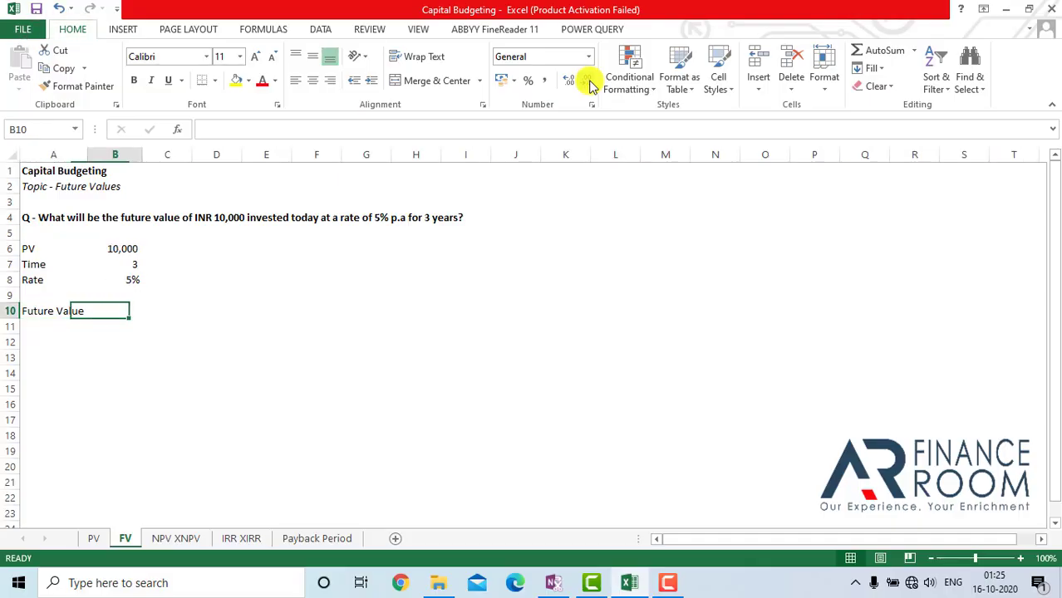
key("Left")
key("shift+Right")
key("ctrl+b")
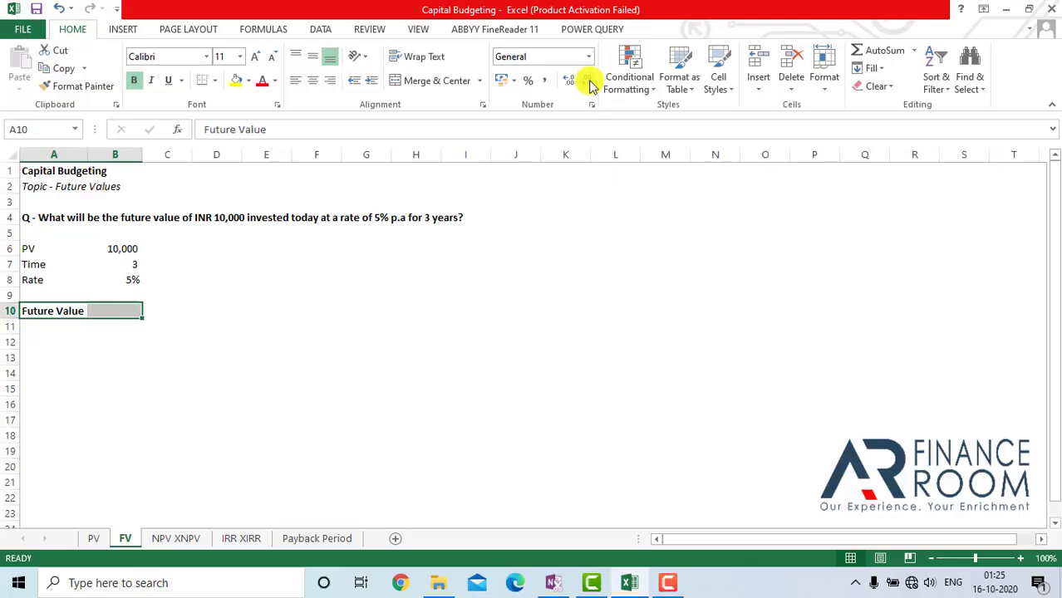
- Calculate the future value in B10 with =FV(B8,B7,,-B6), using the rate, time and negative PV inputs
key("Right")
type("=")
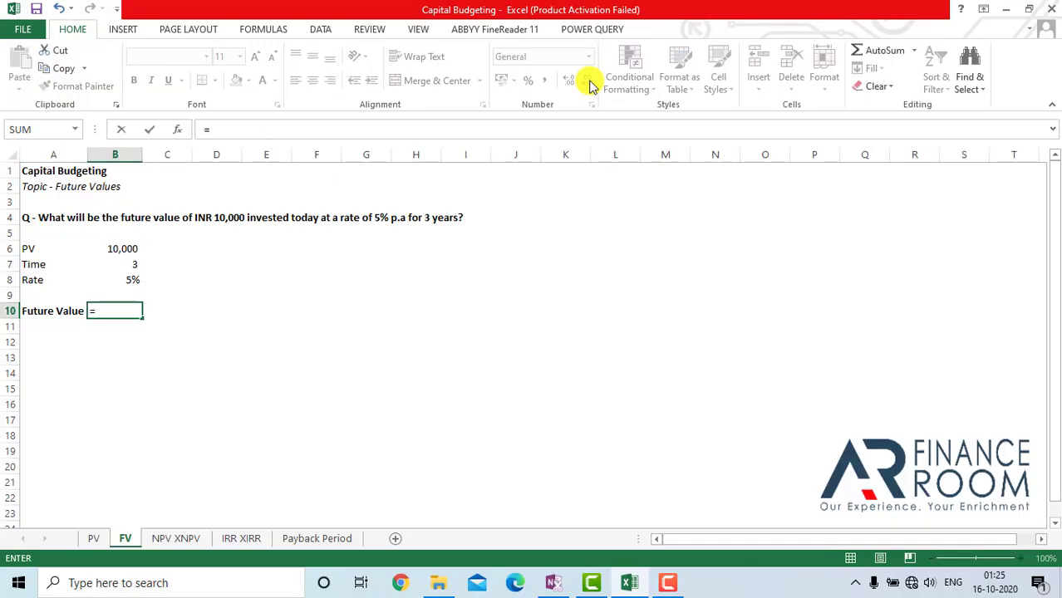
type("fv")
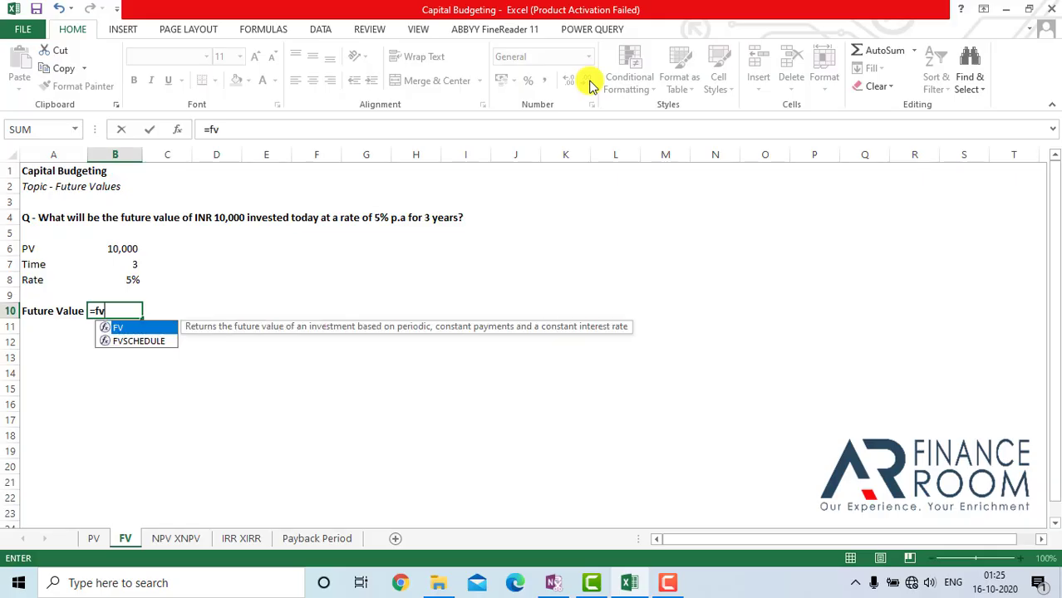
key("Tab")
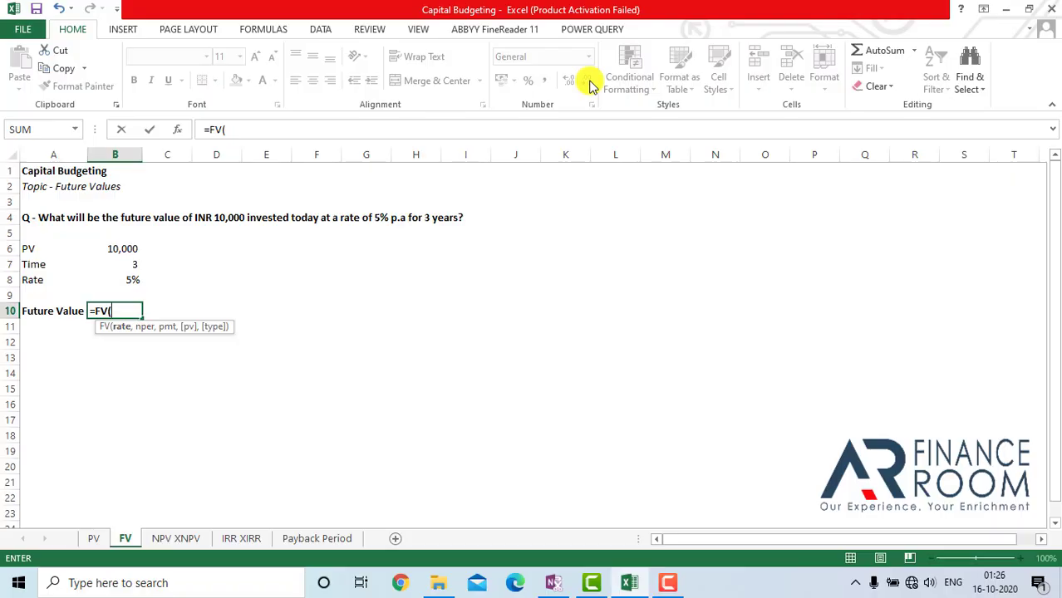
key("Up")
key("Up")
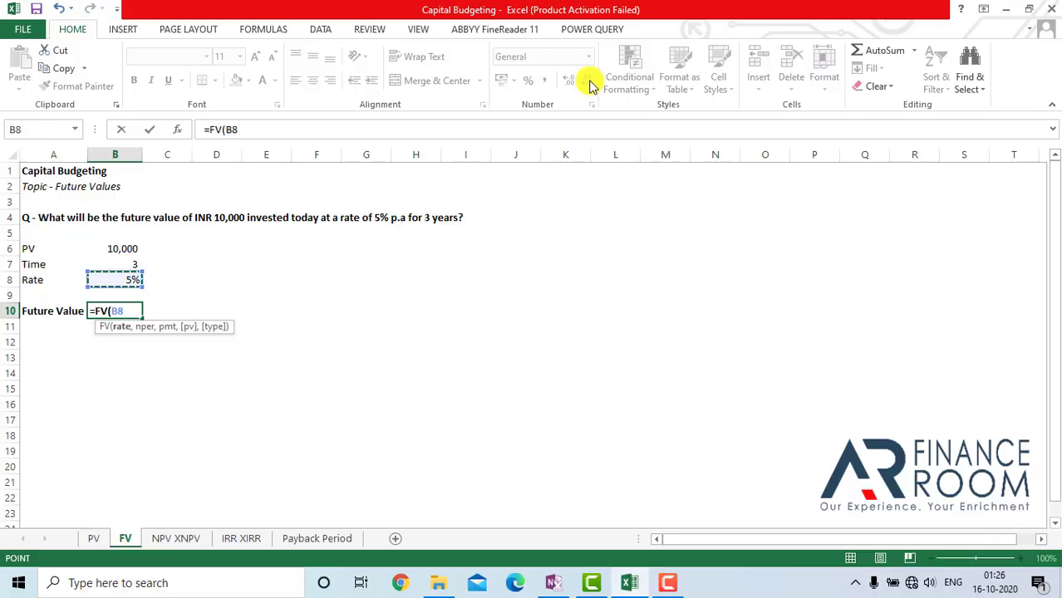
type(",")
key("Up")
key("Up")
key("Up")
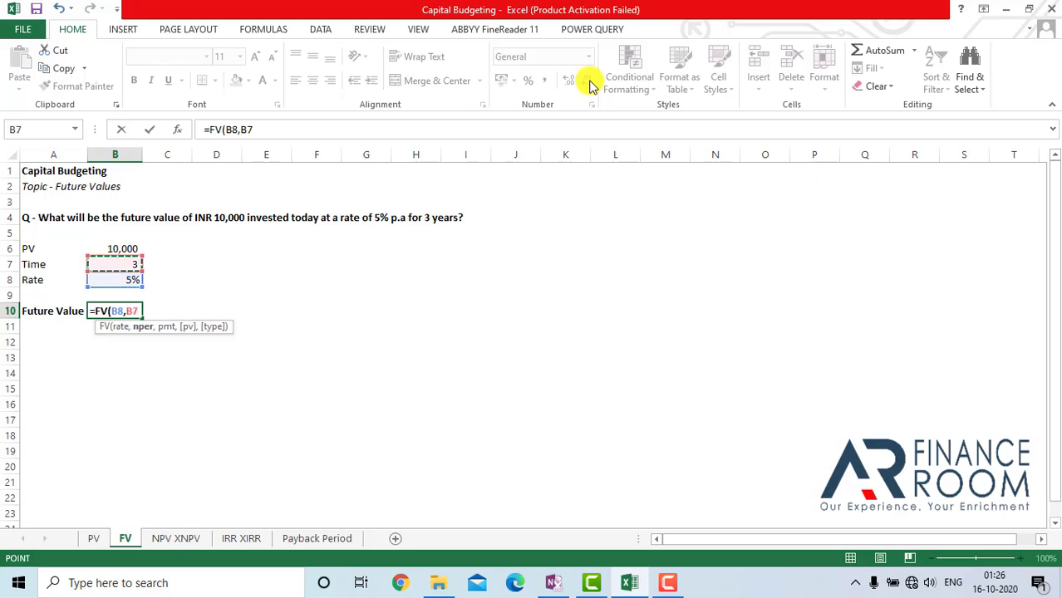
type(",,")
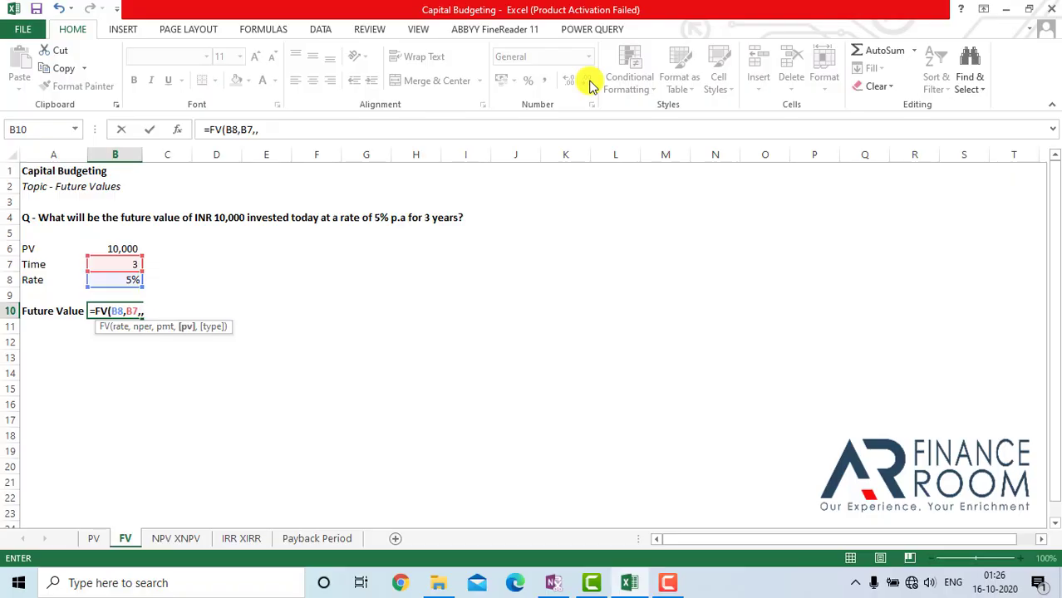
type("-")
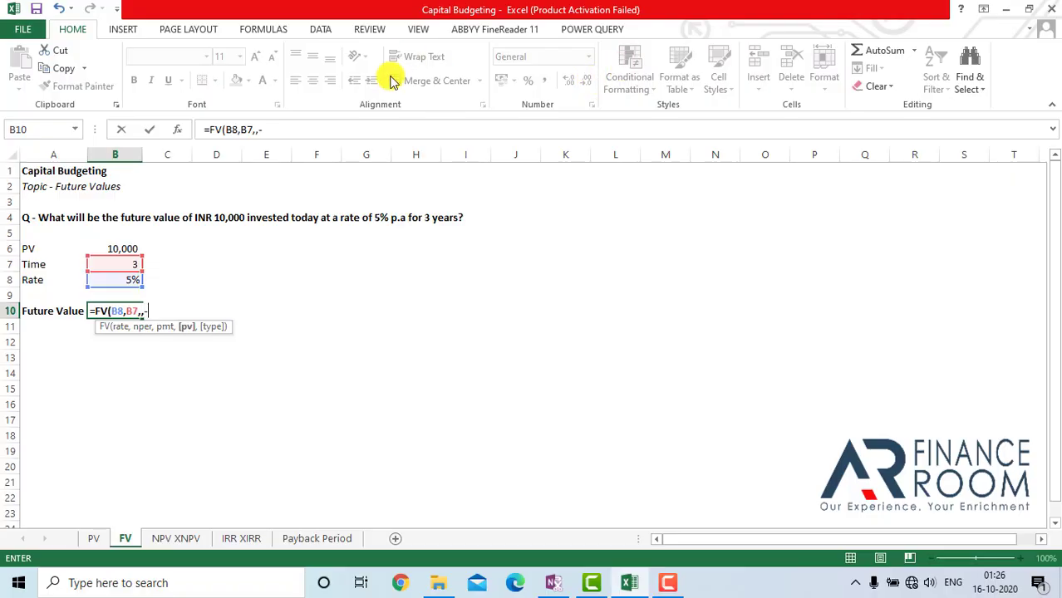
left_click(139, 246)
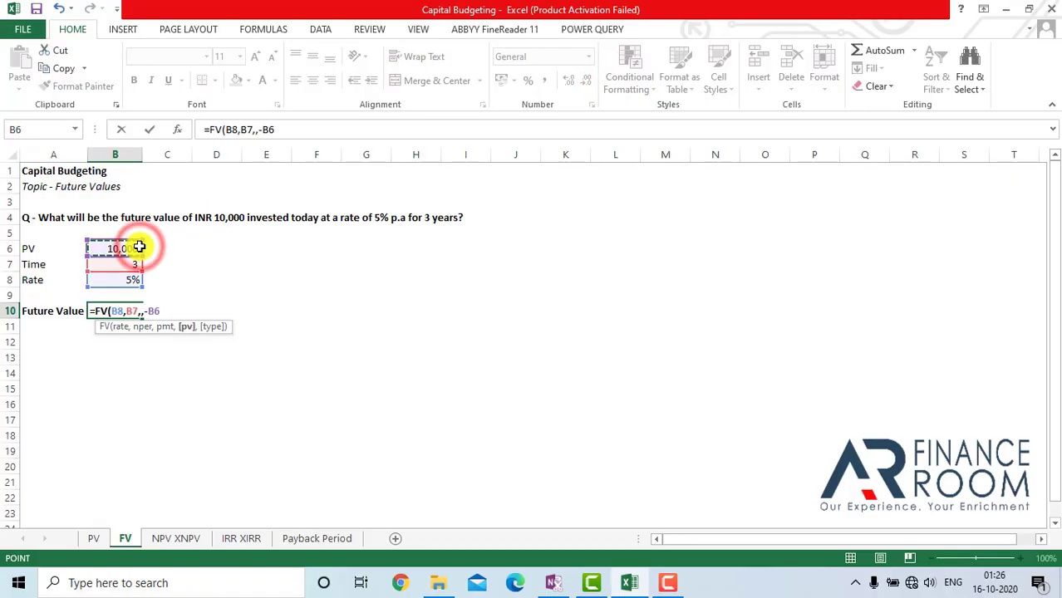
type(")")
key("ctrl+Return")
key("Return")
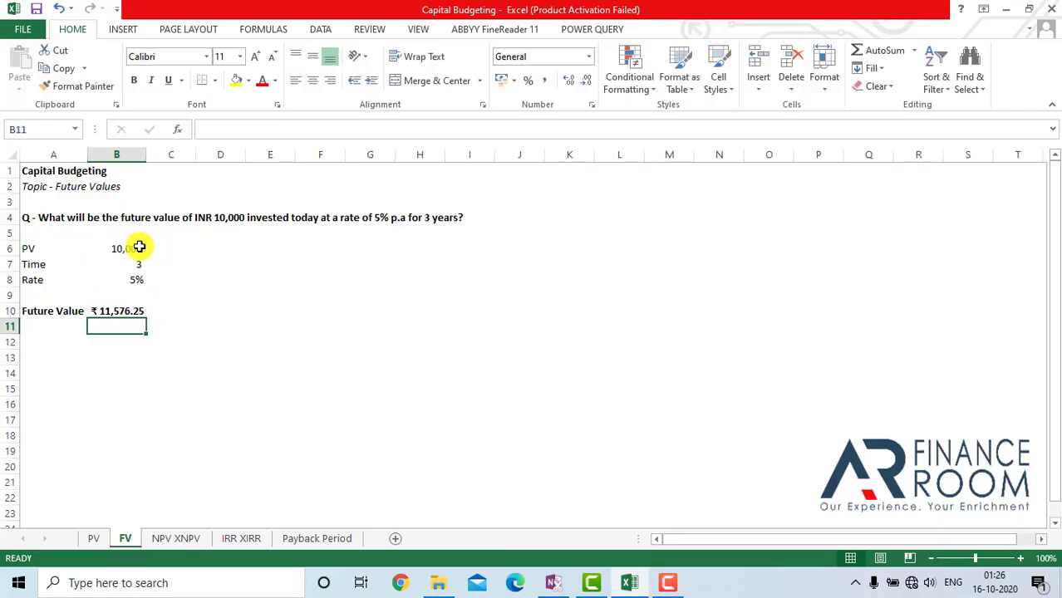
- Format the future value in B10 with a thousands separator and no decimal places
left_click(138, 247)
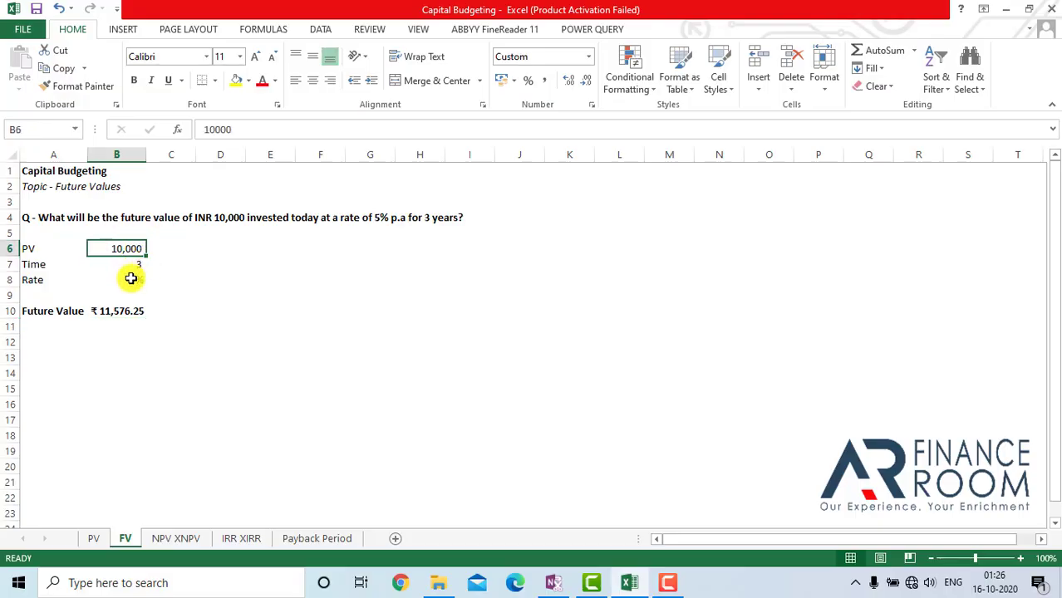
left_click(131, 279)
left_click(125, 264)
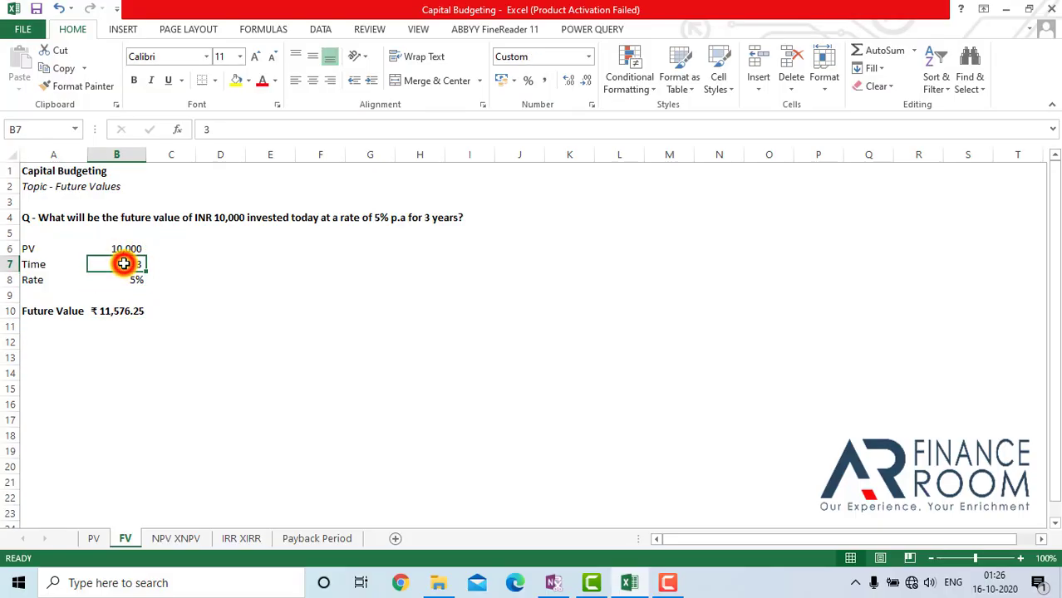
left_click(129, 311)
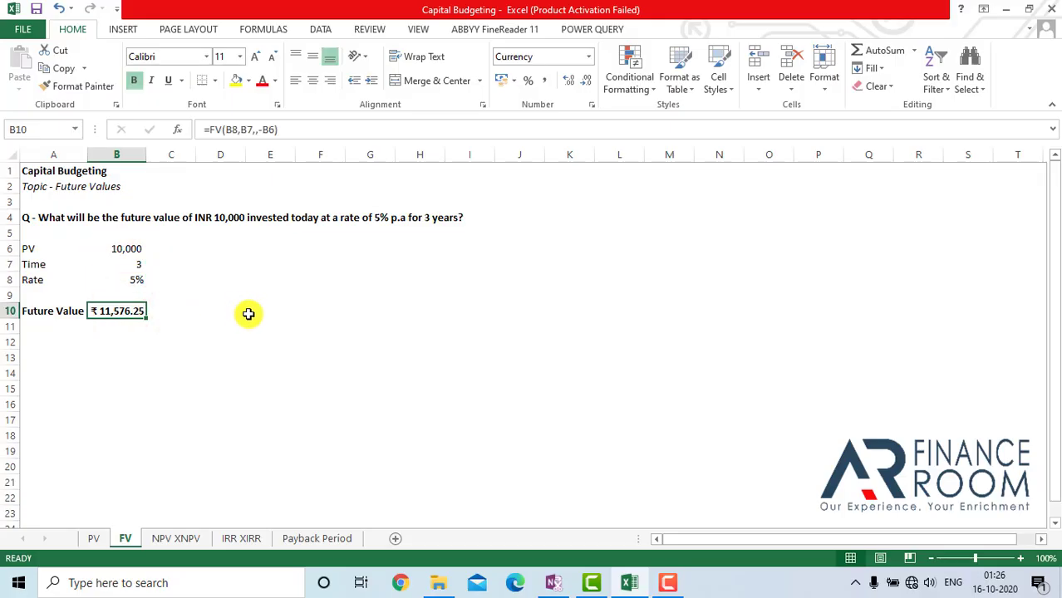
left_click(546, 82)
left_click(584, 81)
left_click(585, 81)
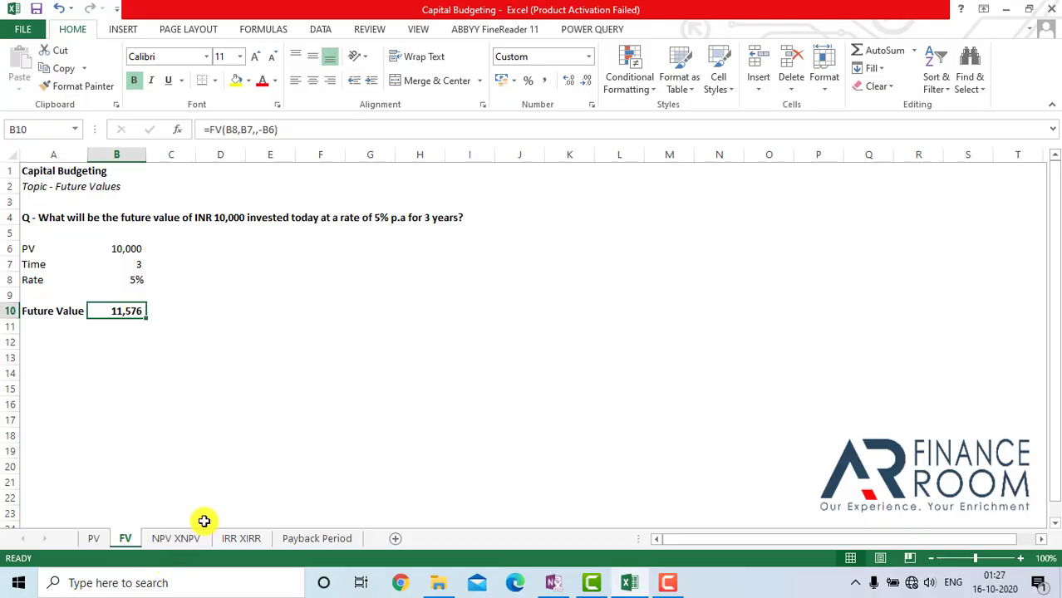
- Open the NPV XNPV sheet
left_click(194, 538)
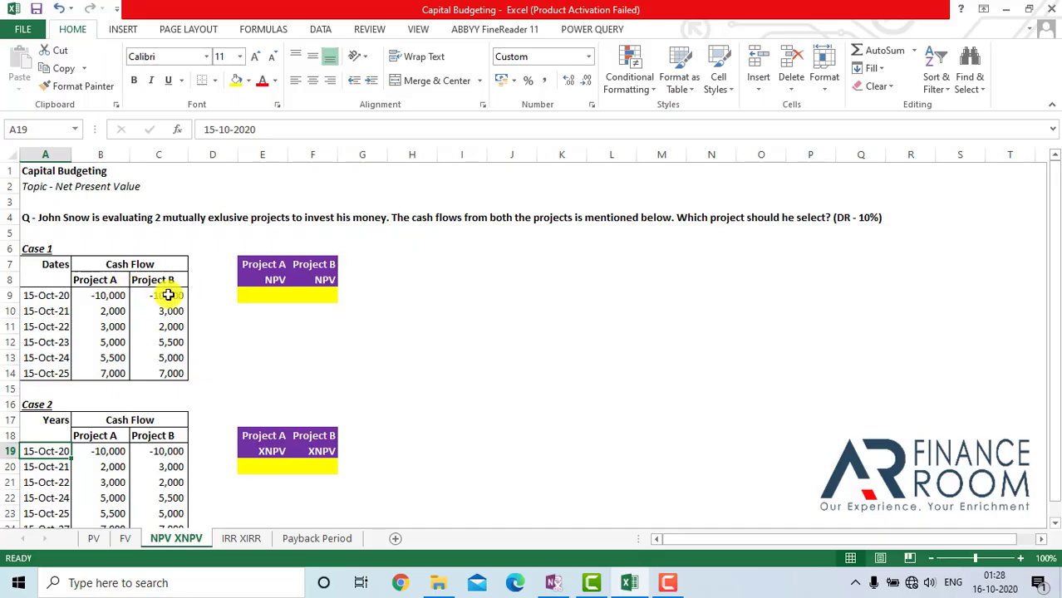
- Enter the helper labels PVF in H8 and PV in I8, with the 10% rate in H7
left_click(447, 265)
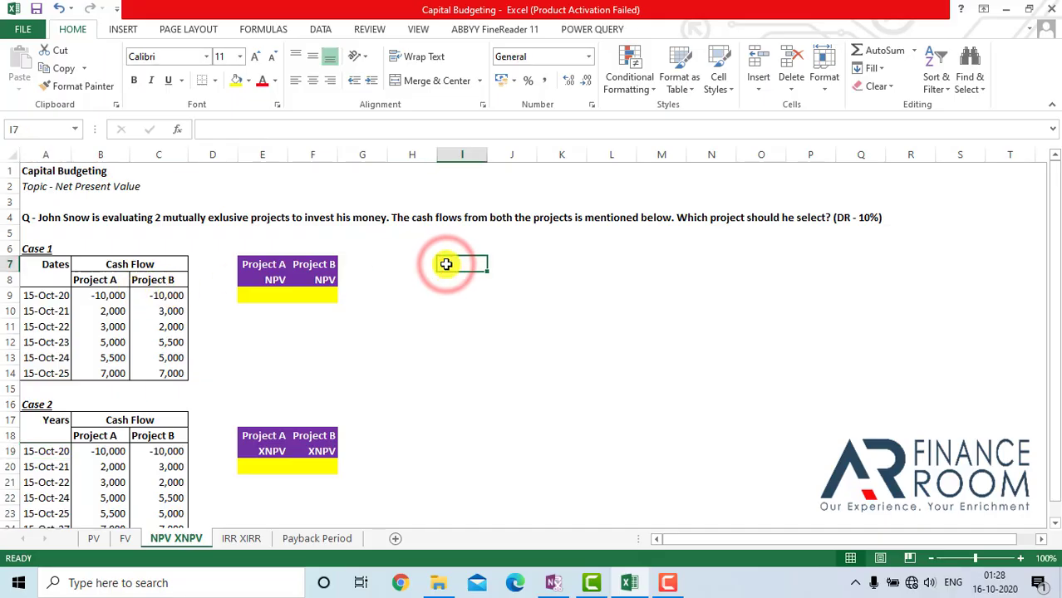
key("Down")
key("Left")
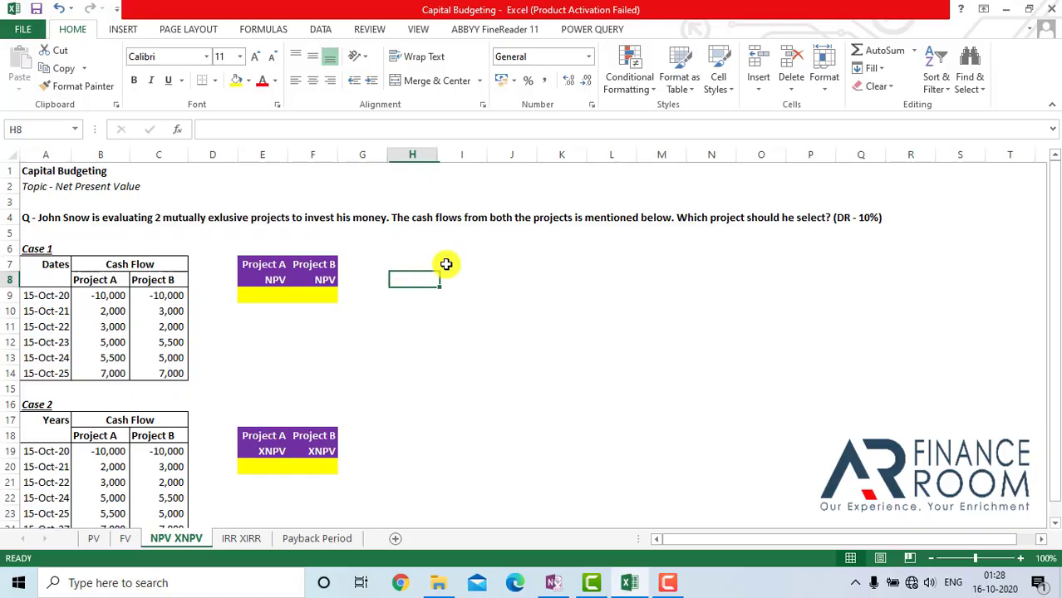
type("PVF")
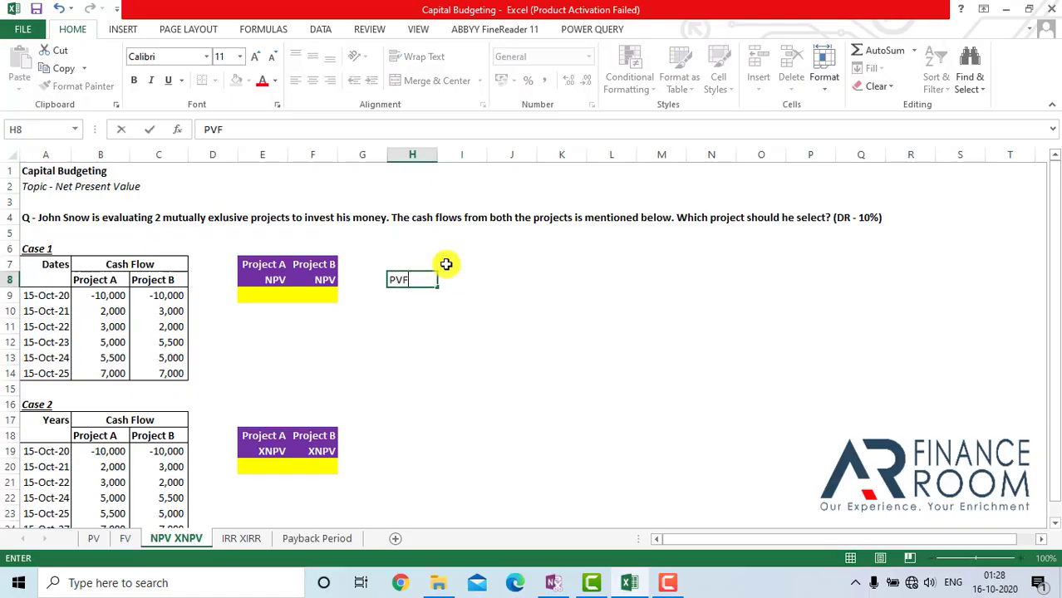
key("Return")
key("Up")
key("Up")
type("10")
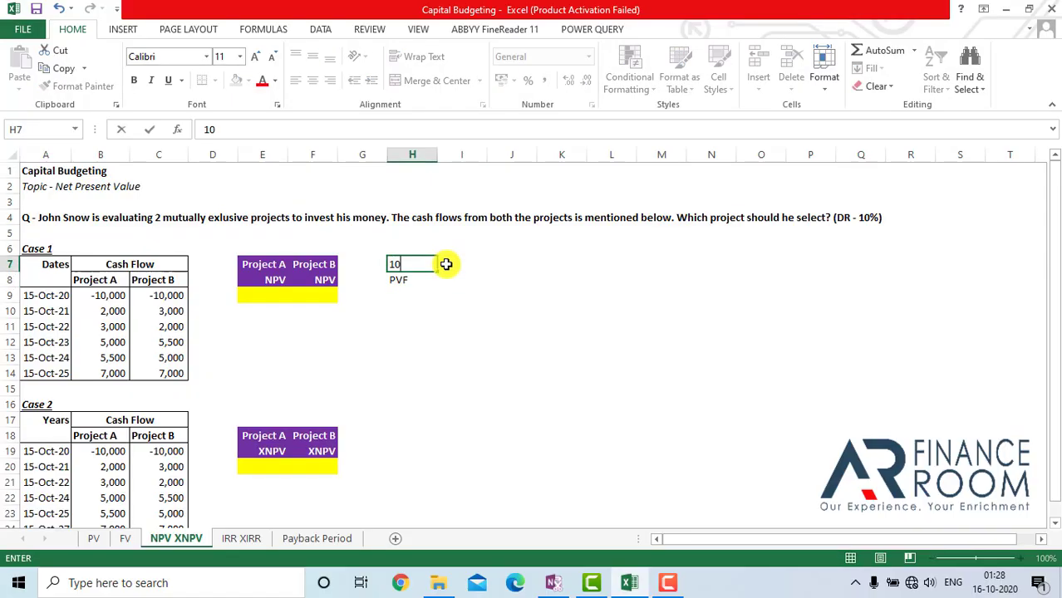
type("5")
key("BackSpace")
type("%")
key("Return")
key("Return")
key("Up")
key("Right")
type("PV")
key("Return")
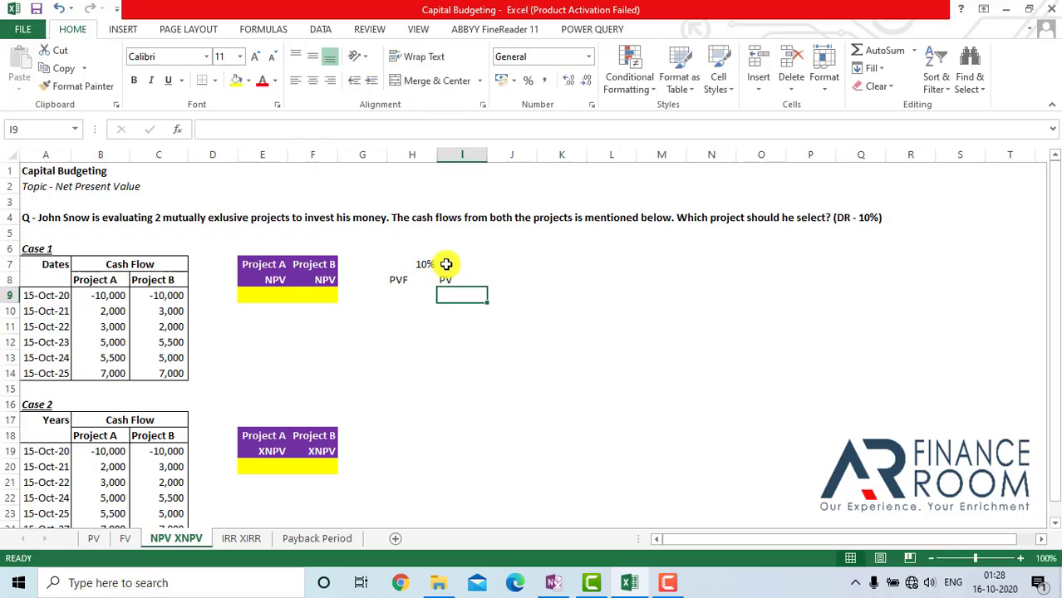
key("Left")
key("Left")
key("Right")
key("Left")
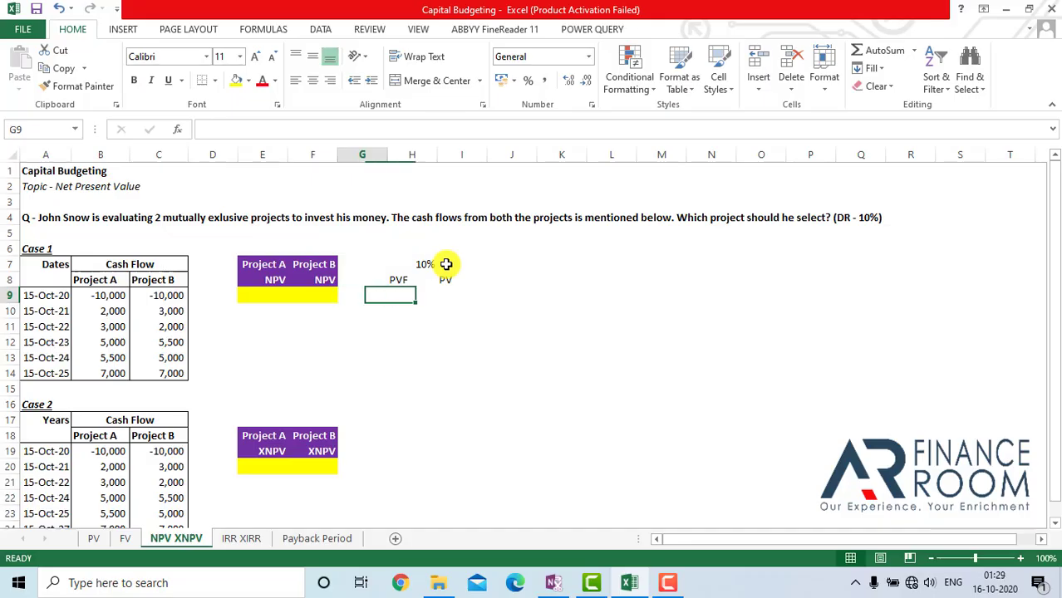
key("Right")
key("Right")
key("Left")
key("Down")
key("Down")
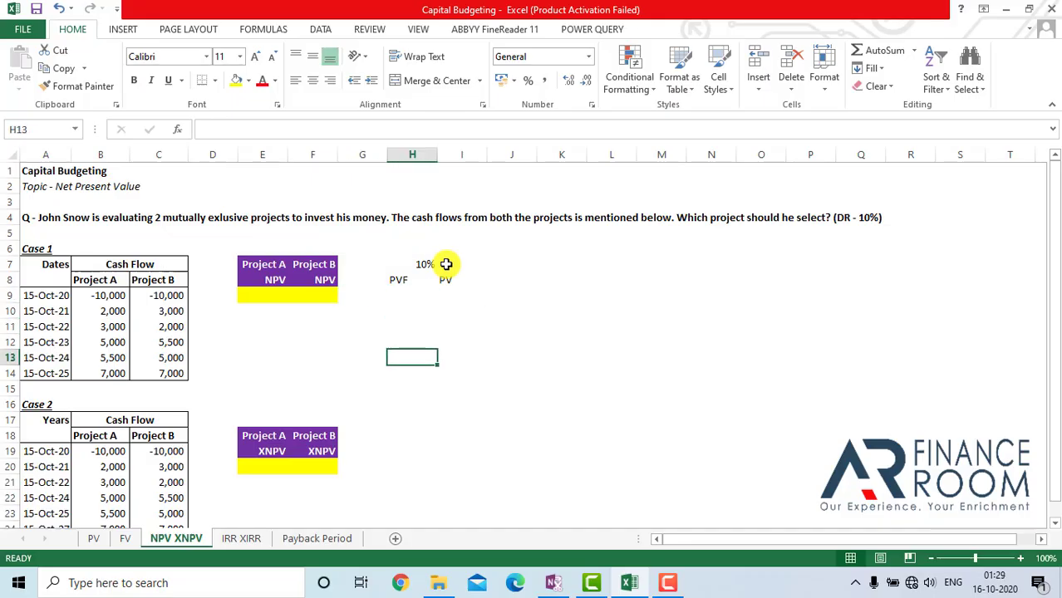
key("Down")
key("Down")
key("Right")
key("Up")
key("Up")
key("Up")
key("Up")
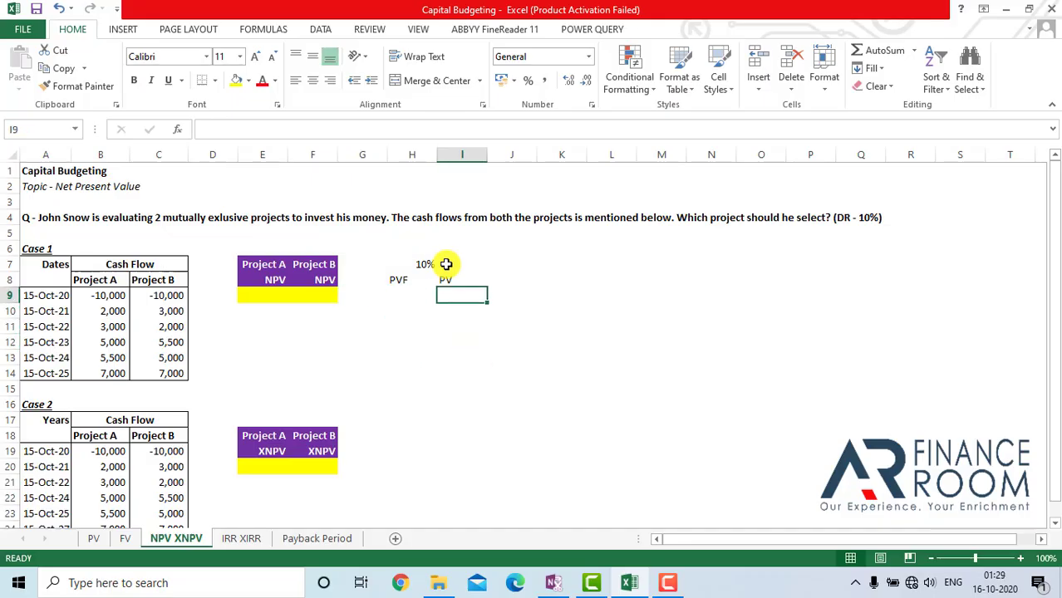
key("Left")
key("Right")
- Clear the helper labels and the discount rate from H7:I9
key("ctrl+c")
key("shift+Up")
key("shift+Up")
key("shift+Left")
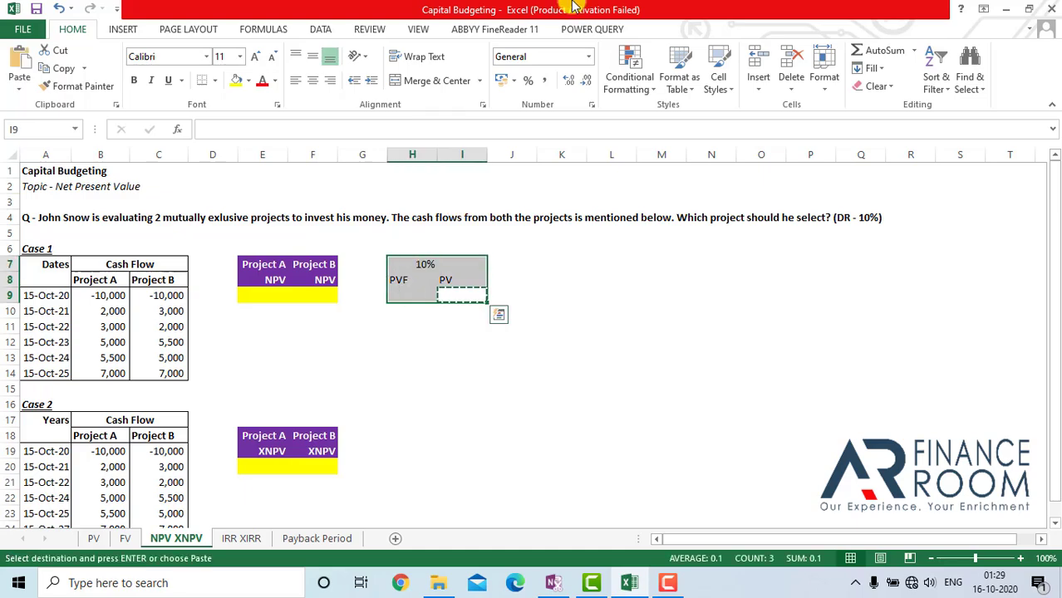
key("Delete")
- Begin Project A's NPV formula in E9 with a 10% rate and the future cash flows B10:B14
key("Left")
key("Left")
key("Left")
key("Left")
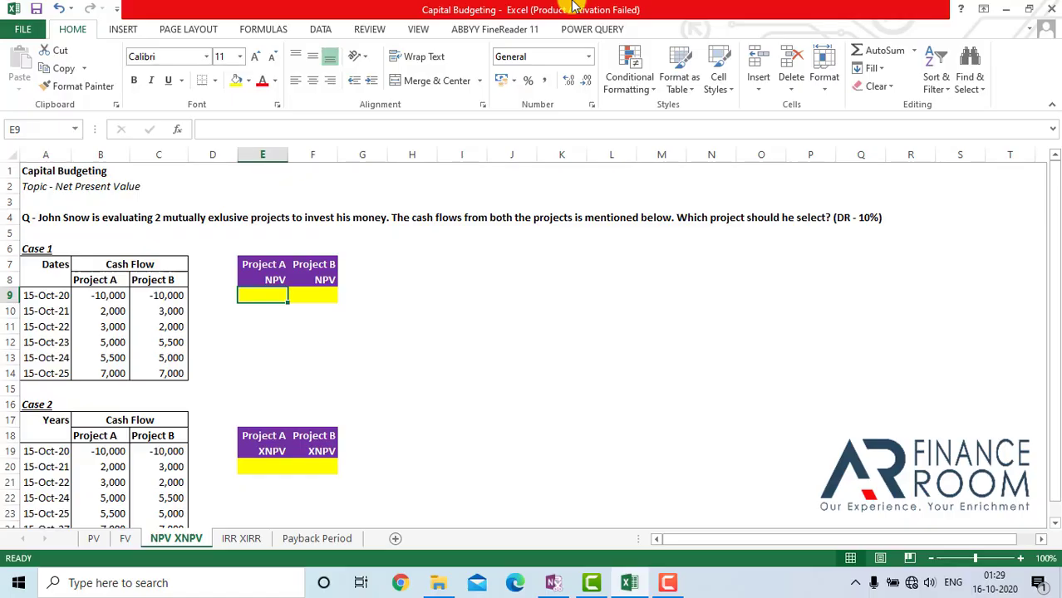
type("=")
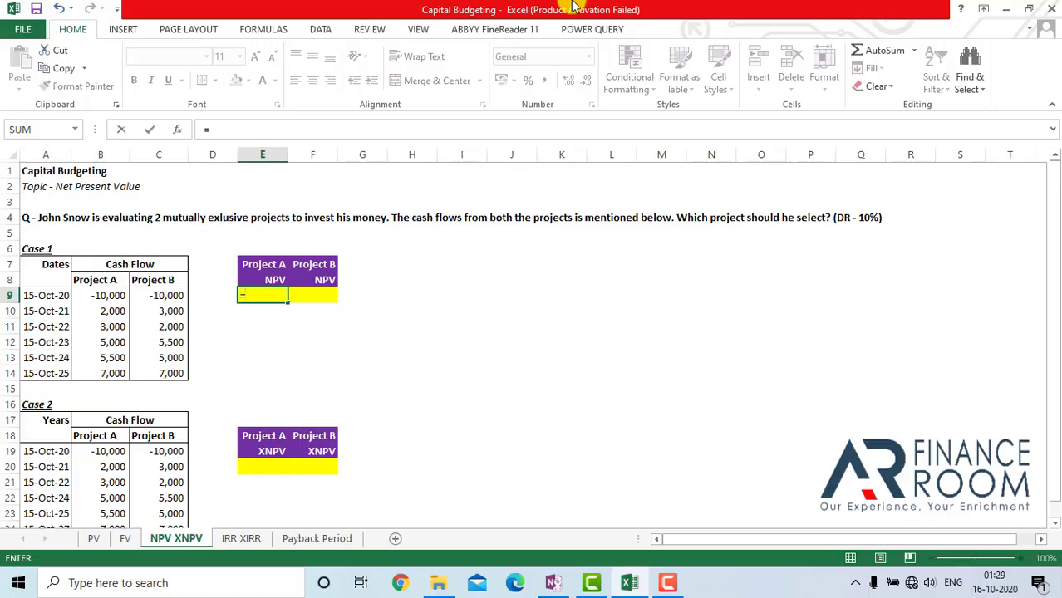
type("npv")
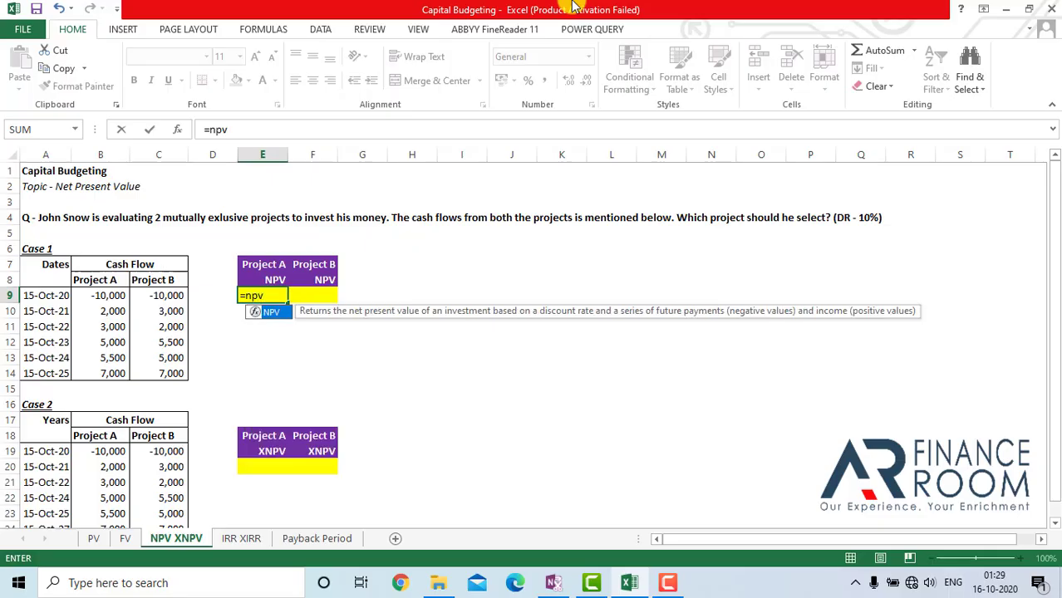
key("Tab")
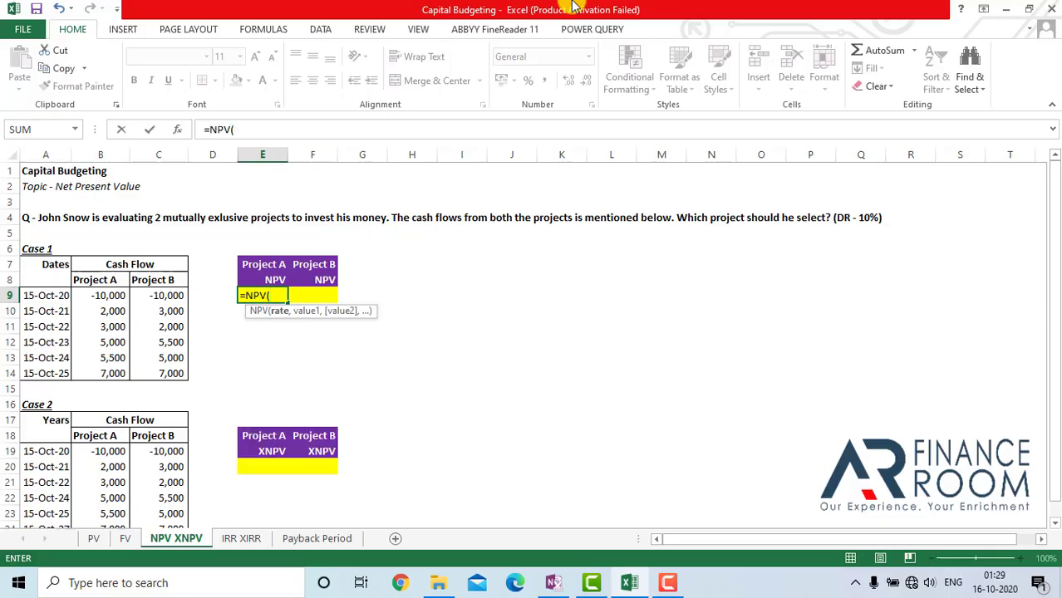
type("10%,")
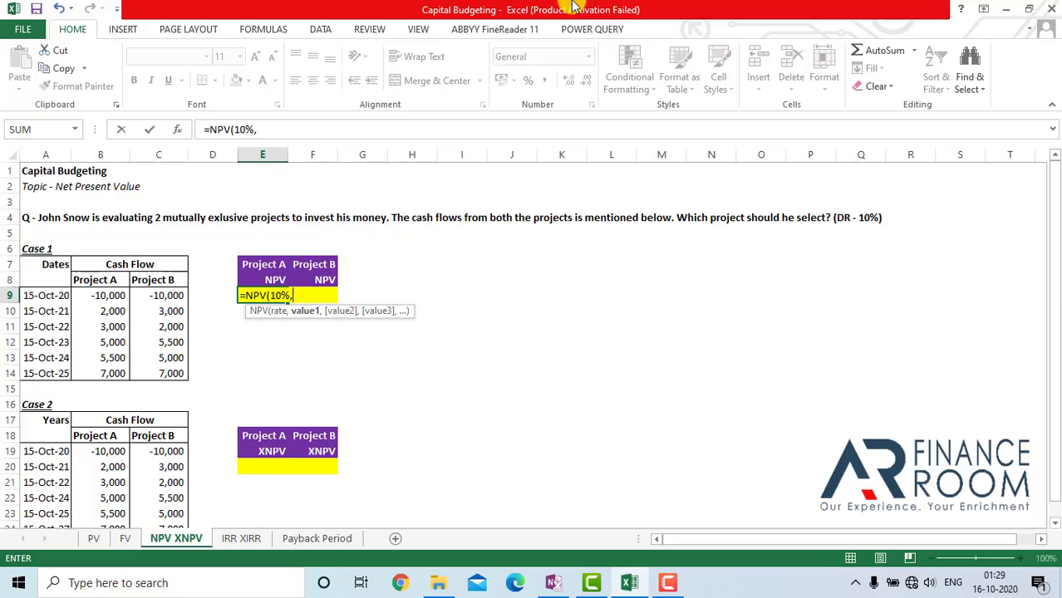
key("Left")
key("Left")
key("Left")
key("Down")
key("shift+Down")
key("shift+Down")
key("shift+Down")
key("shift+Down")
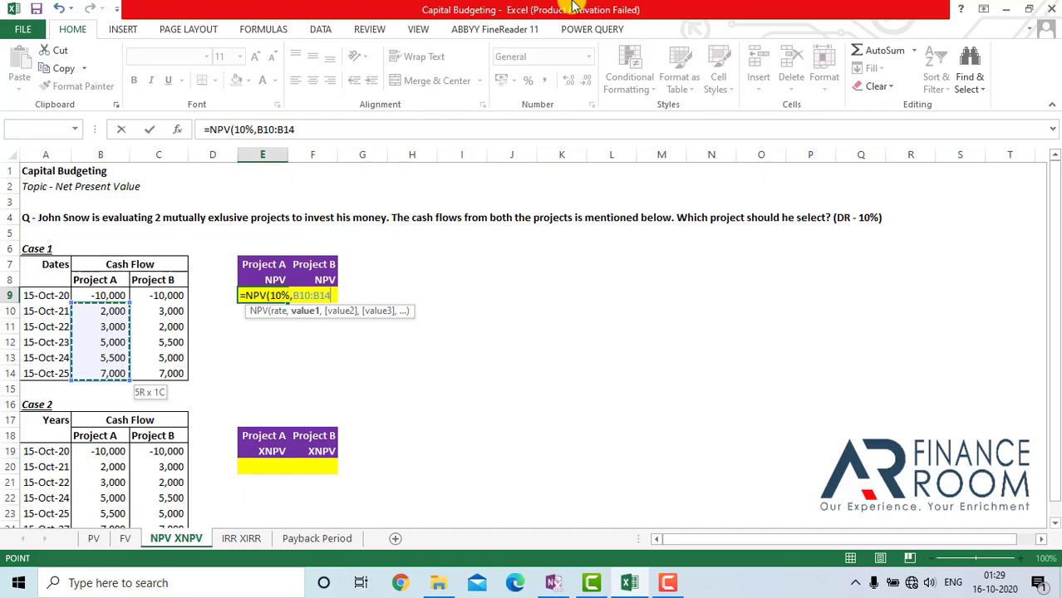
- Complete Project A's NPV formula in E9 by adding the initial outlay in B9 outside the function
type(")-")
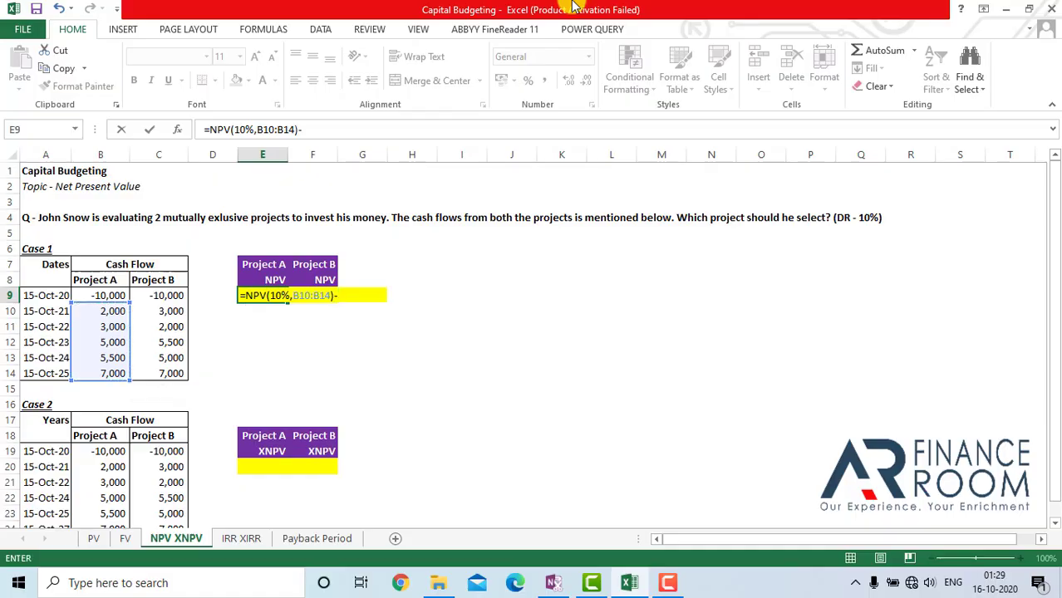
key("BackSpace")
type("+")
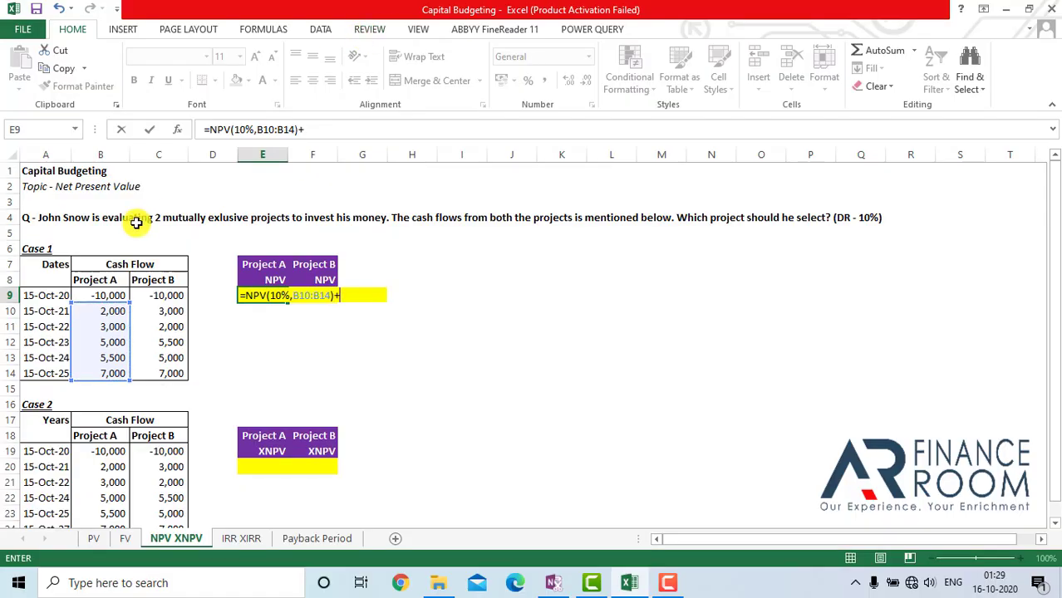
left_click(95, 298)
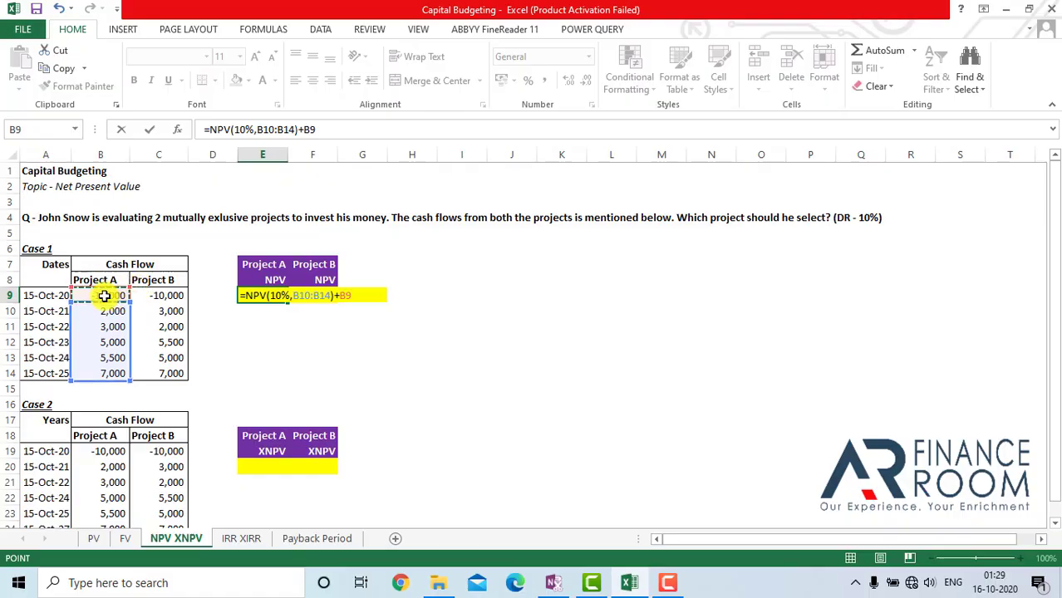
key("Return")
key("Up")
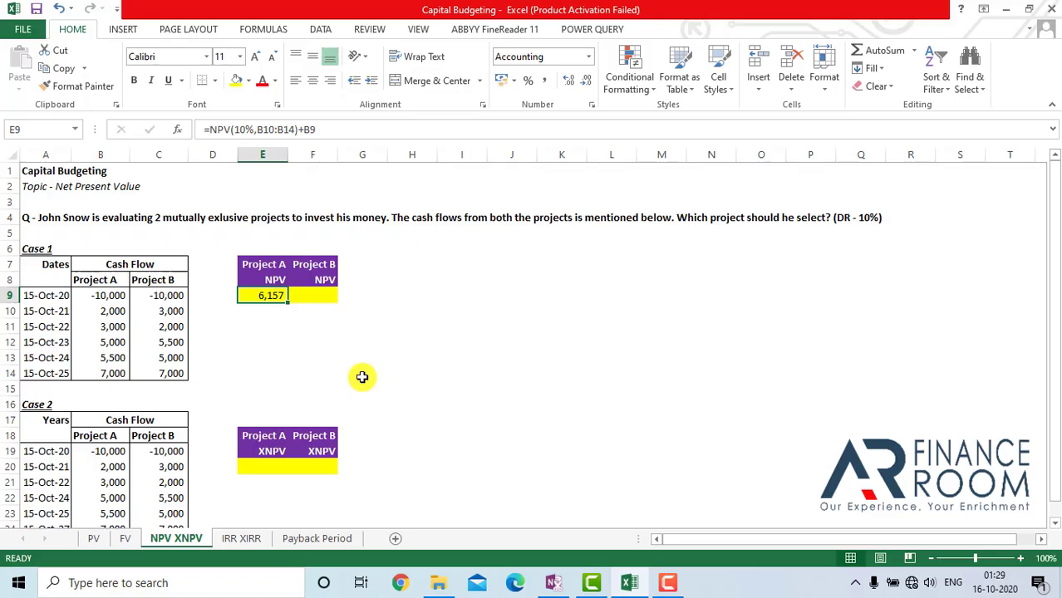
- Begin Project B's NPV formula in F9 with a 10% rate and the future cash flows C10:C14
key("Right")
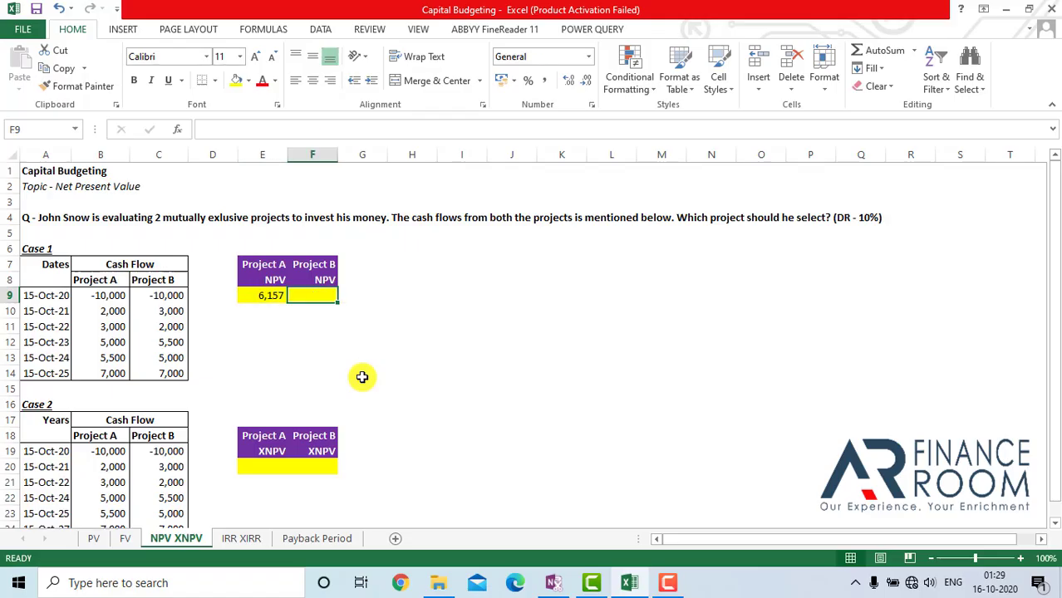
type("=npv")
key("Tab")
type("10%")
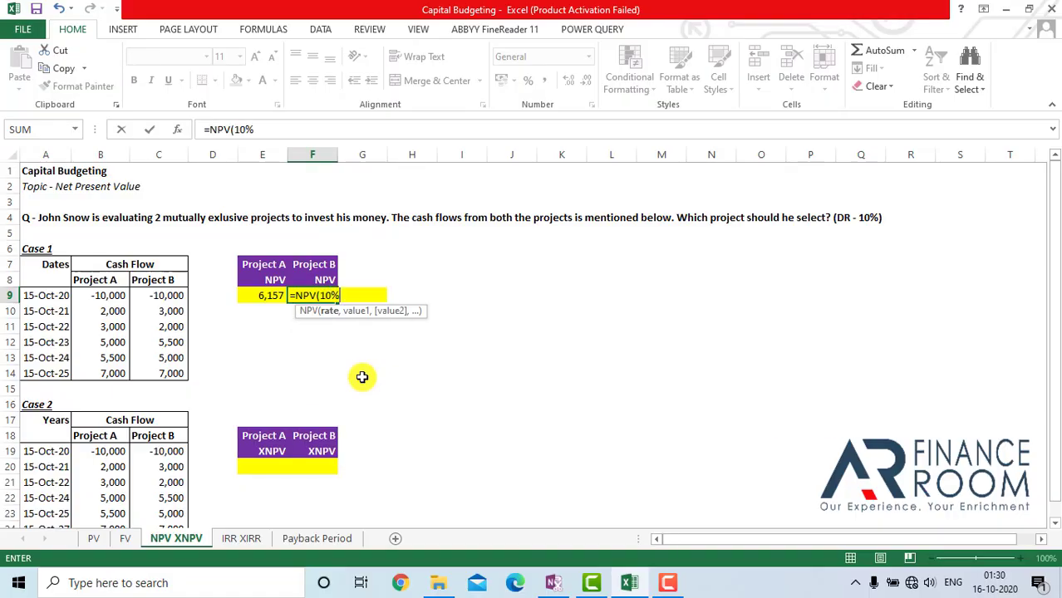
type(",")
key("Left")
key("Left")
key("Left")
key("Down")
key("shift+Down")
key("shift+Down")
key("shift+Down")
key("shift+Down")
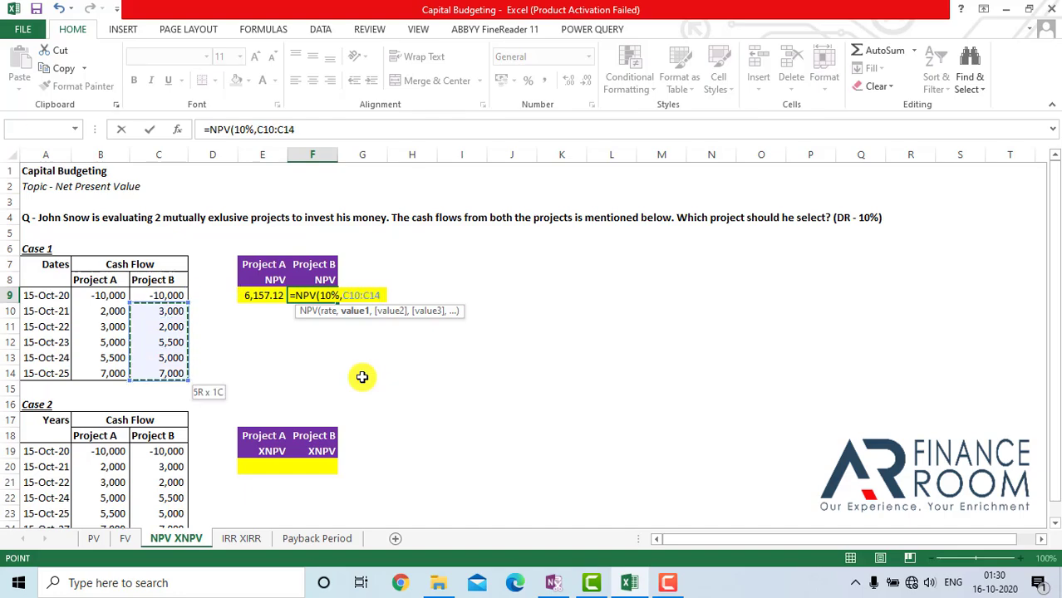
- Complete Project B's NPV formula in F9 by adding the initial outlay in C9 outside the function
type(")+")
key("Left")
key("Left")
key("Left")
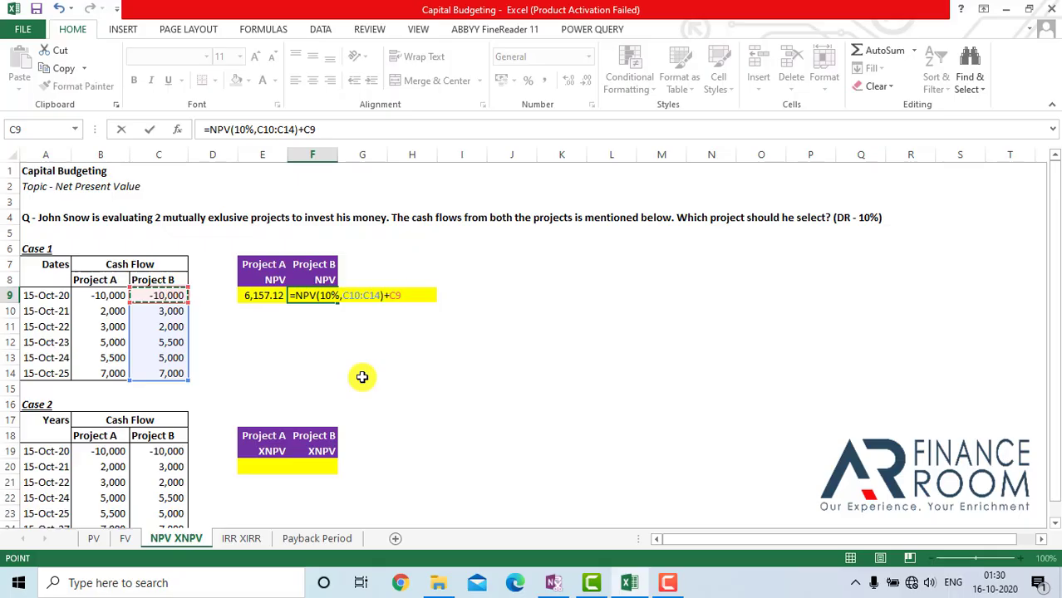
key("Return")
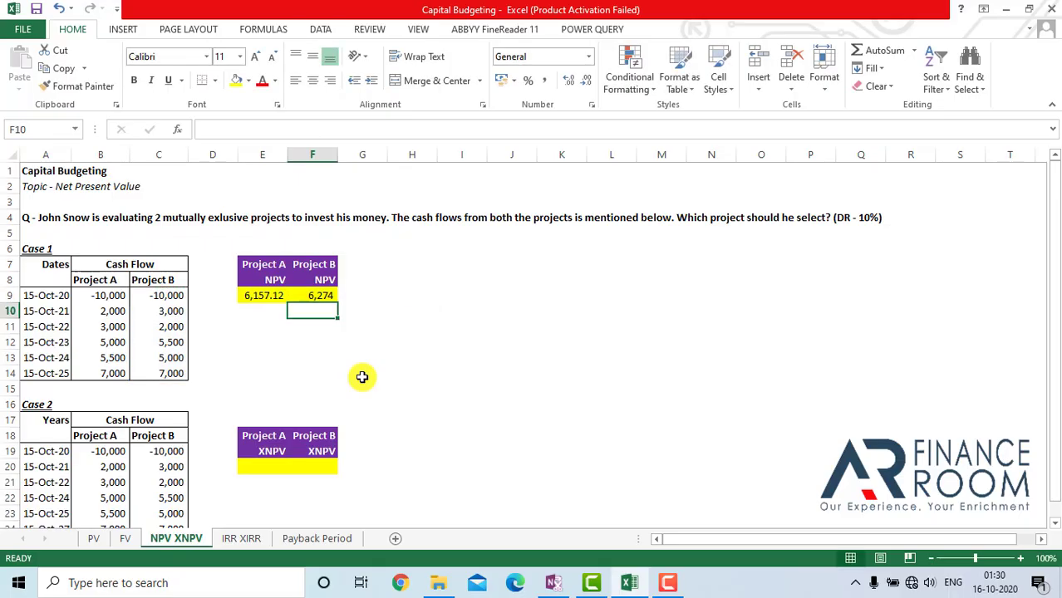
- Format Project A's NPV in E9 to show no decimal places
key("Up")
key("Right")
key("Left")
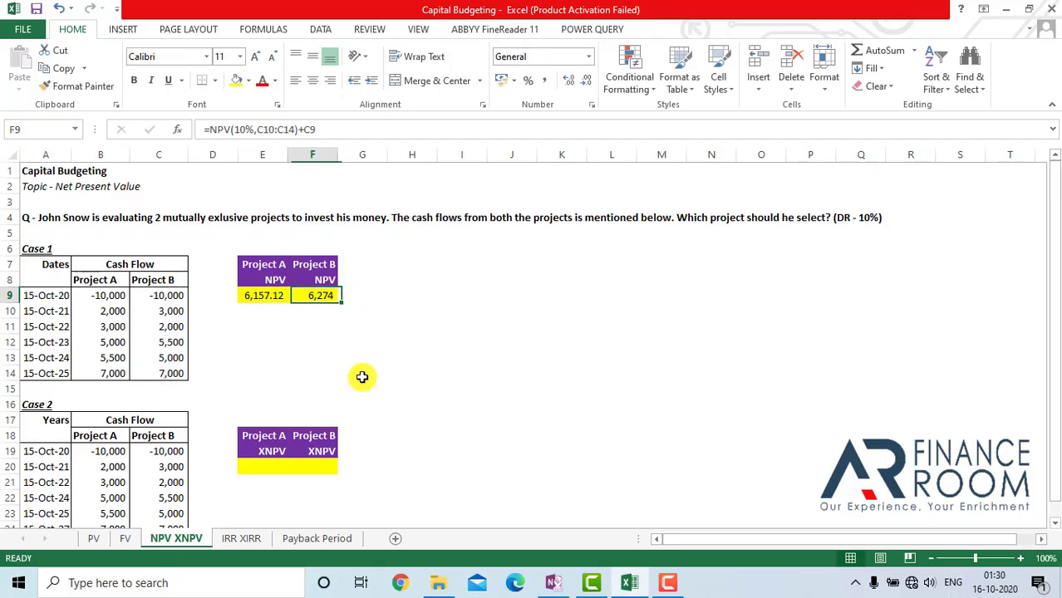
key("Left")
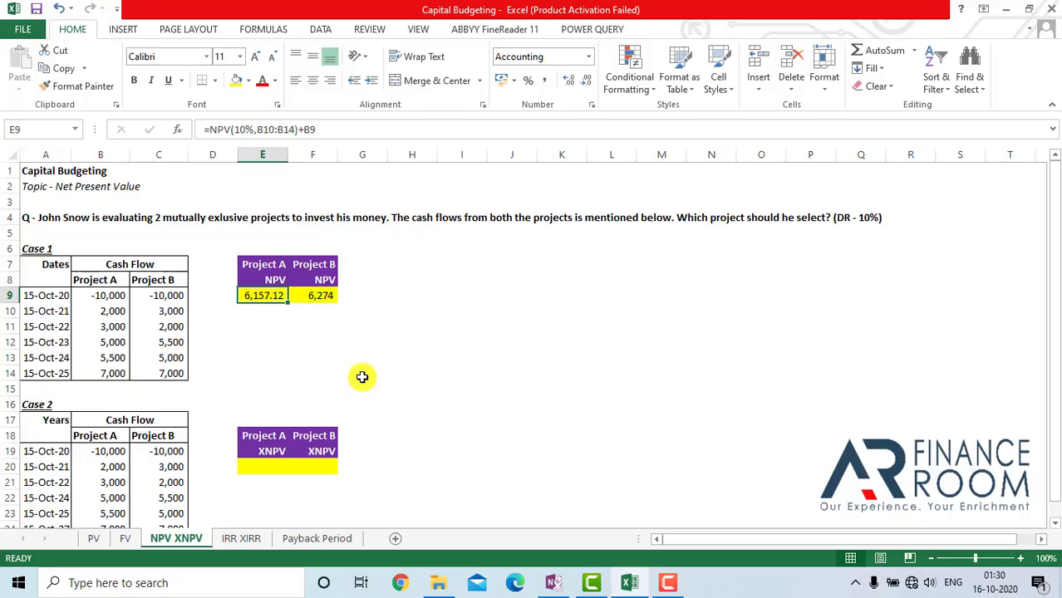
left_click(586, 81)
left_click(586, 81)
- Enter the conclusion ">>>> Select Project B - Since it has higher NPV" in H9
key("Right")
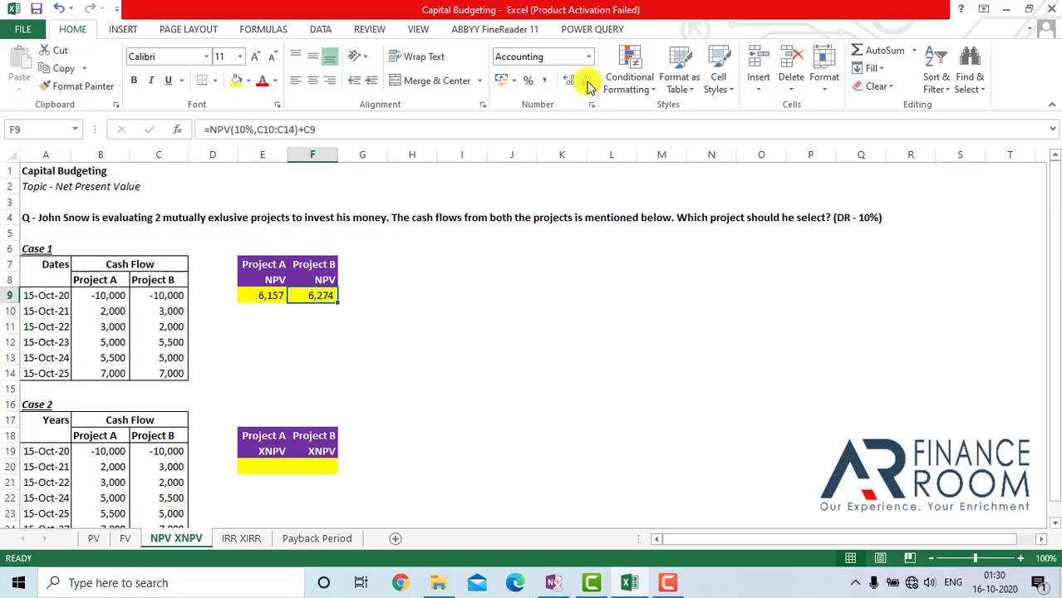
key("Right")
key("Right")
type(">>>>")
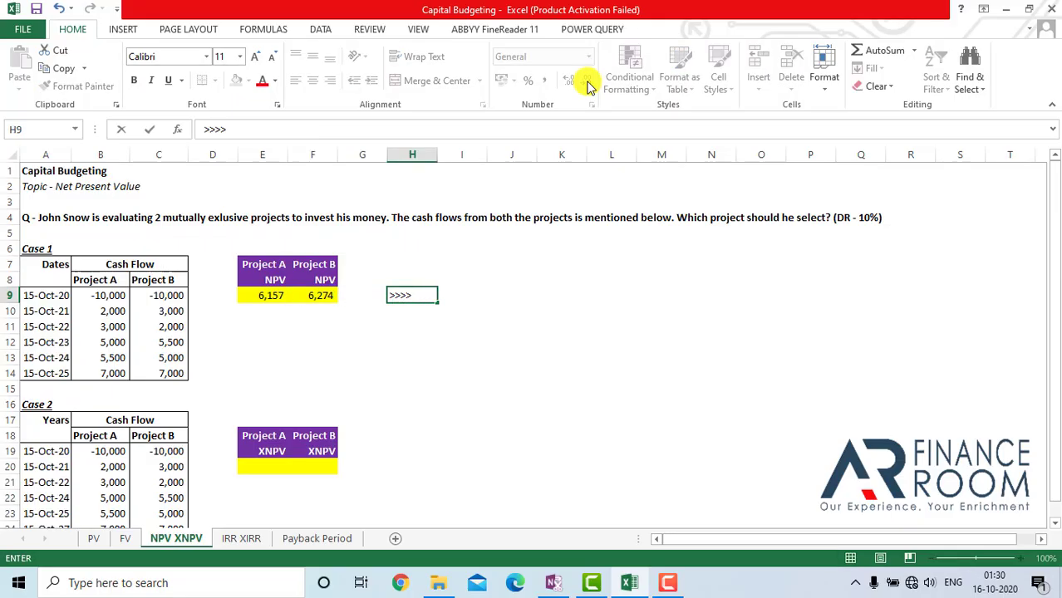
type(" Select Pro")
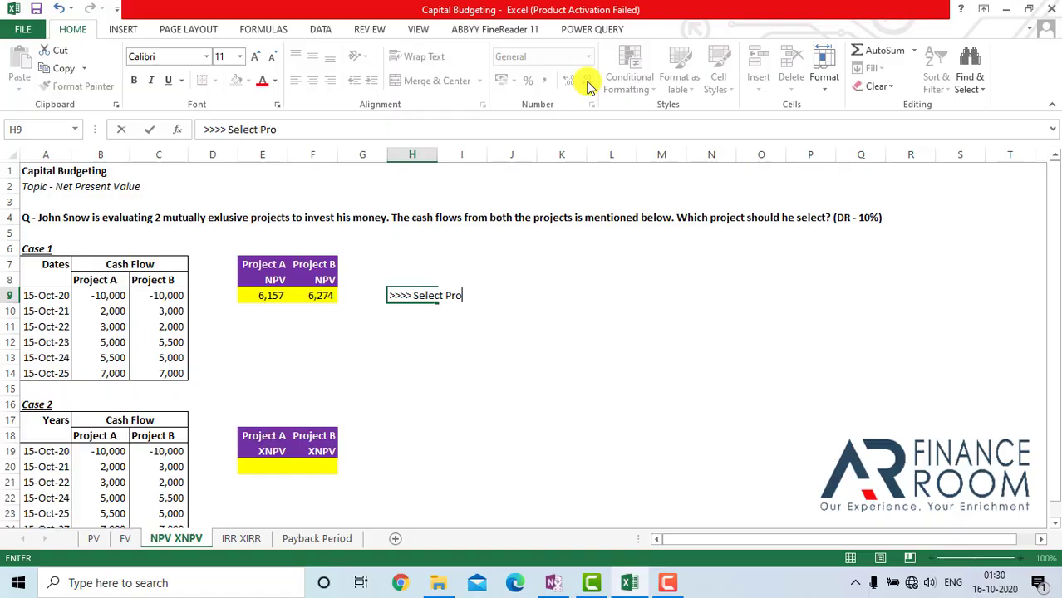
type("ject B - Suince")
key("BackSpace")
key("BackSpace")
key("BackSpace")
key("BackSpace")
key("BackSpace")
key("BackSpace")
type("ince it has high")
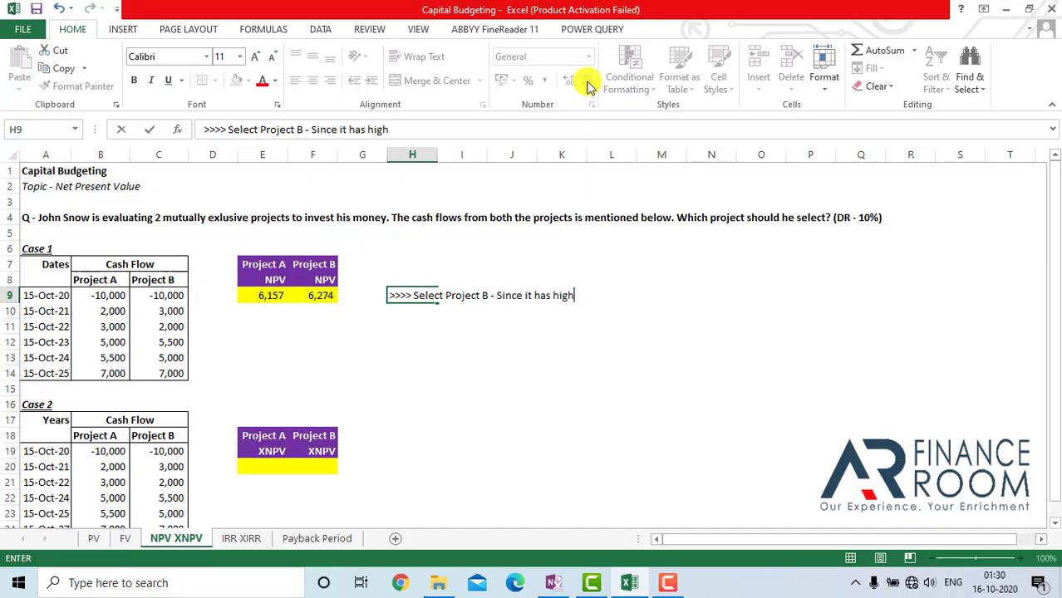
type("er NPV")
key("Return")
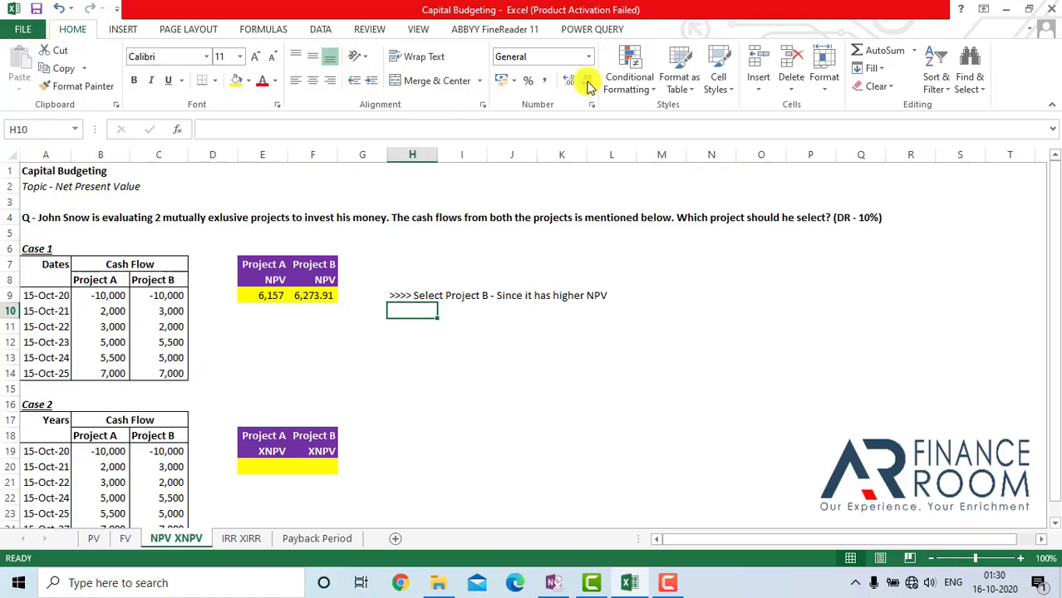
- Examine the Case 1 dates in A9:A14 and the formulas behind them
key("Left")
key("Left")
key("Left")
key("Left")
key("Left")
key("Left")
key("Left")
key("Up")
key("shift+Down")
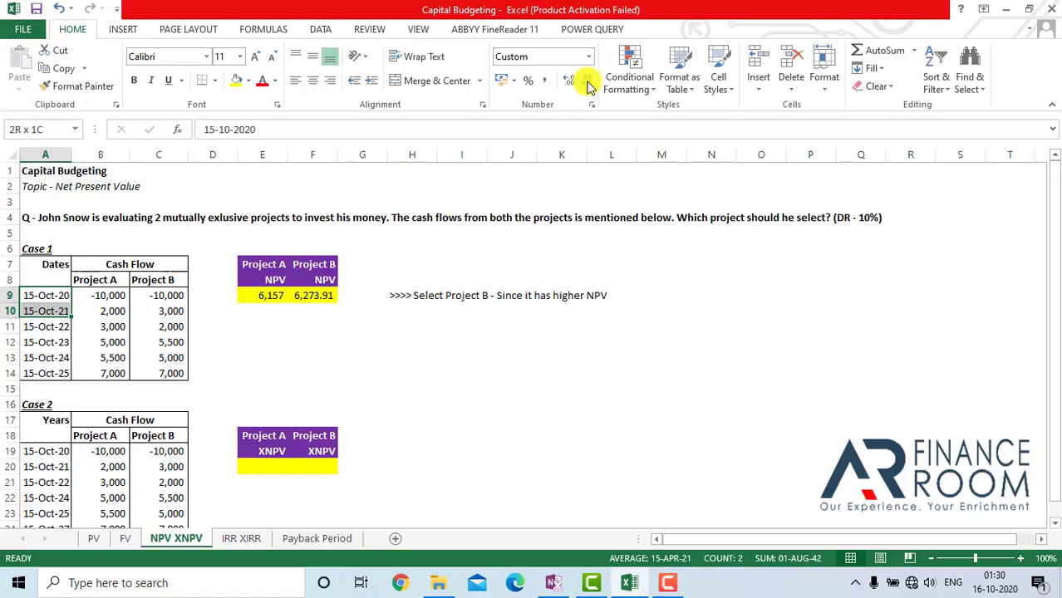
key("shift+Down")
key("shift+Down")
key("shift+Down")
key("shift+Down")
key("shift+Down")
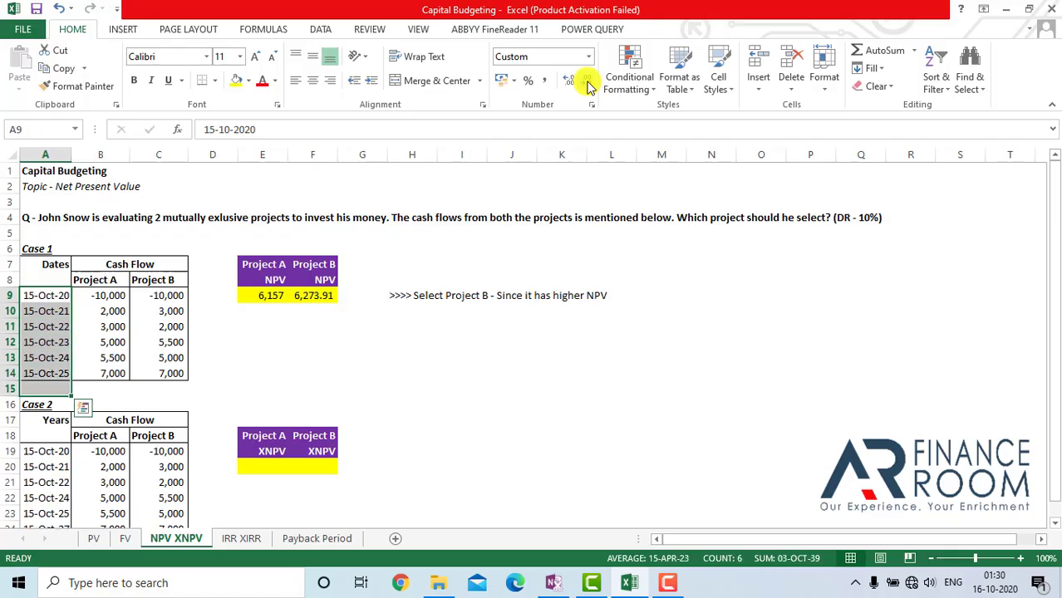
key("Down")
key("Up")
key("ctrl+c")
key("Down")
key("Escape")
key("Down")
key("Down")
key("Down")
key("Down")
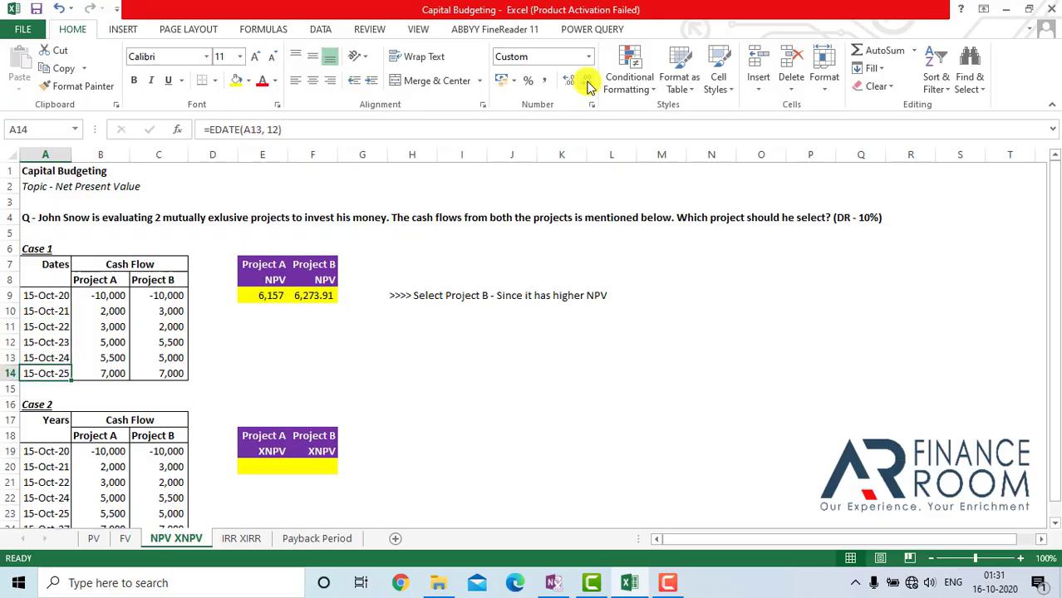
- Recheck the spacing between the Case 1 cash flow dates from A9 through A14
key("Right")
key("Up")
key("Up")
key("Up")
key("Up")
key("Up")
key("Left")
key("shift+Down")
key("shift+Down")
key("shift+Down")
key("shift+Down")
key("shift+Down")
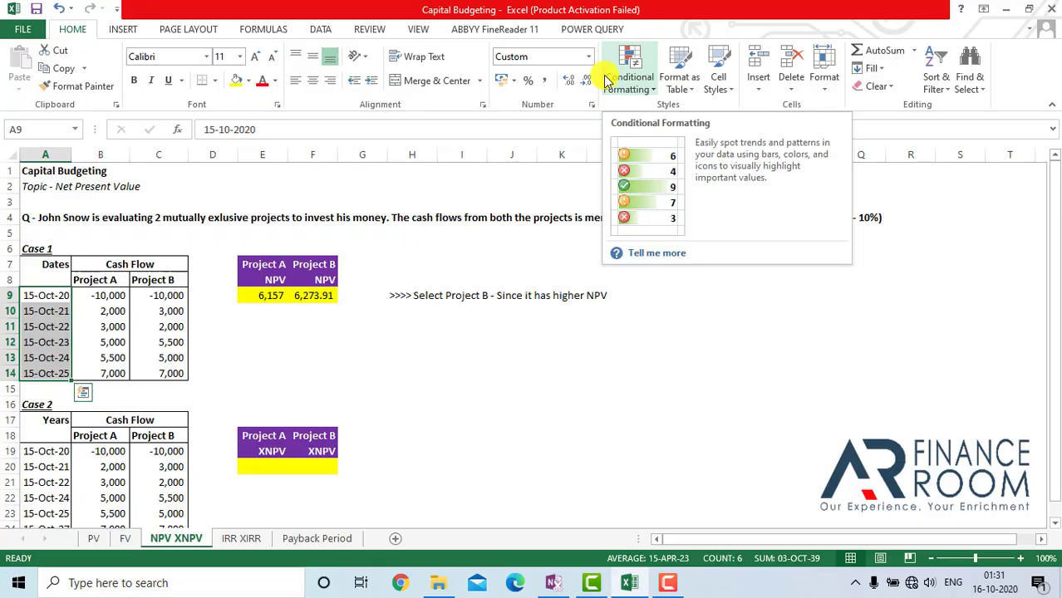
key("Down")
key("Down")
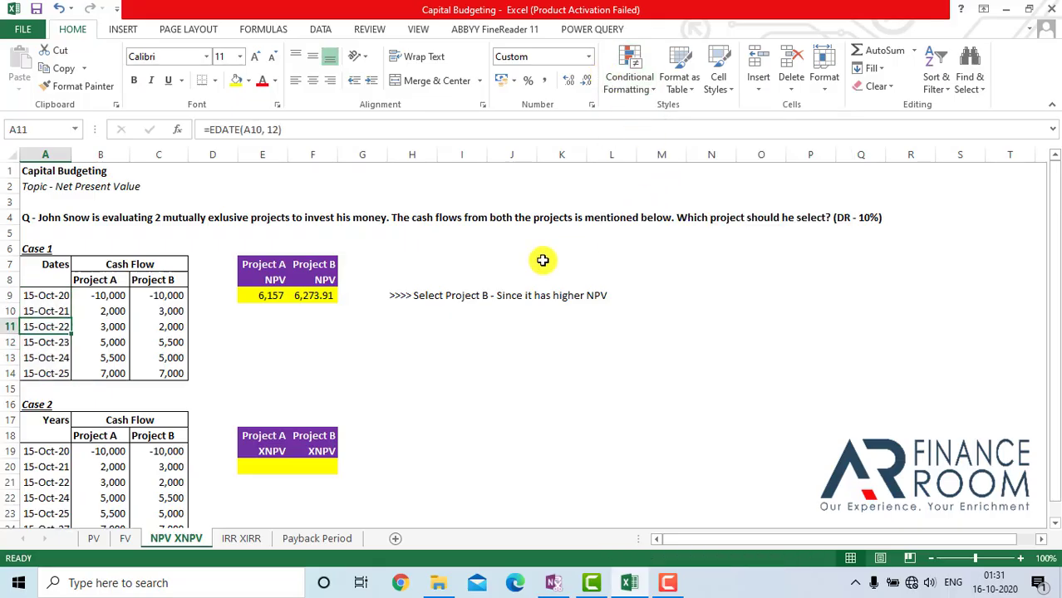
- Look over the Case 2 table and its date column A19:A24
key("Down")
key("Down")
key("Down")
key("Down")
key("Down")
key("Down")
key("Down")
key("Down")
key("Down")
key("Down")
key("Down")
key("Down")
key("Down")
key("Down")
key("Down")
key("Down")
key("Down")
key("Down")
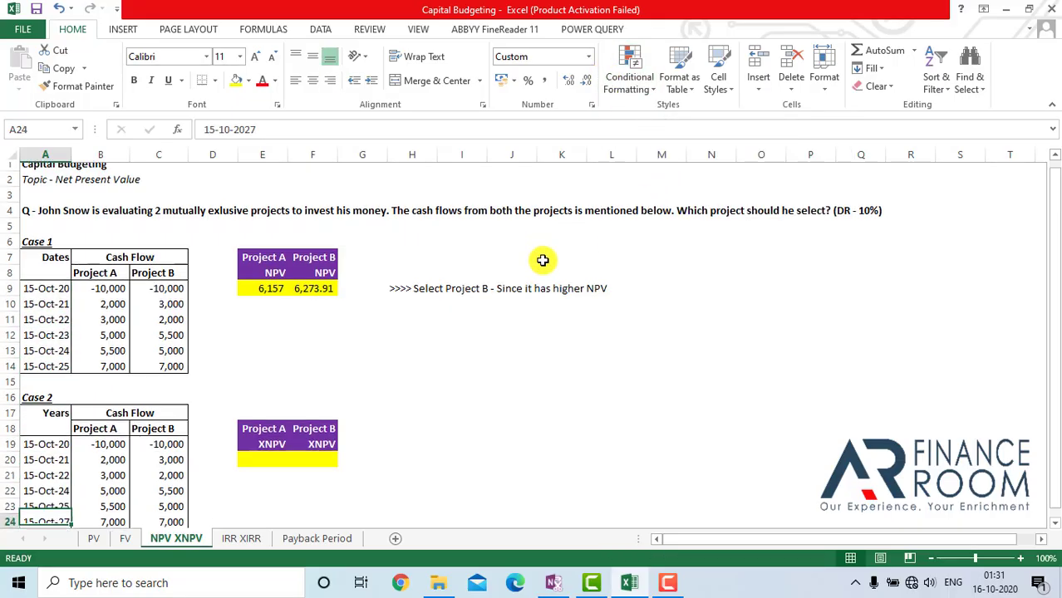
key("Down")
key("Down")
key("Down")
key("Up")
key("Up")
key("Up")
key("Up")
key("Up")
key("Up")
key("Up")
key("Up")
key("Up")
key("Up")
key("Up")
key("Up")
key("Up")
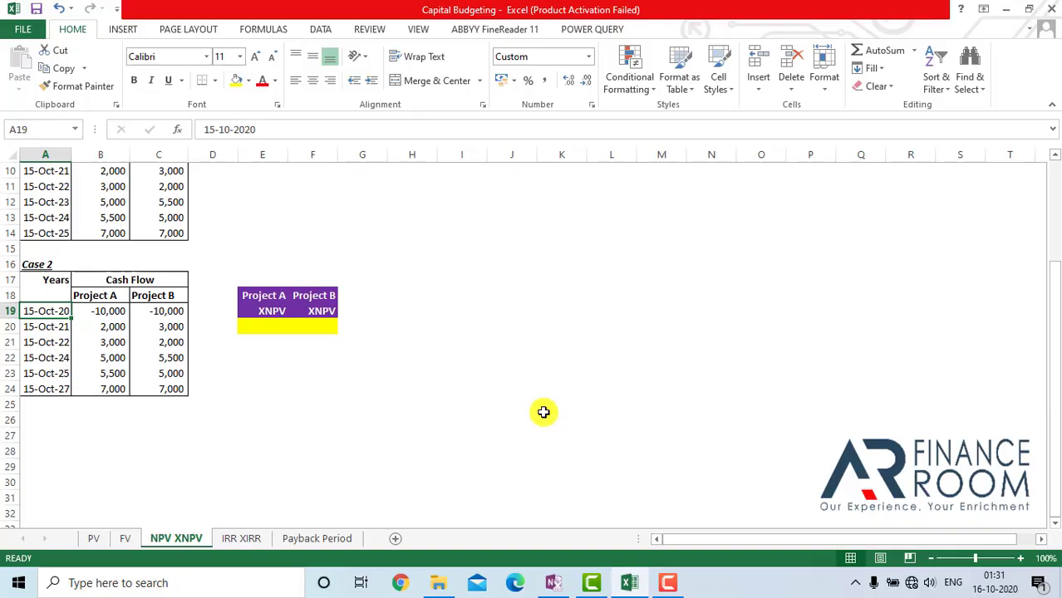
- Go through the Case 2 dates in A19:A24 row by row alongside their cash flows
key("Right")
key("Right")
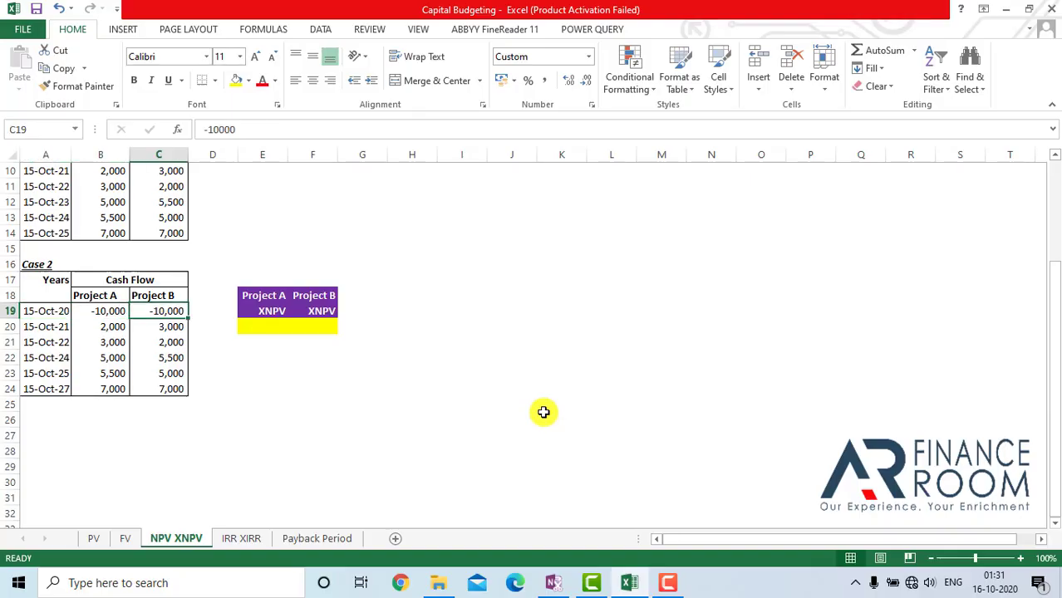
key("Left")
key("Left")
key("Down")
key("Right")
key("Left")
key("Down")
key("Right")
key("Left")
key("Down")
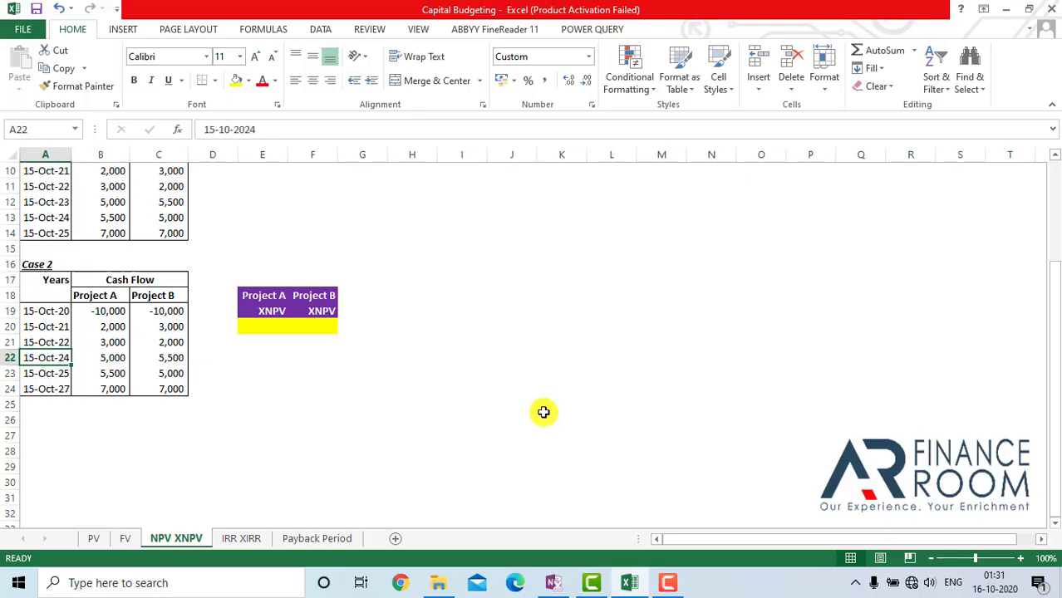
key("Down")
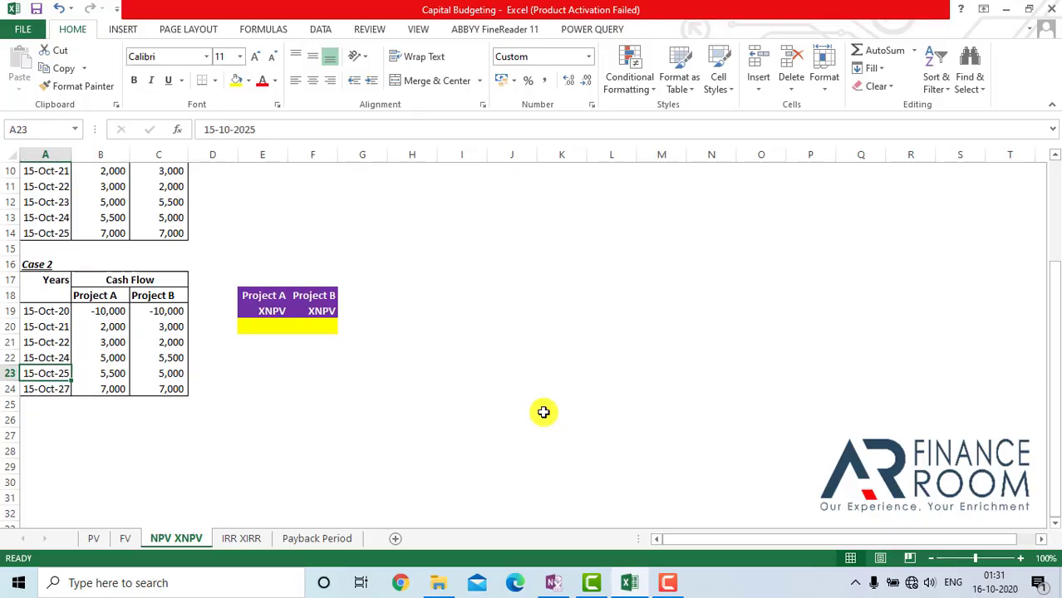
key("Down")
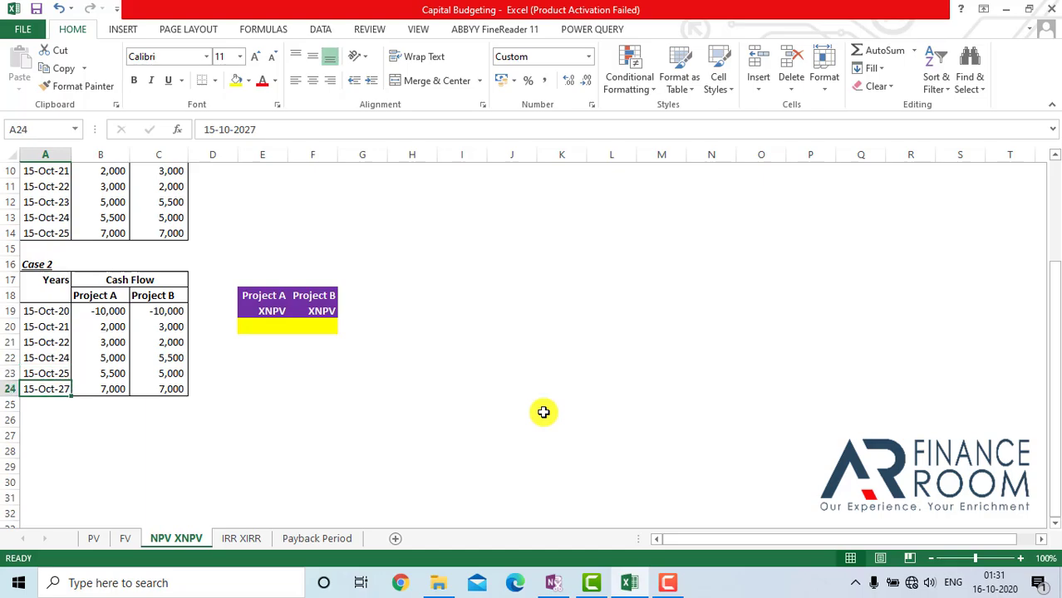
- Review Project A's future cash flows in B20:B24 and compare the Case 2 dates down to A22
key("Right")
key("Up")
key("Up")
key("Up")
key("Up")
key("shift+Down")
key("shift+Down")
key("shift+Down")
key("shift+Down")
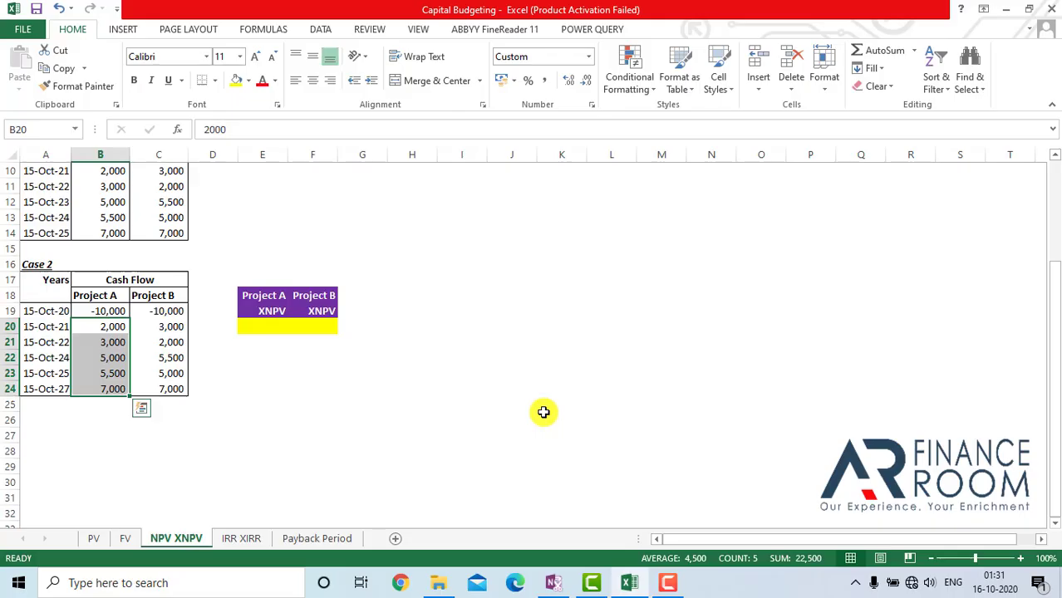
key("Left")
key("Down")
key("Right")
key("Left")
key("Right")
key("Left")
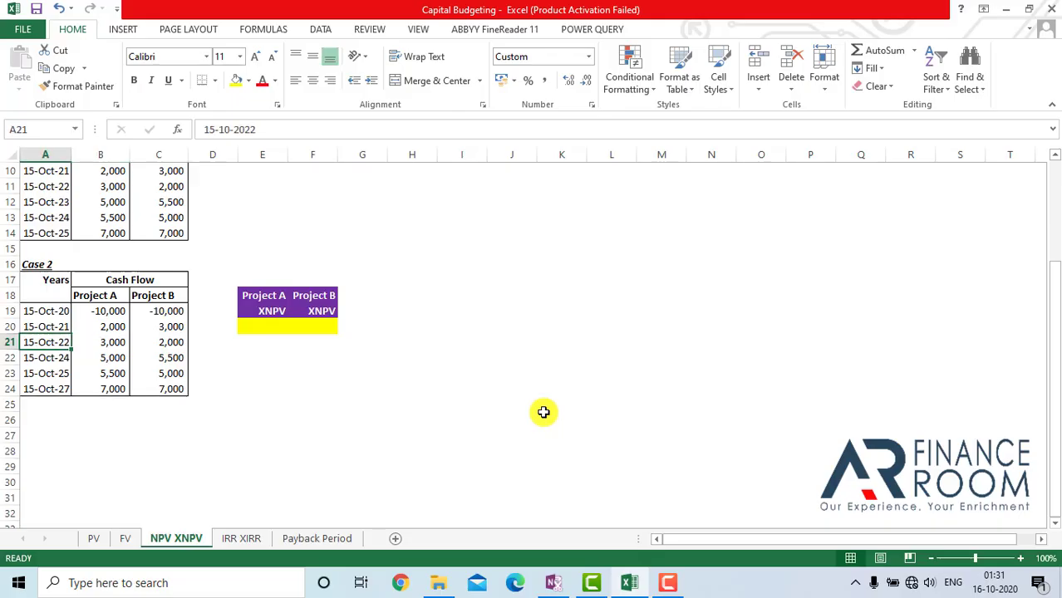
key("Up")
key("Up")
key("Down")
key("Down")
key("Down")
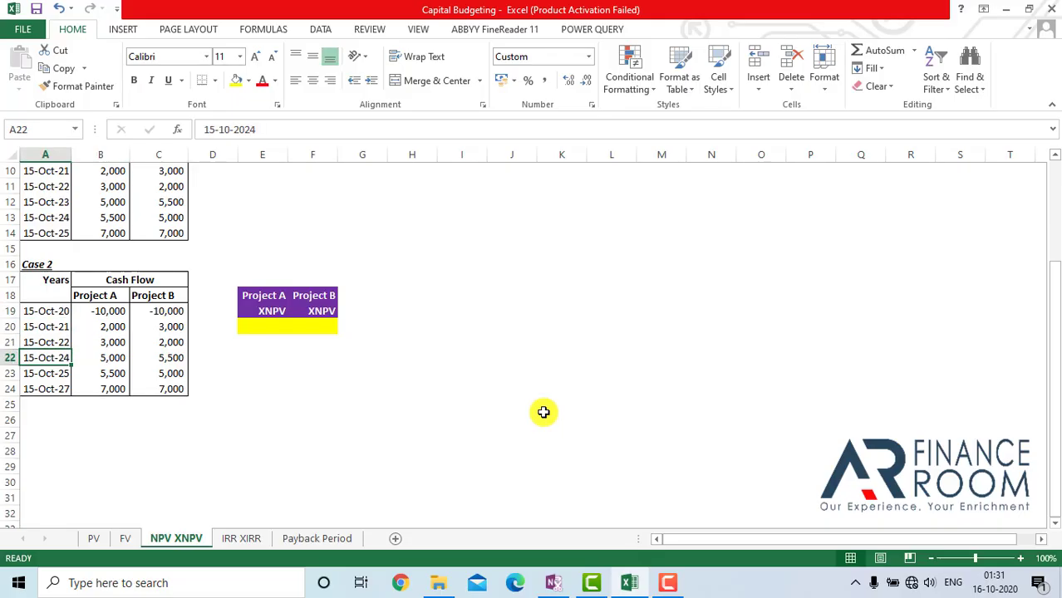
- Examine Project A's Case 2 cash flows B20:B24 again, focusing on the amounts in B22 and B23
key("Right")
key("Up")
key("Up")
key("shift+Down")
key("shift+Down")
key("shift+Down")
key("shift+Down")
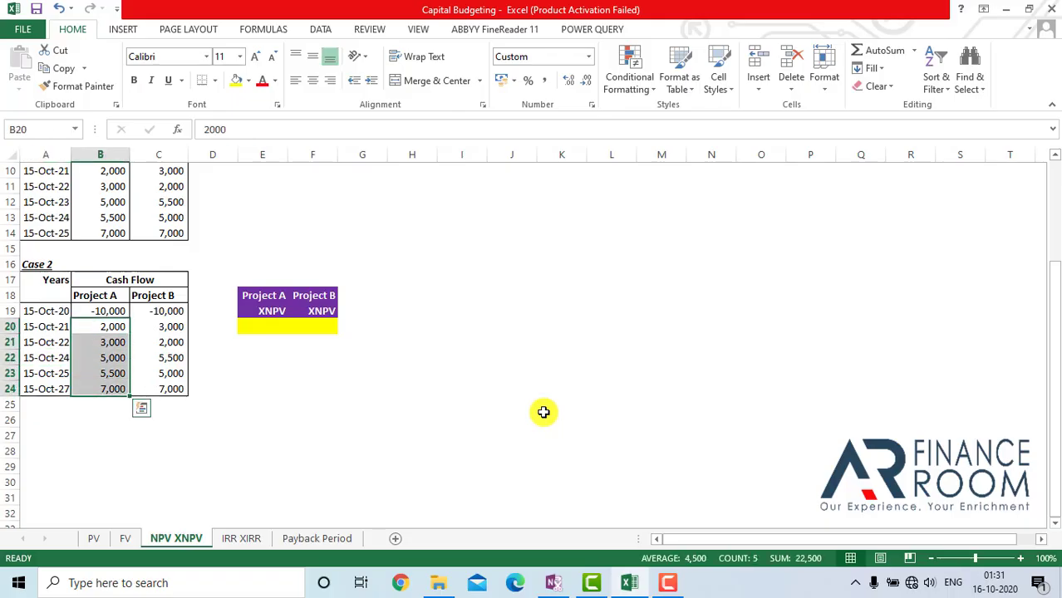
key("Left")
key("Right")
key("Down")
key("Down")
key("Down")
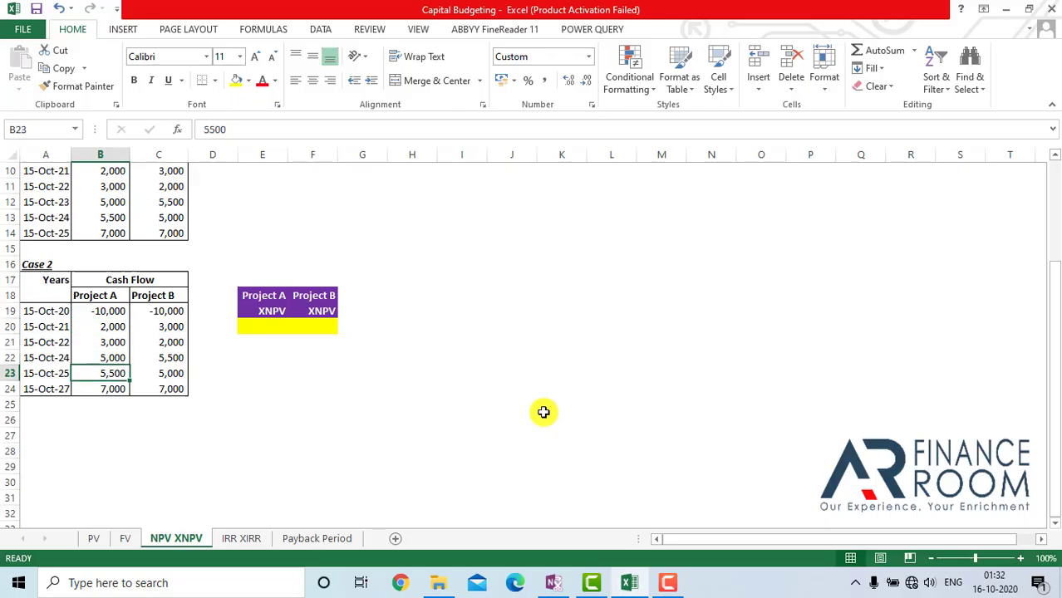
key("Up")
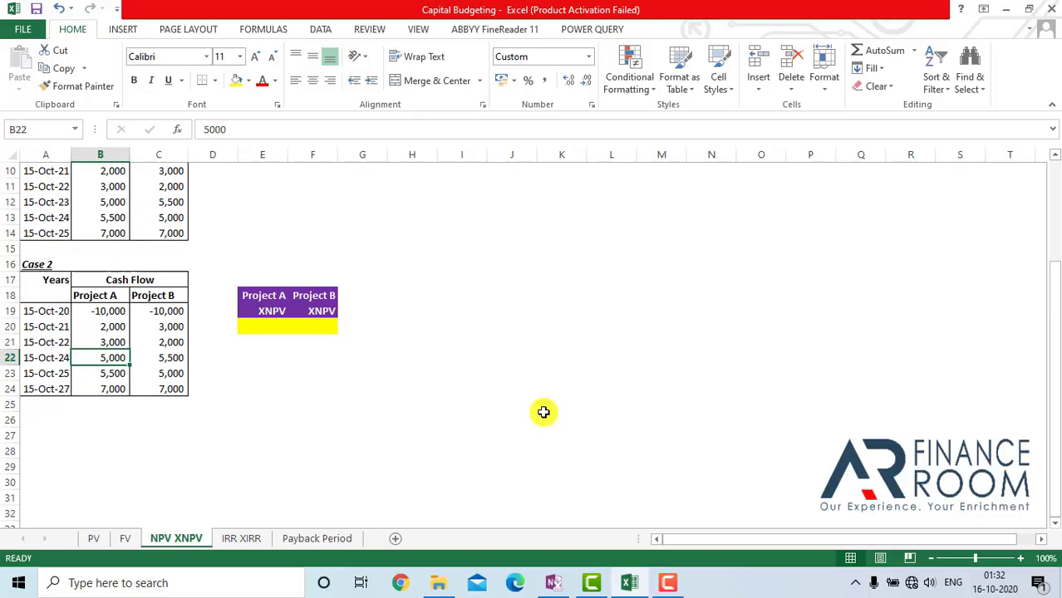
- Start an XNPV formula in E20 for Project A with a discount rate of 10%
key("Right")
key("Up")
key("Up")
key("Right")
key("Right")
type("=")
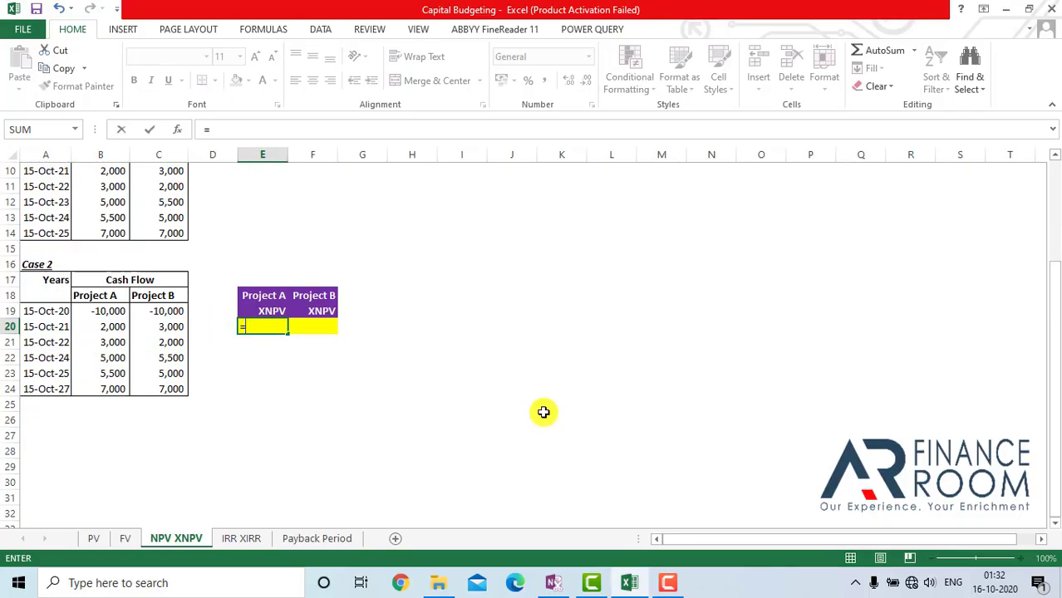
type("c")
key("BackSpace")
type("xnp")
key("Tab")
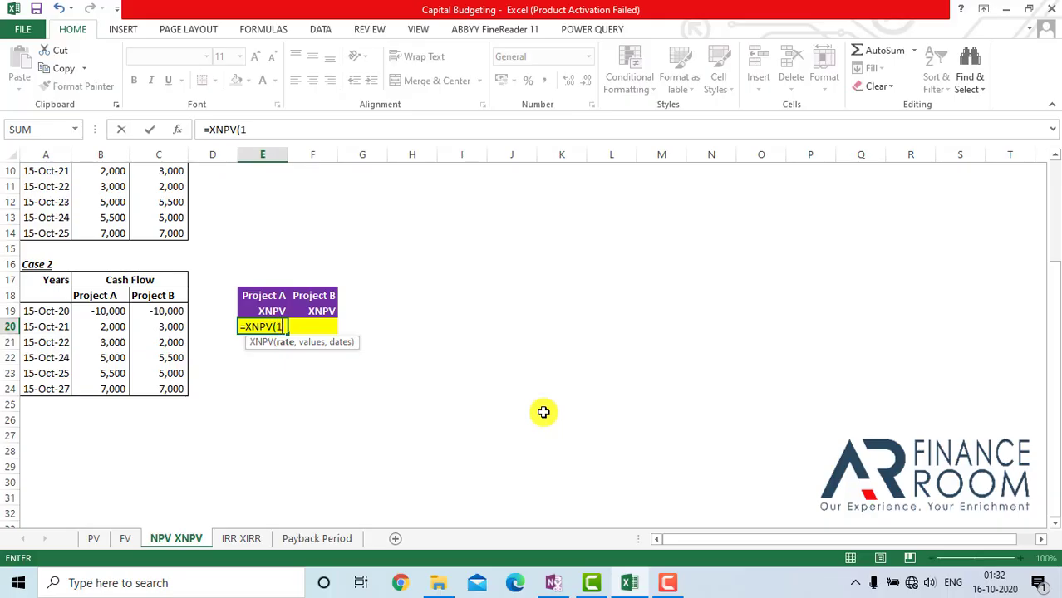
type("10%,")
- Complete Project A's XNPV formula with the cash flows B19:B24 as values and A19:A24 as dates
key("Left")
key("Left")
key("Left")
key("Up")
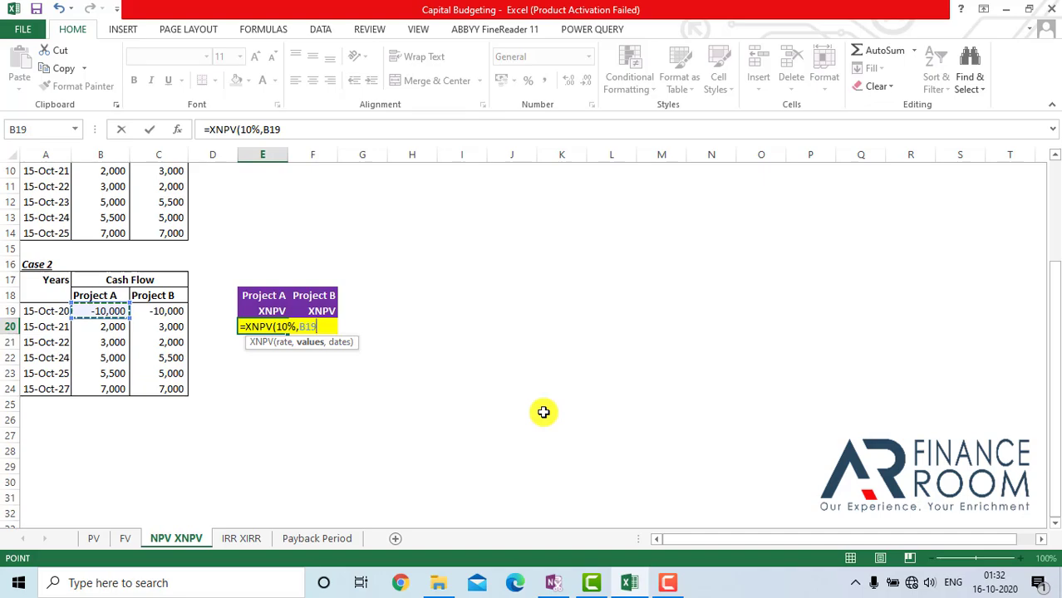
key("shift+Down")
key("shift+Down")
key("shift+Down")
key("shift+Down")
key("shift+Down")
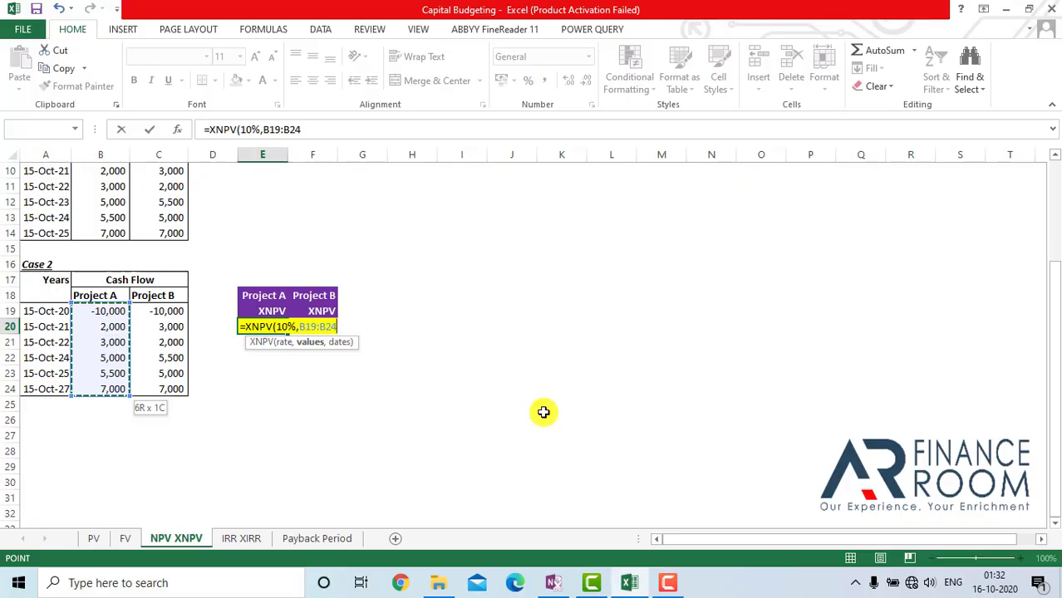
type(",")
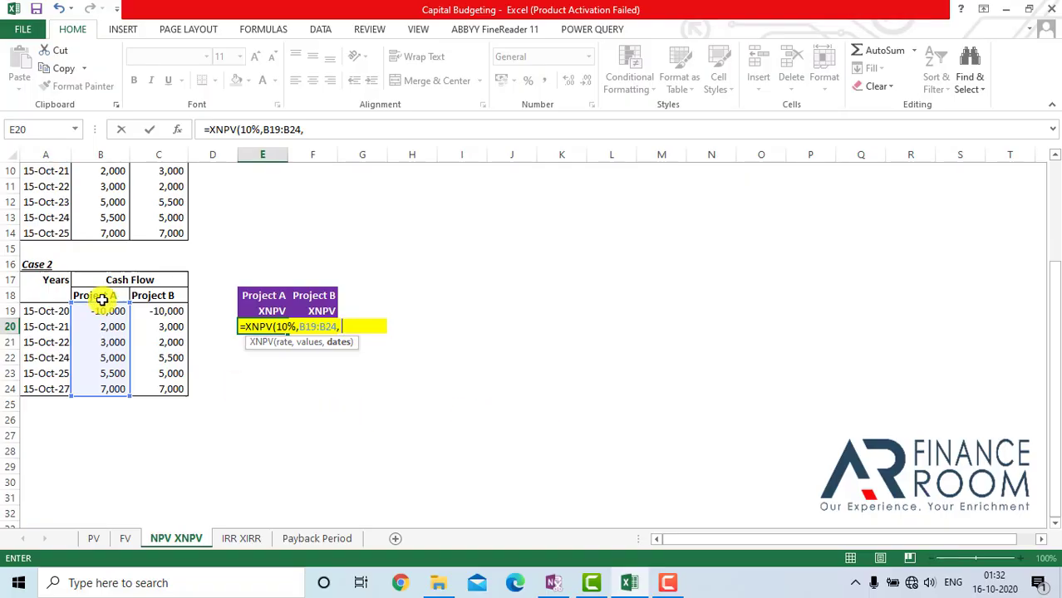
left_click(50, 309)
left_click_drag(50, 309, 44, 384)
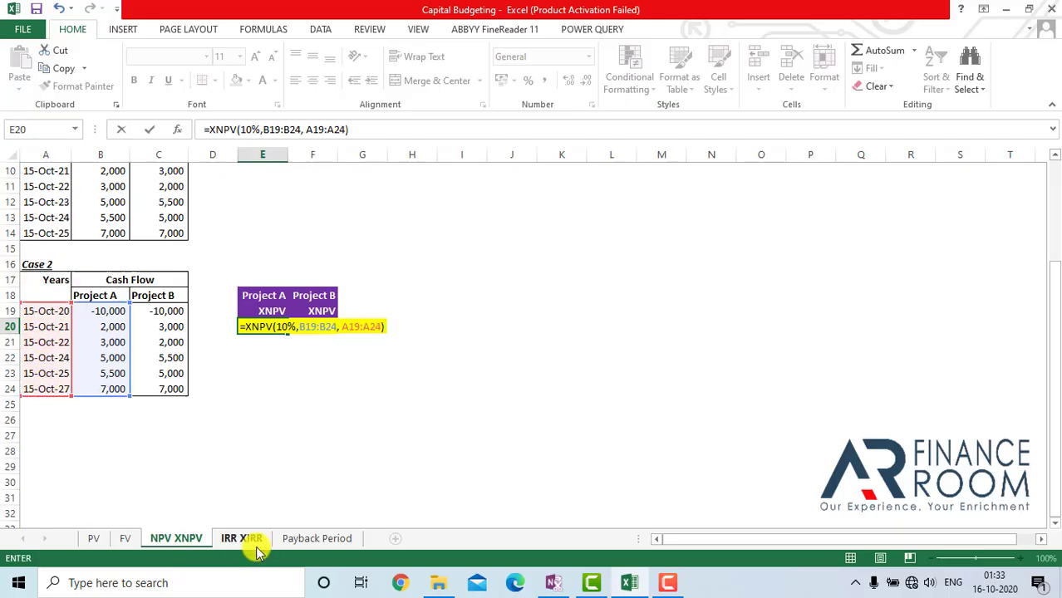
key("Return")
- Format Project A's XNPV in E20 in comma style with no decimal places
key("Up")
left_click(544, 79)
left_click(587, 81)
left_click(588, 81)
- Look back at the Case 1 question and Project A's NPV in E9 to compare it with the Case 2 XNPV
key("Right")
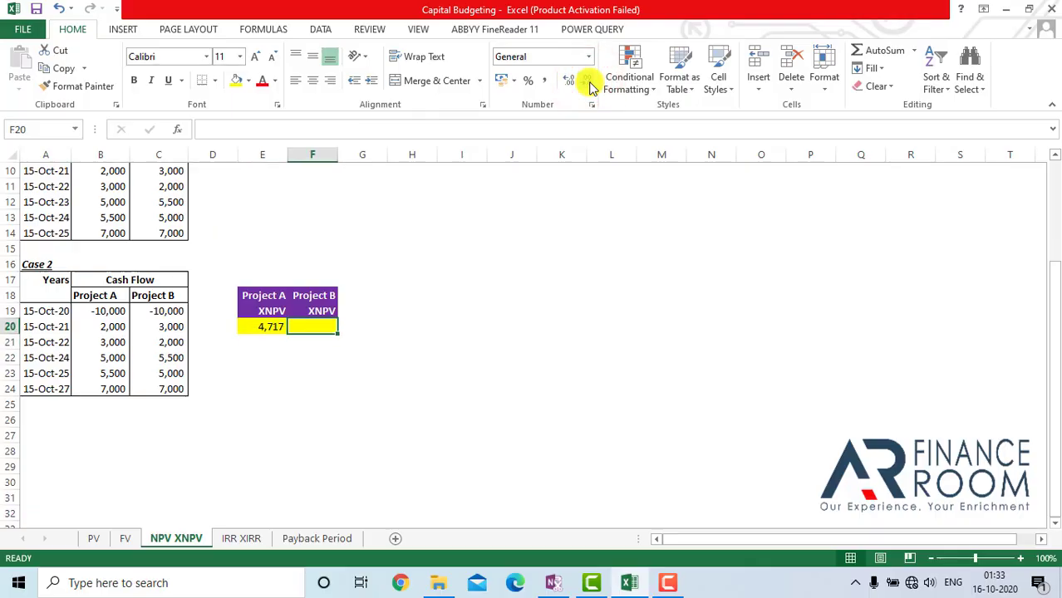
key("Up")
key("Up")
key("Up")
key("Up")
key("Up")
key("Up")
key("Up")
key("Up")
key("Up")
key("Up")
key("Up")
key("Up")
key("Up")
key("Up")
key("Up")
key("Up")
key("Up")
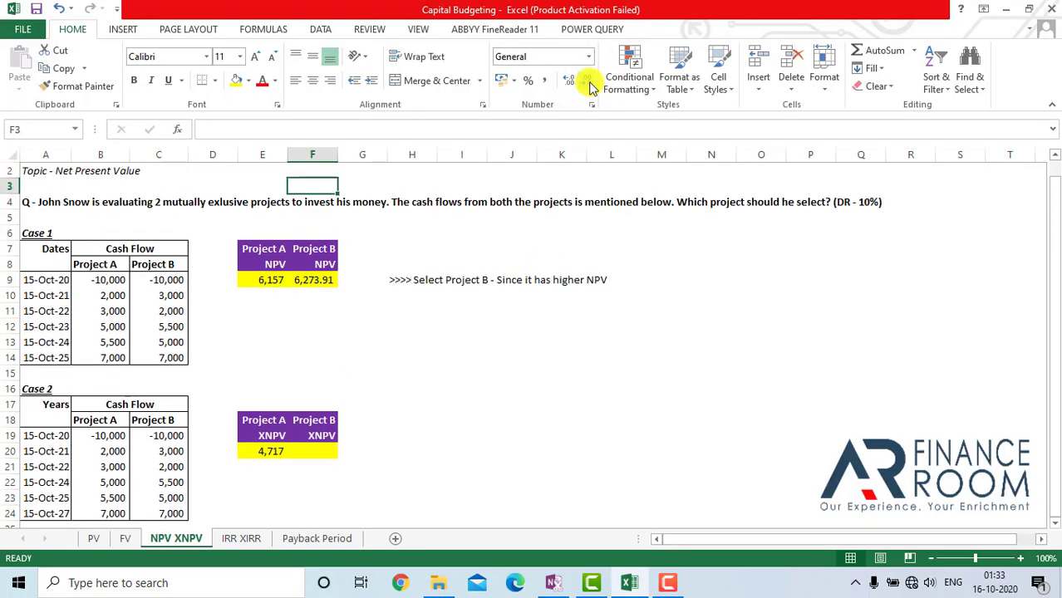
key("Down")
key("Down")
key("Down")
key("Down")
key("Down")
key("Down")
key("Down")
key("Left")
key("Up")
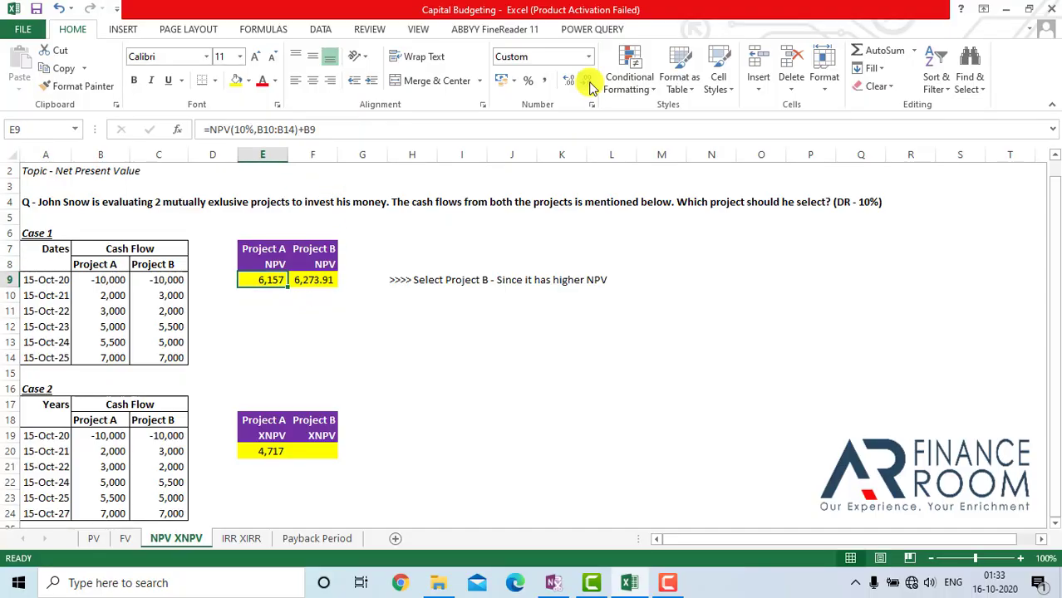
- Examine the Case 1 dates down to A12 alongside Project A's NPV result
key("Left")
key("Left")
key("Left")
key("Left")
key("Down")
key("Down")
key("Down")
key("Right")
key("Right")
key("Right")
key("Right")
key("Up")
key("Up")
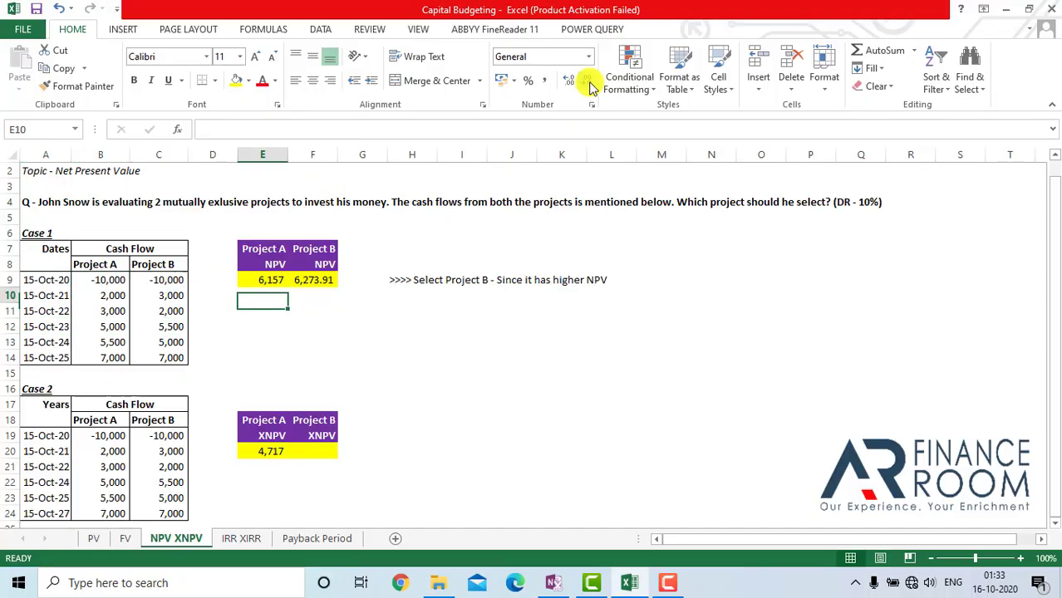
key("Up")
key("Down")
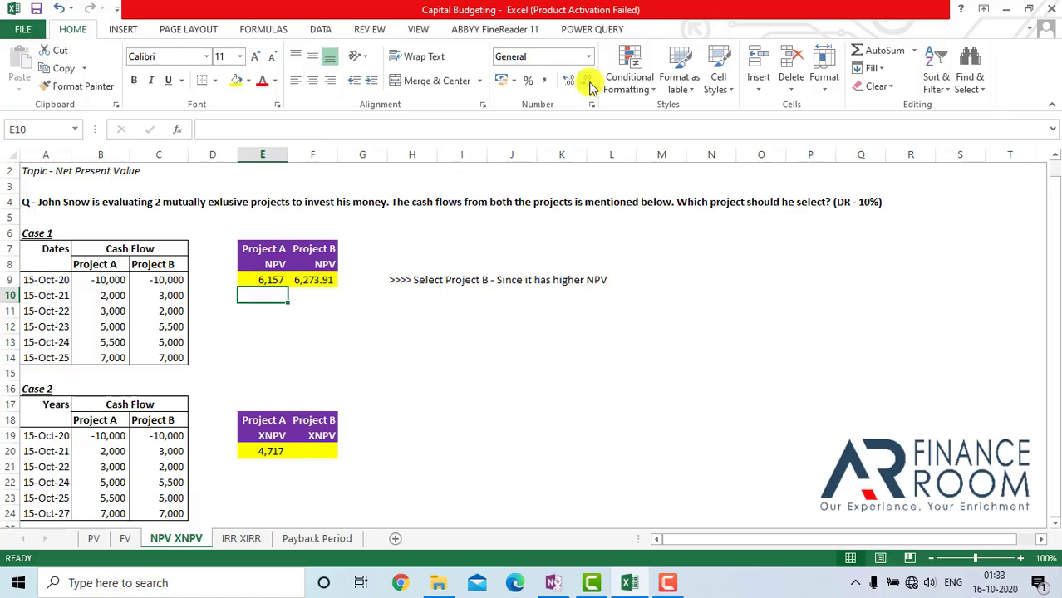
- Review the Case 2 cash flow table and Project A's XNPV formula in E20
key("Down")
key("Down")
key("Down")
key("Down")
key("Down")
key("Down")
key("Down")
key("Down")
key("Down")
key("Down")
key("Down")
key("Down")
key("Down")
key("Down")
key("Down")
key("Down")
key("Down")
key("Down")
key("Down")
key("Down")
key("Up")
key("Up")
key("Up")
key("Up")
key("Up")
key("Up")
key("Up")
key("Up")
key("Left")
key("Left")
key("Left")
key("Right")
key("Right")
key("Right")
key("Up")
key("Up")
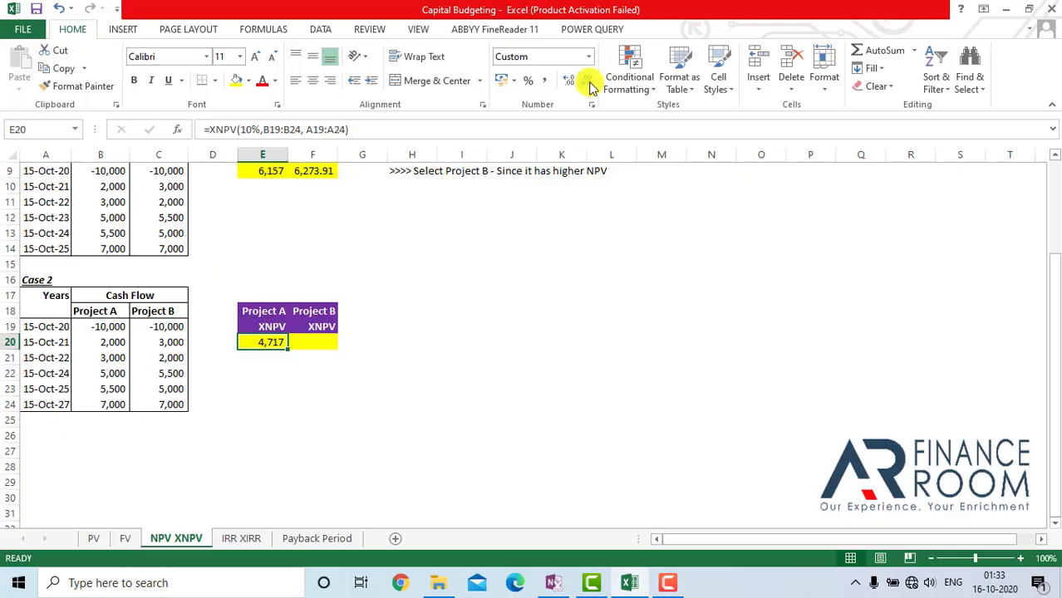
- Start an XNPV formula in F20 for Project B with a 10% rate and C19:C24 as values
key("Right")
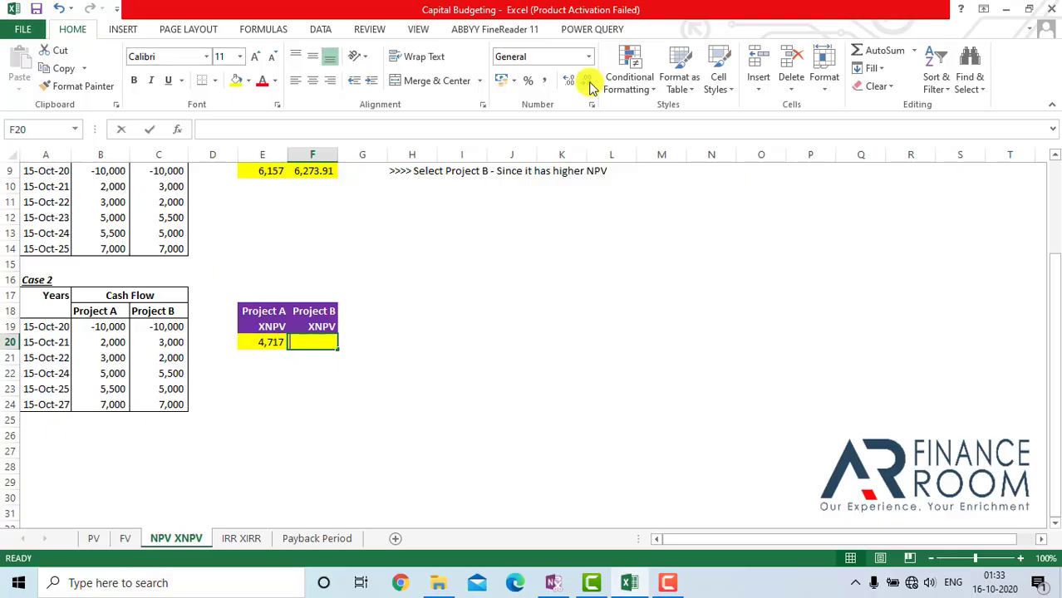
type("=xn")
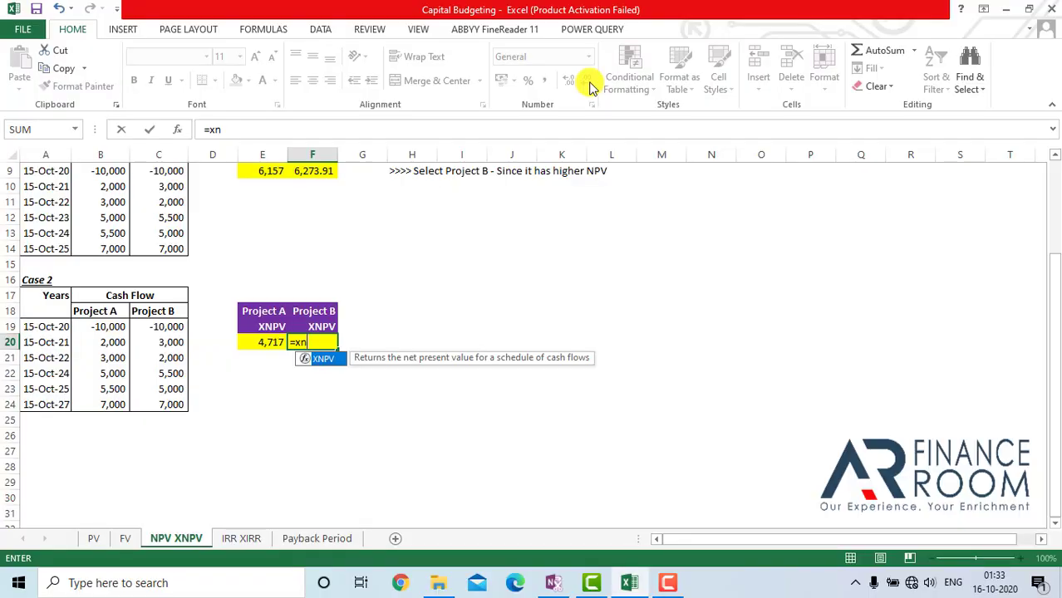
key("Tab")
type("10")
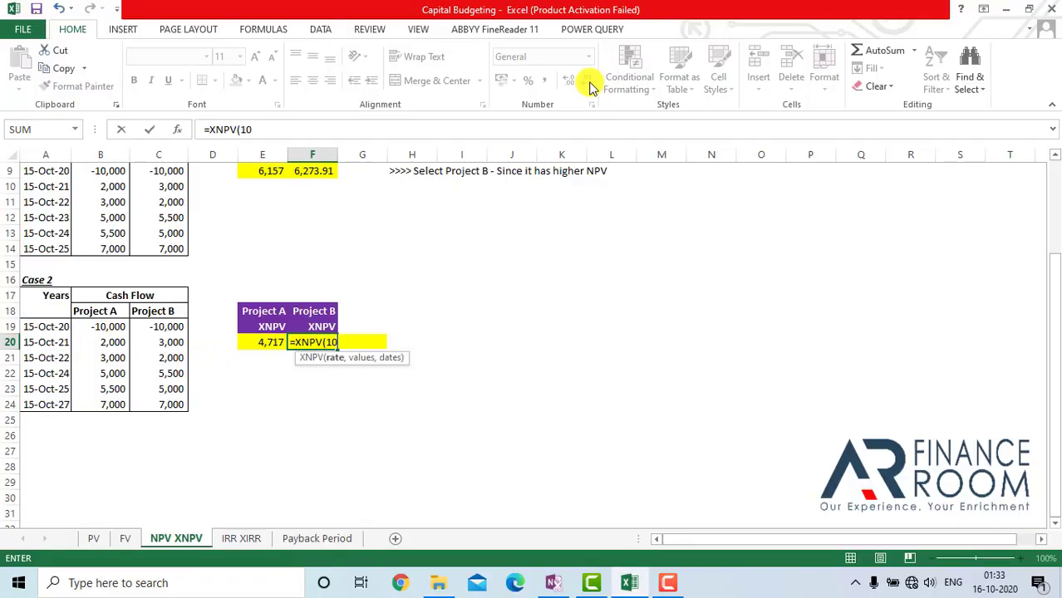
type("%,")
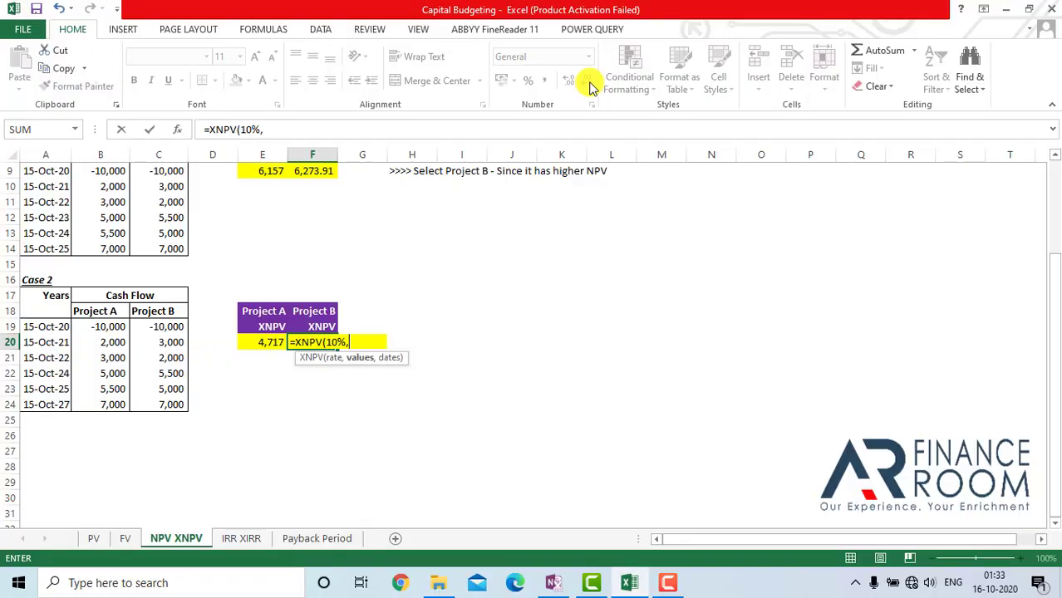
key("Left")
key("Left")
key("Left")
key("Up")
key("shift+Down")
key("shift+Down")
key("shift+Down")
key("shift+Down")
key("shift+Down")
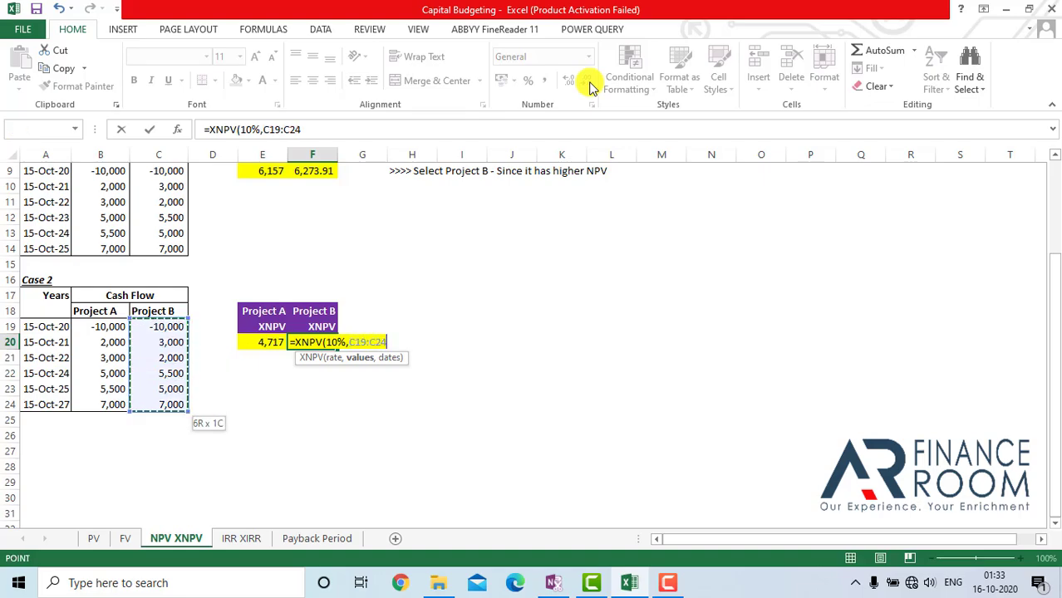
- Complete Project B's XNPV formula with A19:A24 as the dates
type(",")
key("Left")
key("Left")
key("Left")
key("Left")
key("Left")
key("Up")
key("shift+Down")
key("shift+Down")
key("shift+Down")
key("shift+Down")
key("shift+Down")
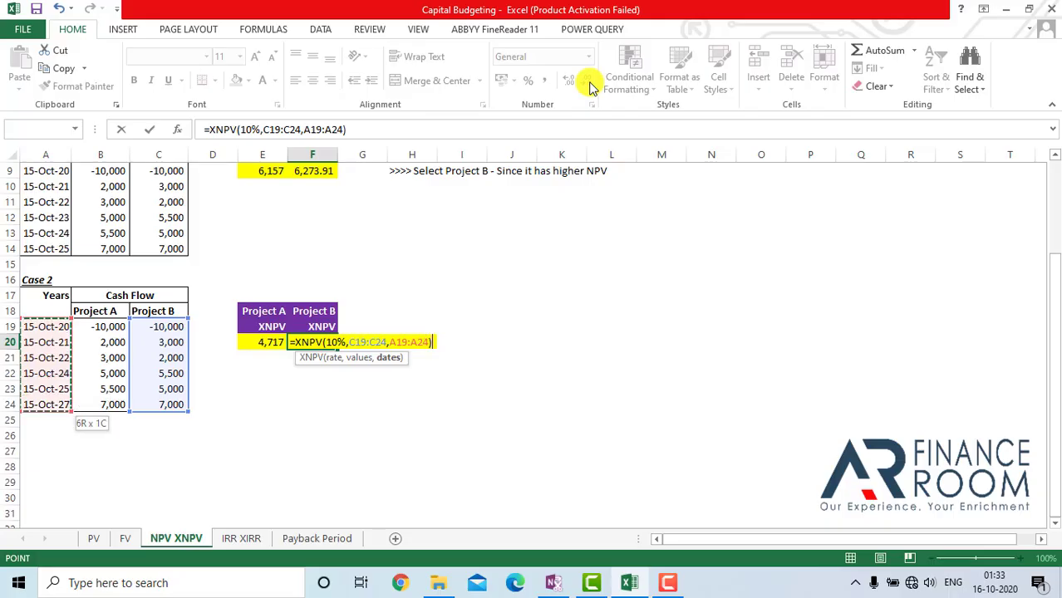
type(")")
key("Return")
- Format Project B's XNPV in F20 in comma style with no decimal places
key("Up")
left_click(546, 83)
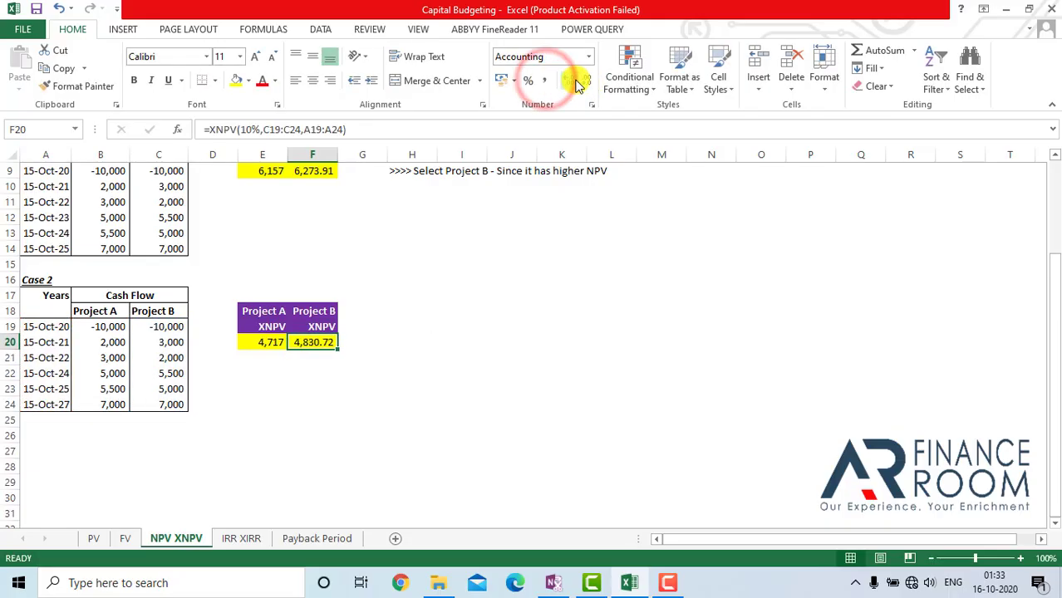
left_click(586, 82)
left_click(586, 82)
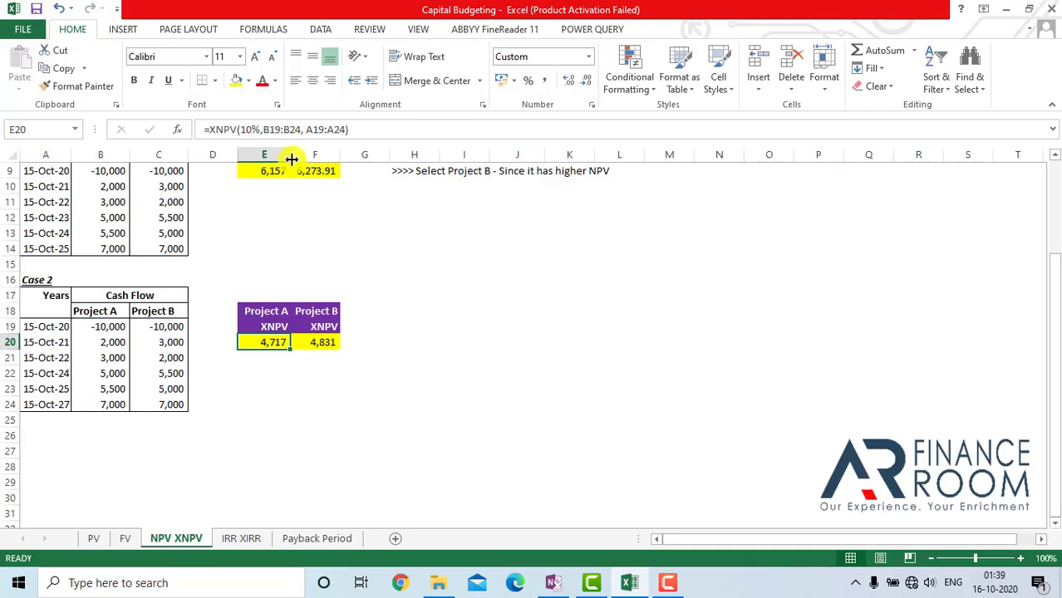
- Open the IRR XIRR sheet and look over Project A's Case 1 and Case 2 cash flows and the IRR cell E9
left_click(240, 538)
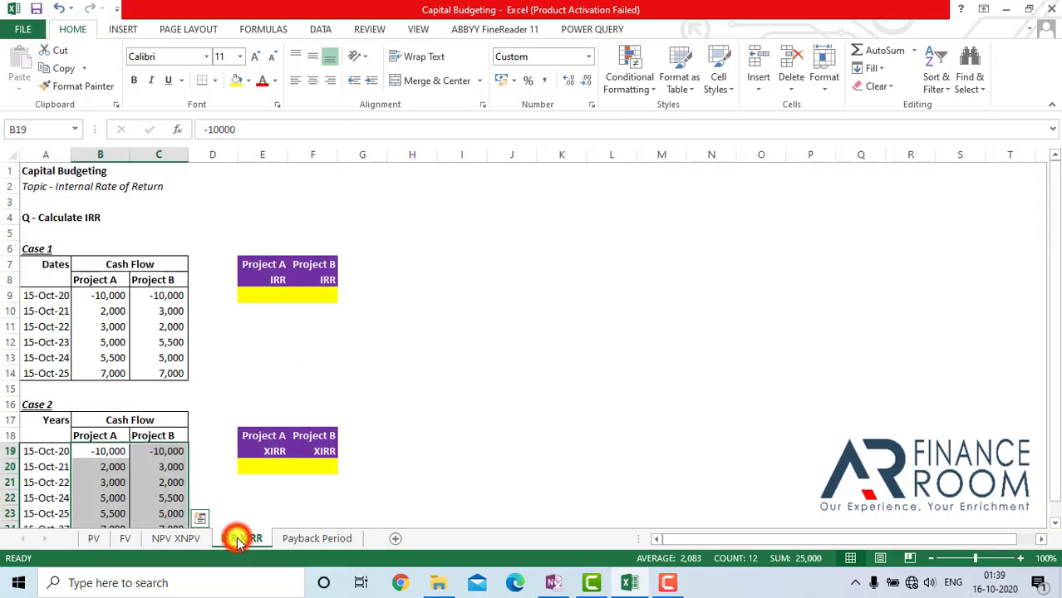
left_click(262, 295)
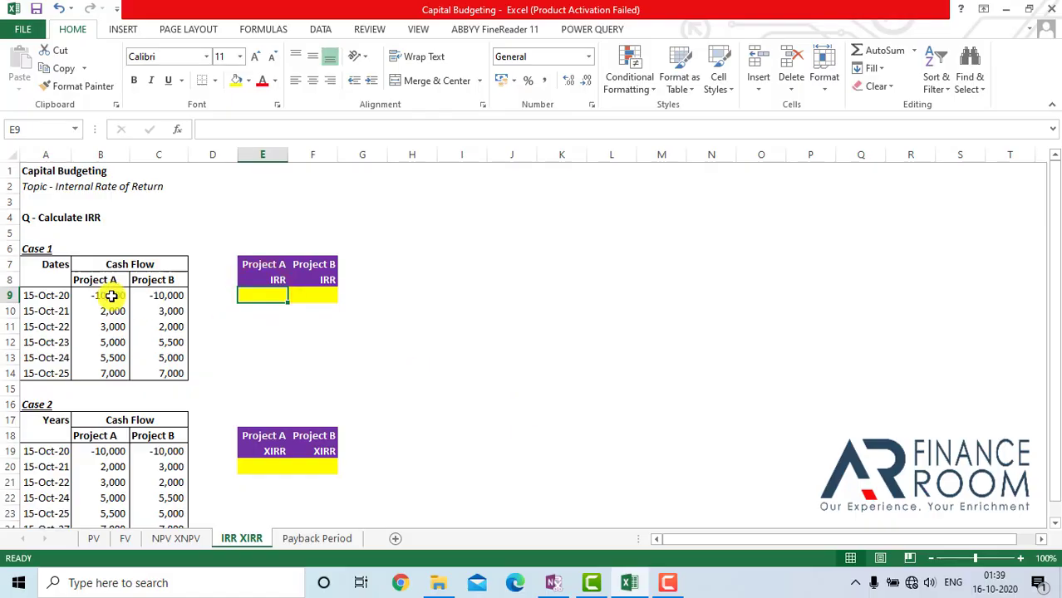
left_click_drag(109, 297, 108, 370)
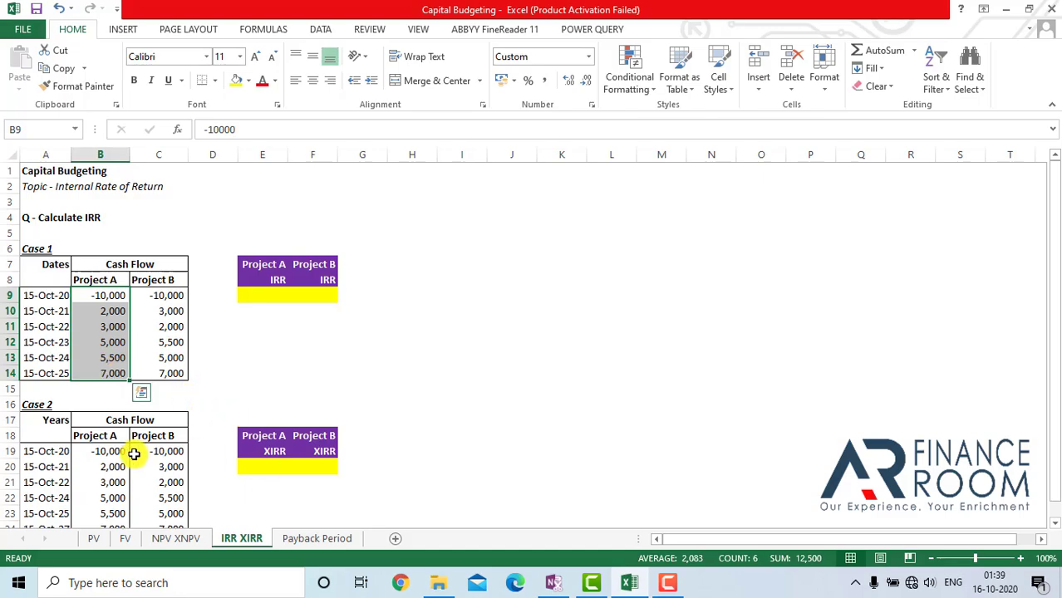
left_click_drag(115, 451, 116, 500)
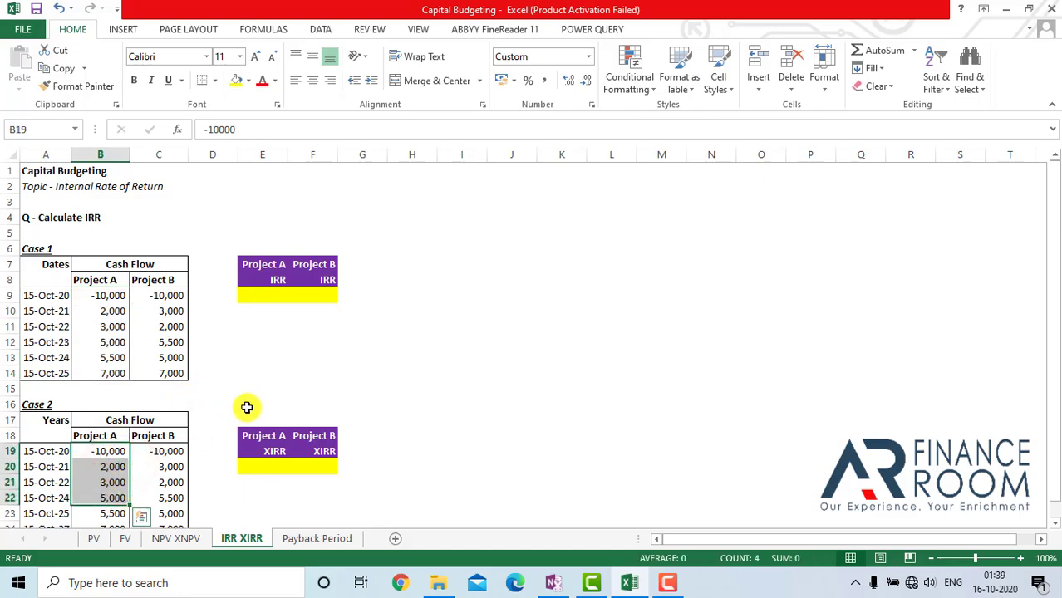
left_click(277, 298)
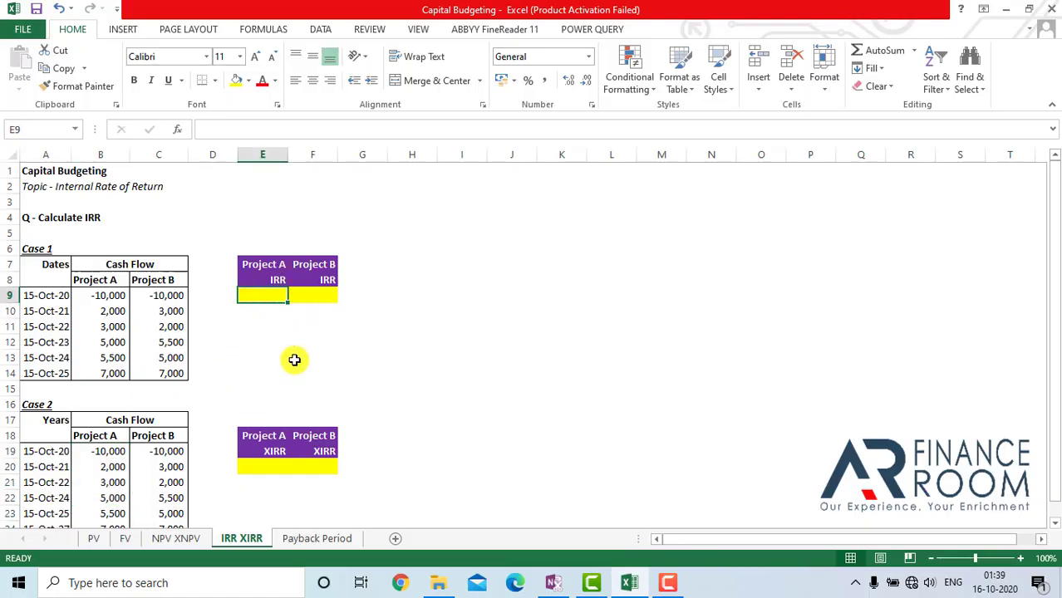
- Calculate Project A's IRR in E9 from the Case 1 cash flows B9:B14
type("=irr")
key("Tab")
key("Left")
key("Left")
key("Left")
key("shift+Down")
key("shift+Down")
key("shift+Down")
key("shift+Down")
key("shift+Down")
type(")")
key("Return")
- Calculate Project B's IRR in F9 from the Case 1 cash flows C9:C14
key("Up")
key("Right")
type("=irr")
key("Tab")
key("Left")
key("Left")
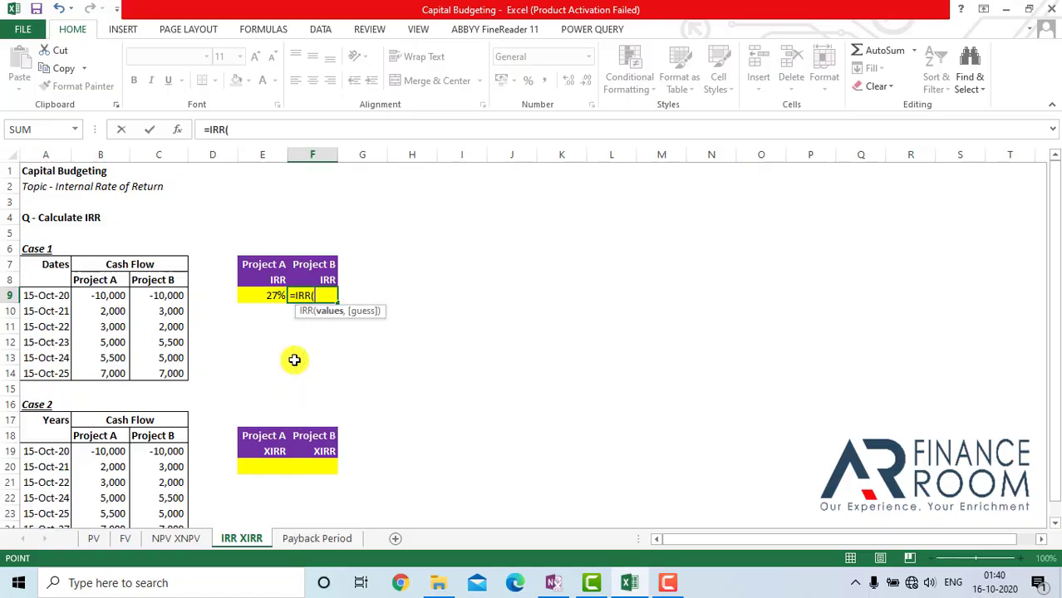
key("Left")
key("shift+Down")
key("shift+Down")
key("shift+Down")
key("shift+Down")
key("shift+Down")
type(")")
key("Return")
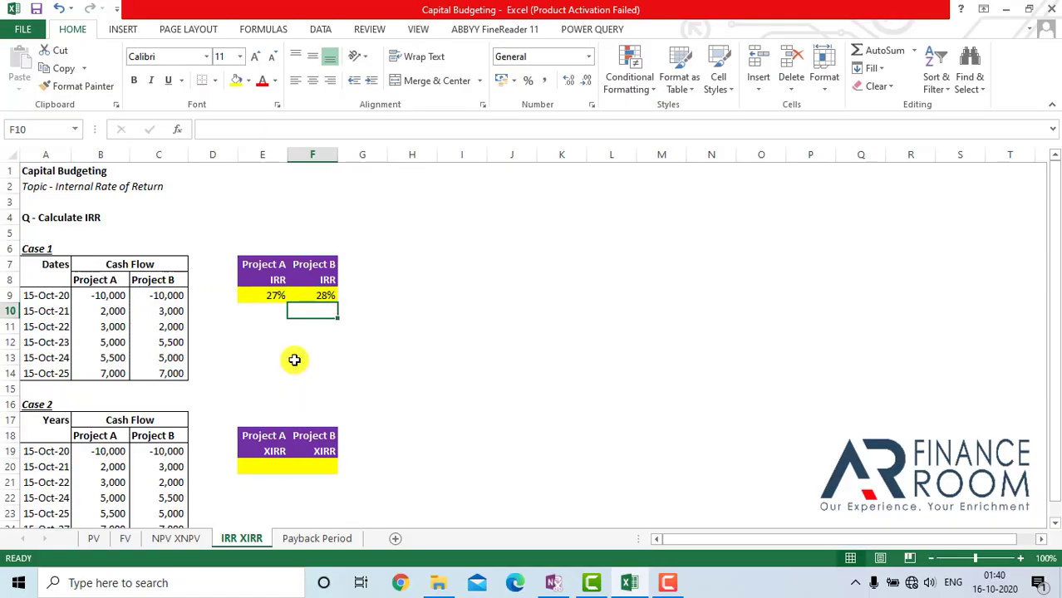
- Start an XIRR formula in E20 for Project A with the Case 2 cash flows B19:B24 as values
key("Down")
key("Down")
key("Down")
key("Down")
key("Down")
key("Down")
key("Down")
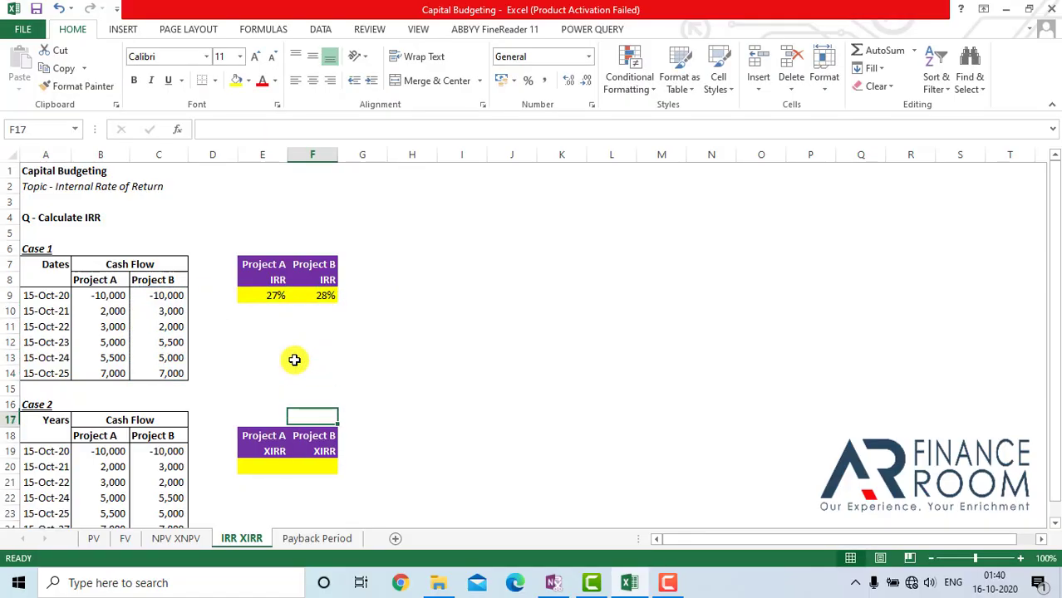
key("Left")
key("Down")
key("Down")
key("Down")
type("=xirr")
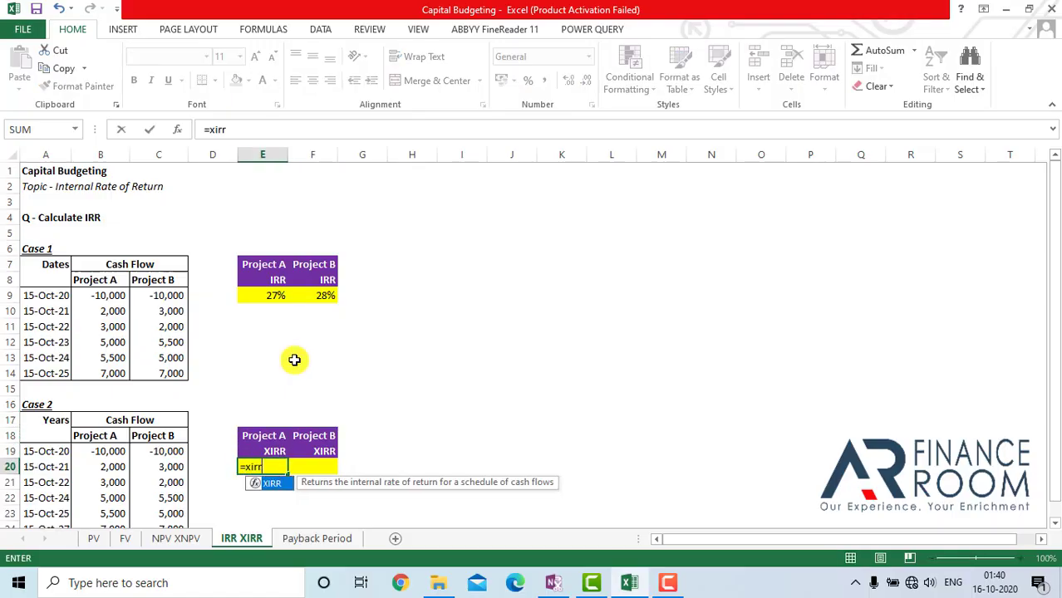
key("Tab")
key("Left")
key("Left")
key("Left")
key("Up")
key("shift+Down")
key("shift+Down")
key("shift+Down")
key("shift+Down")
key("shift+Down")
- Complete Project A's XIRR formula with A19:A24 as the dates and format E20 as a percentage
type(",")
key("Left")
key("Left")
key("Left")
key("Left")
key("Up")
key("shift+Down")
key("shift+Down")
key("shift+Down")
key("shift+Down")
key("shift+Down")
type(")")
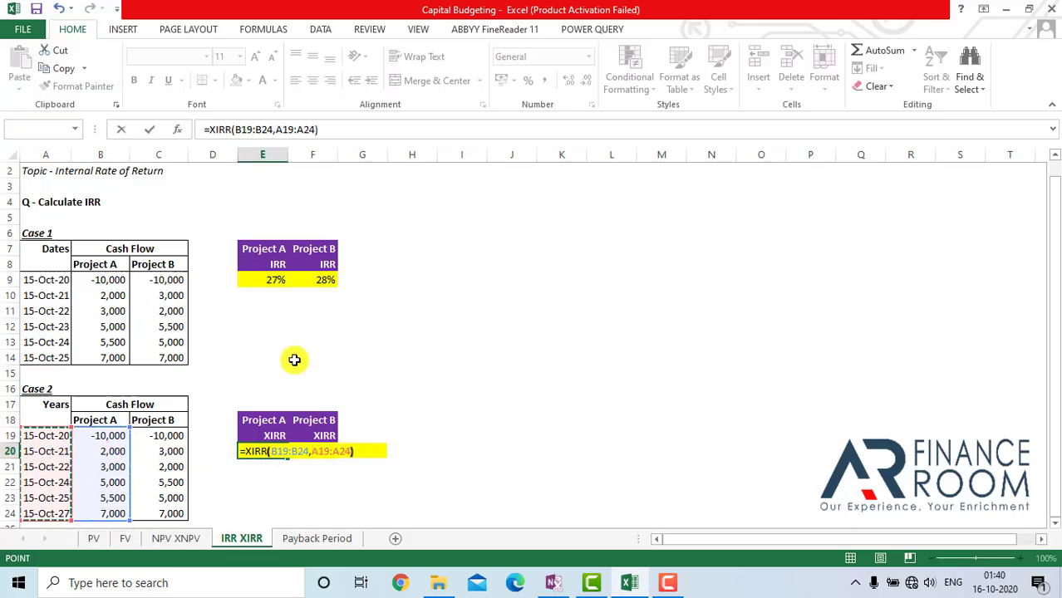
key("Return")
key("Up")
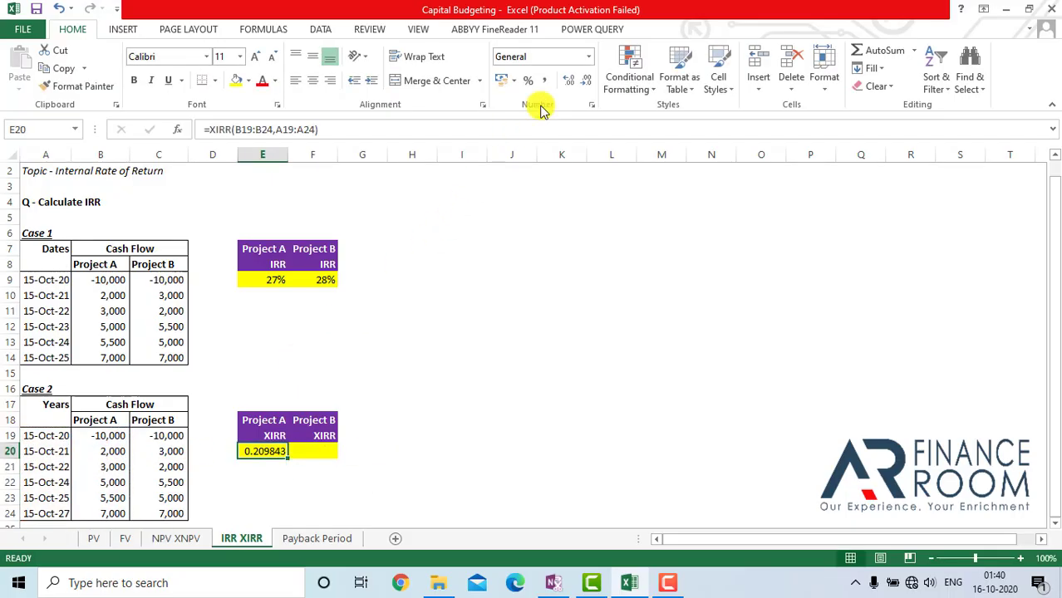
left_click(532, 82)
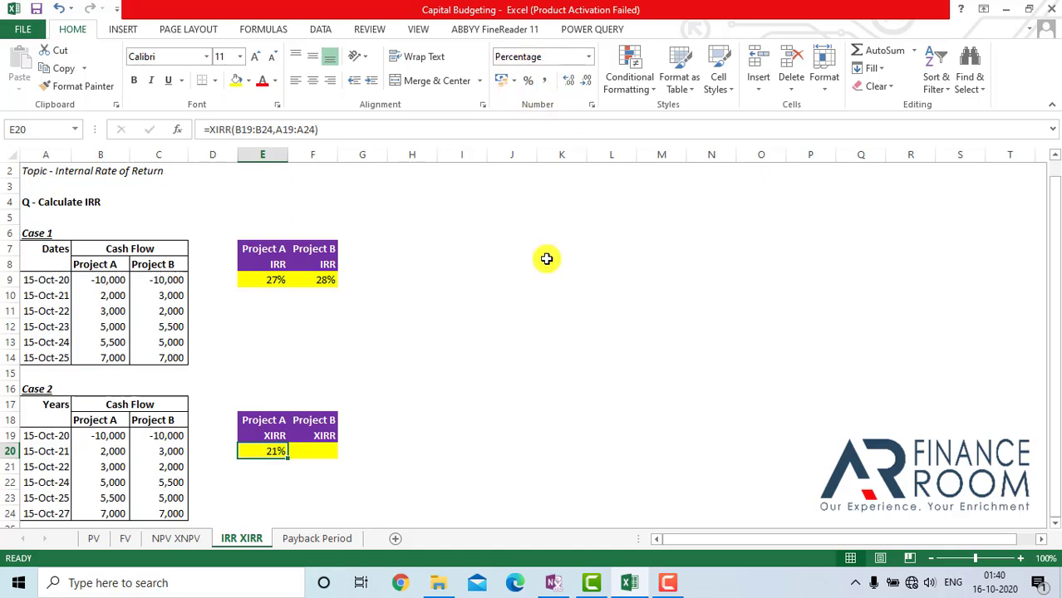
- Start an XIRR formula in F20 for Project B with the Case 2 cash flows C19:C24 as values
key("Right")
type("=xir")
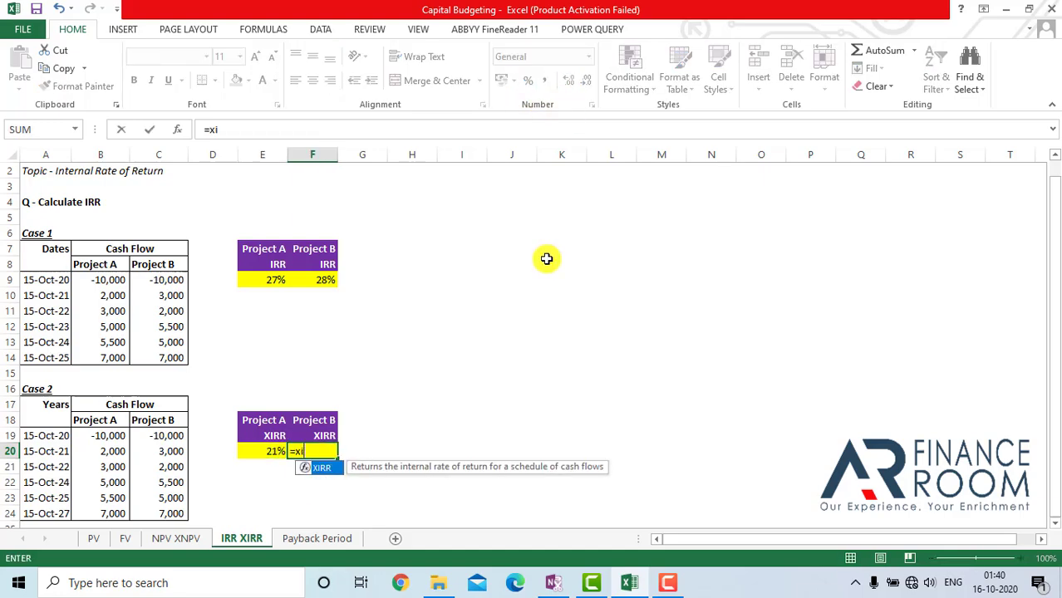
key("Tab")
key("Left")
key("Left")
key("Left")
key("Left")
key("Up")
key("Right")
key("shift+Down")
key("shift+Down")
key("shift+Down")
key("shift+Down")
key("shift+Down")
- Complete Project B's XIRR formula with A19:A24 as the dates and format F20 as a percentage
type(",")
key("Left")
key("Left")
key("Left")
key("Left")
key("Left")
key("Up")
key("shift+Down")
key("shift+Down")
key("shift+Down")
key("shift+Down")
key("shift+Down")
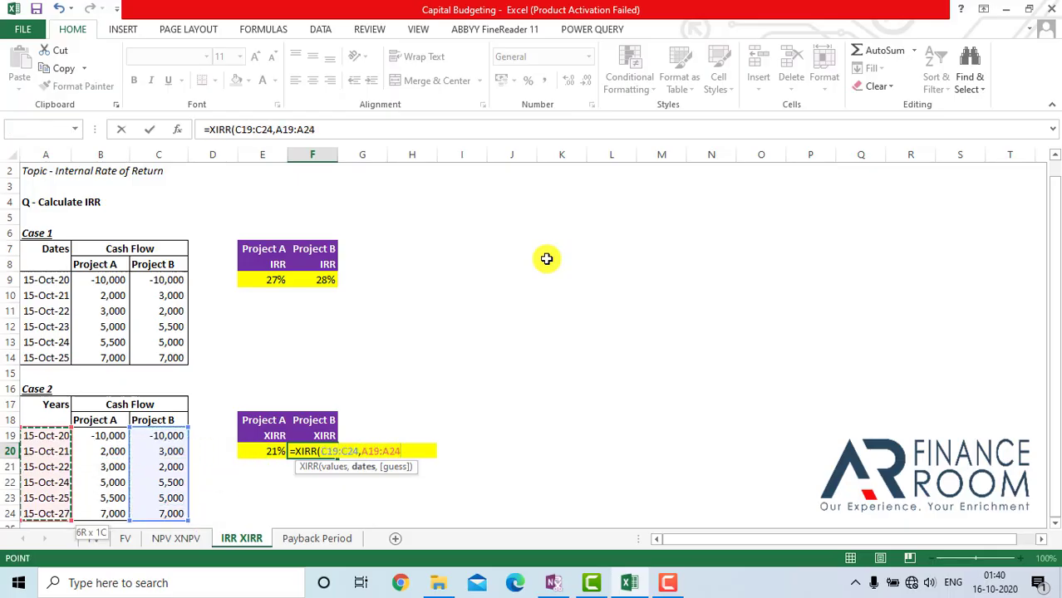
key("Return")
key("Up")
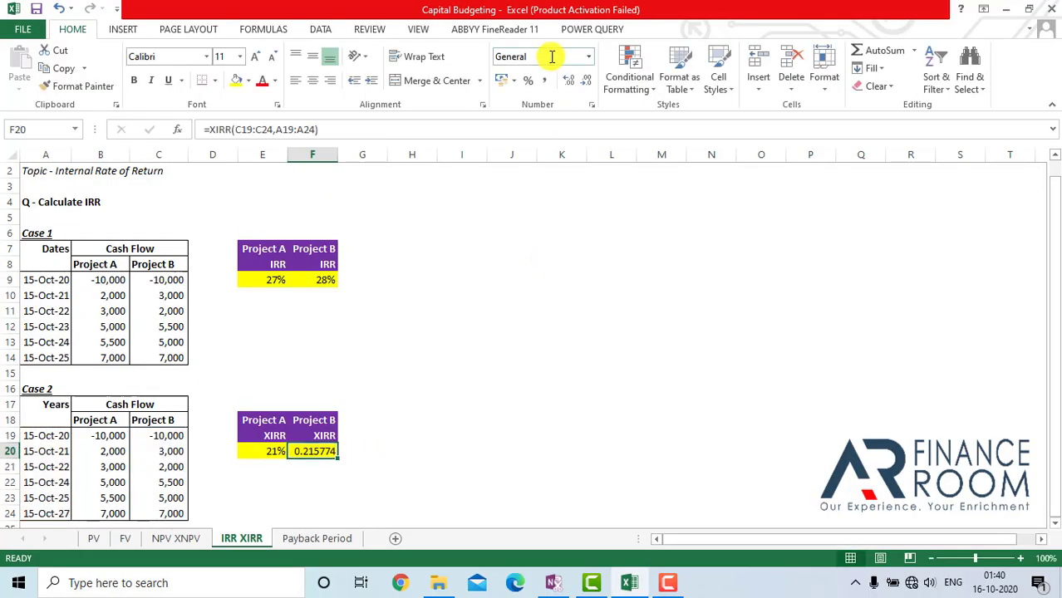
left_click(535, 83)
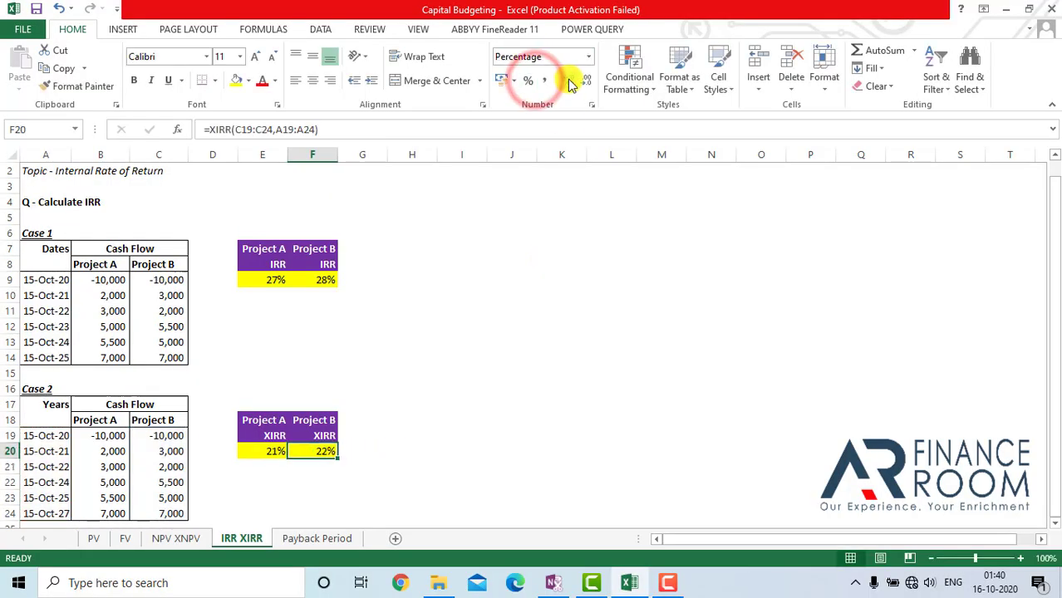
- Check the IRR formula in F9 for Project B without changing it
key("Up")
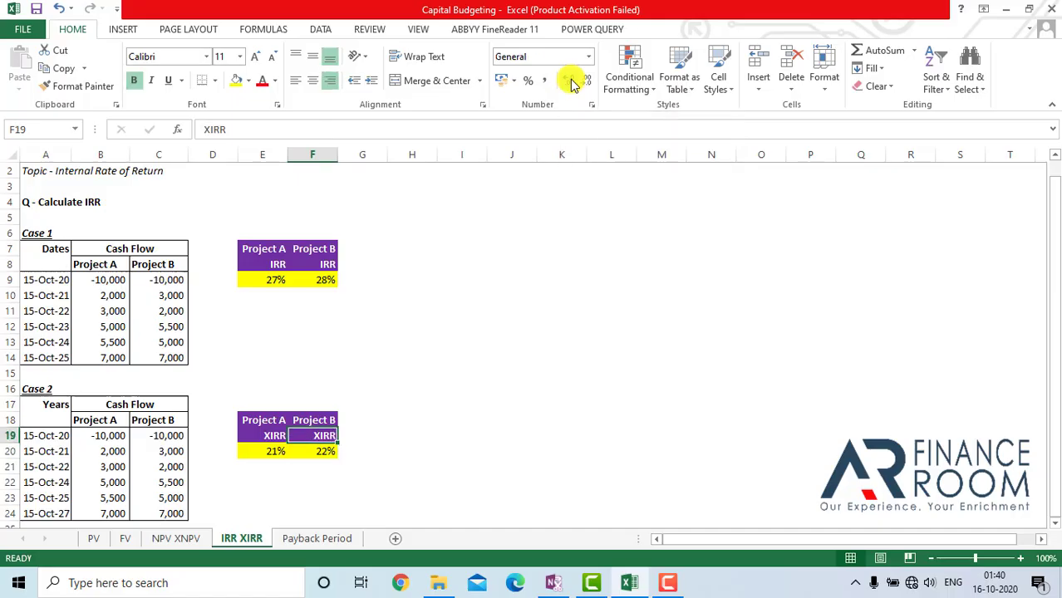
key("ctrl+Up")
key("ctrl+Up")
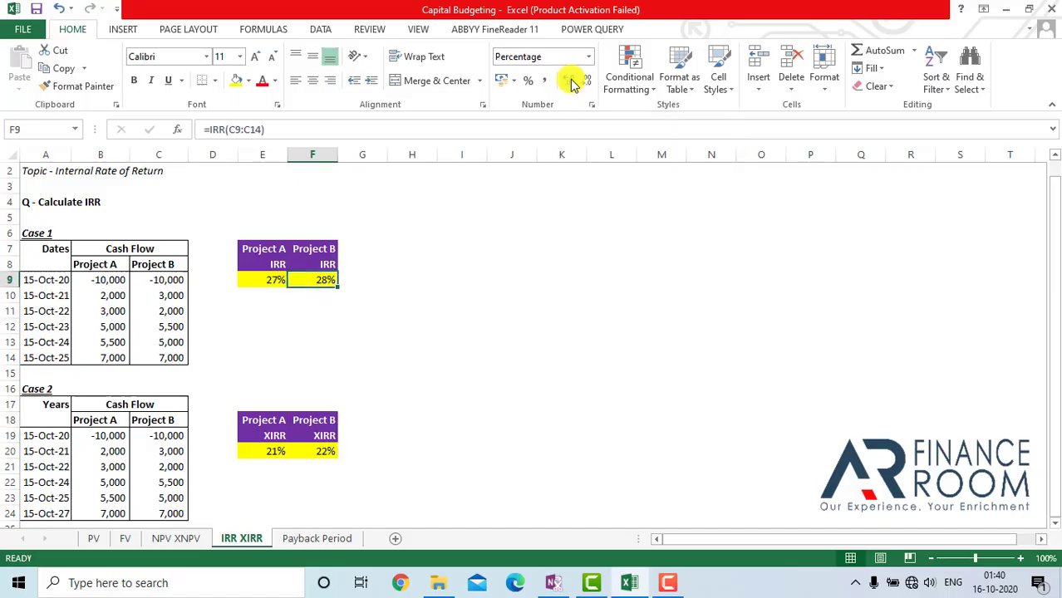
key("F2")
key("Escape")
- Open the Payback Period sheet and look over the initial investment and the cash flows for years 1 to 5
left_click(321, 540)
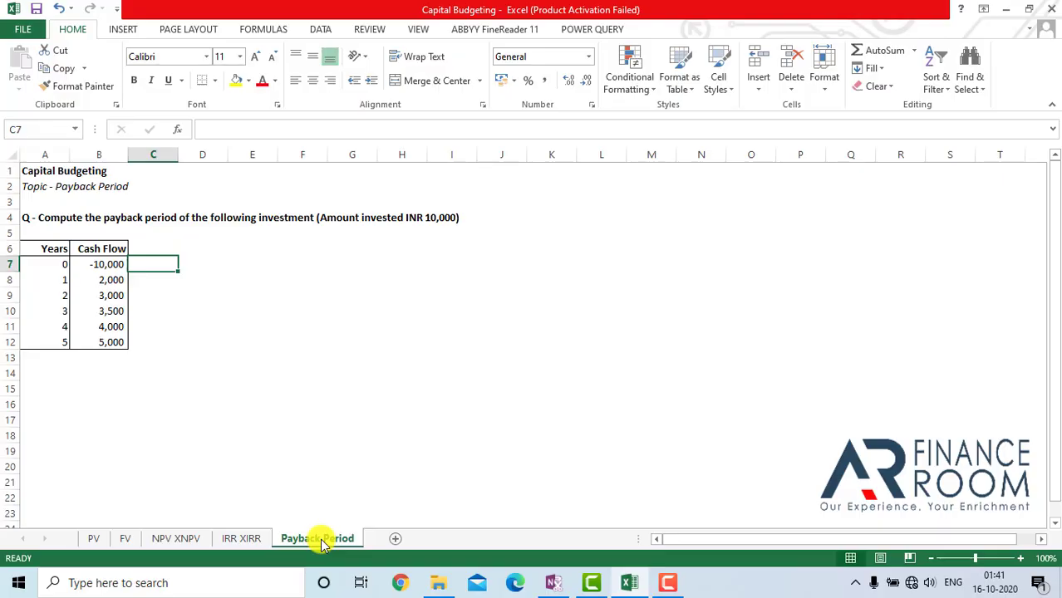
key("Left")
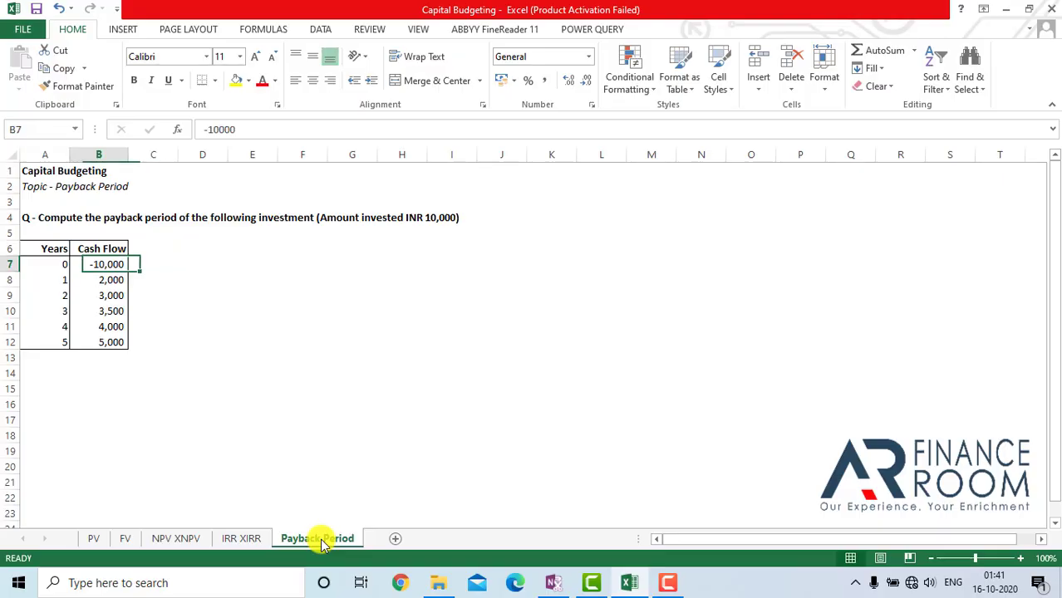
key("Left")
key("shift+Right")
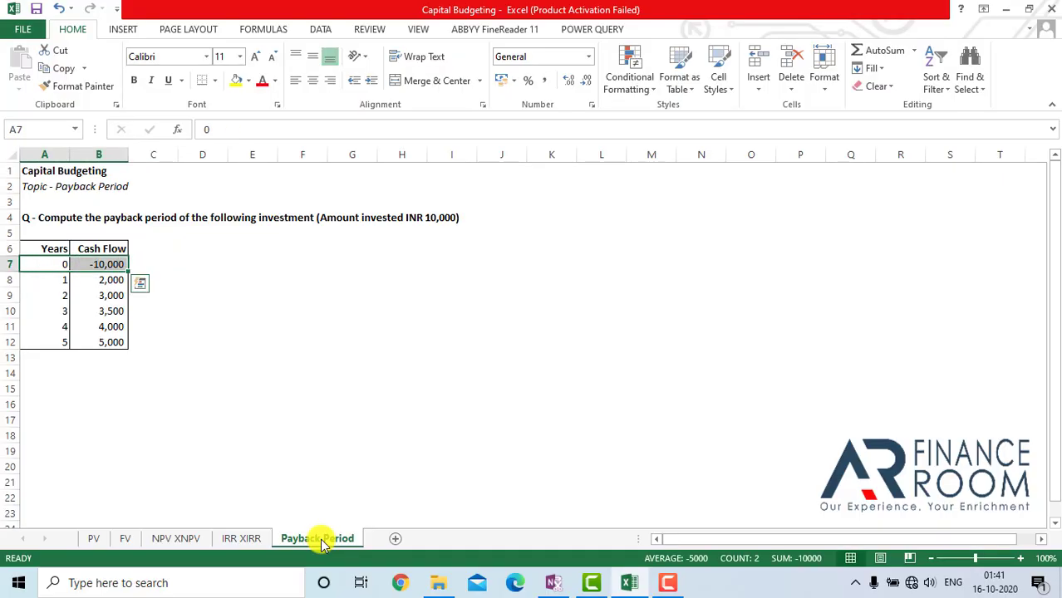
key("Down")
key("Right")
key("shift+Down")
key("shift+Down")
key("shift+Down")
key("shift+Down")
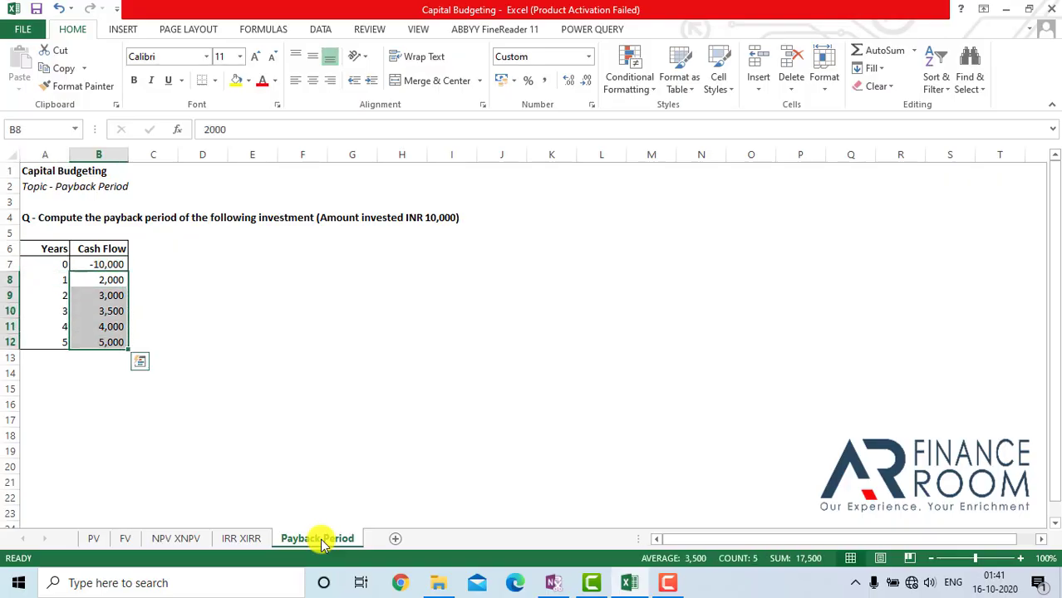
key("Right")
key("Down")
key("Down")
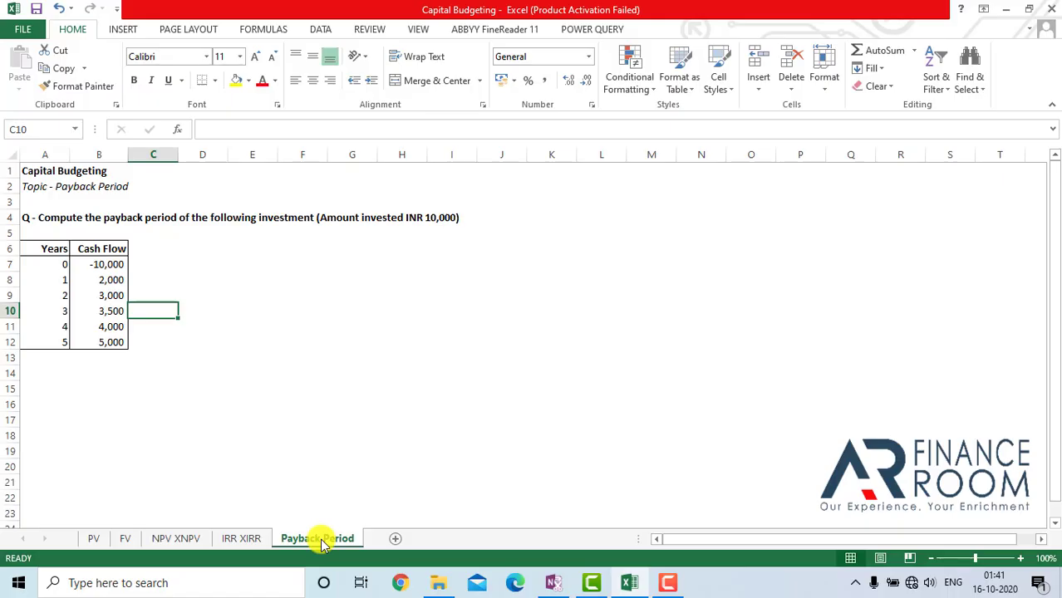
key("Down")
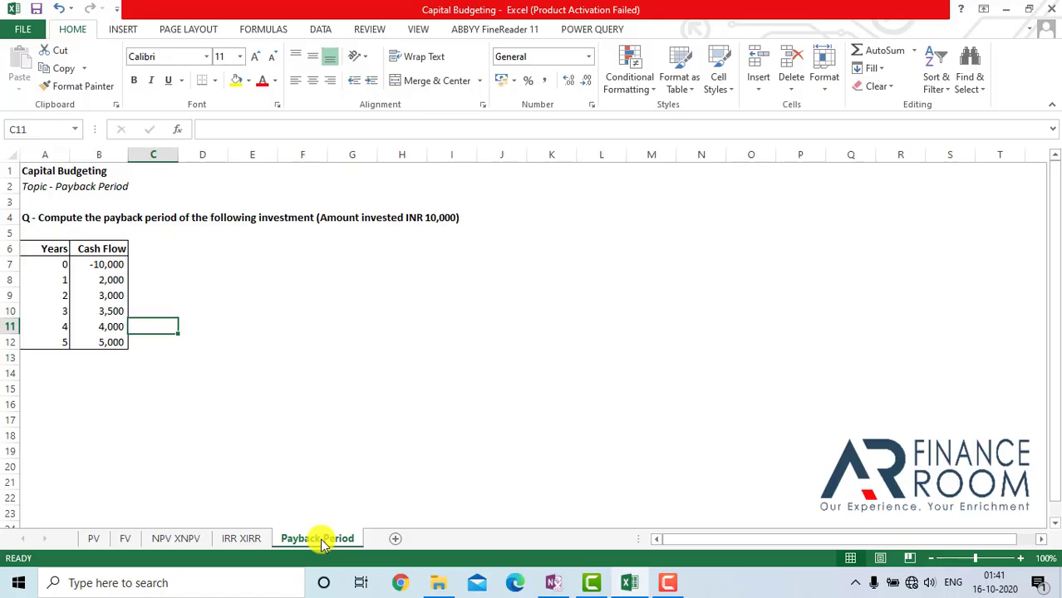
- Begin a cumulative cash flow column beside the table with =B7 in C7 and =C7+B8 in C8
key("Up")
key("Up")
key("Up")
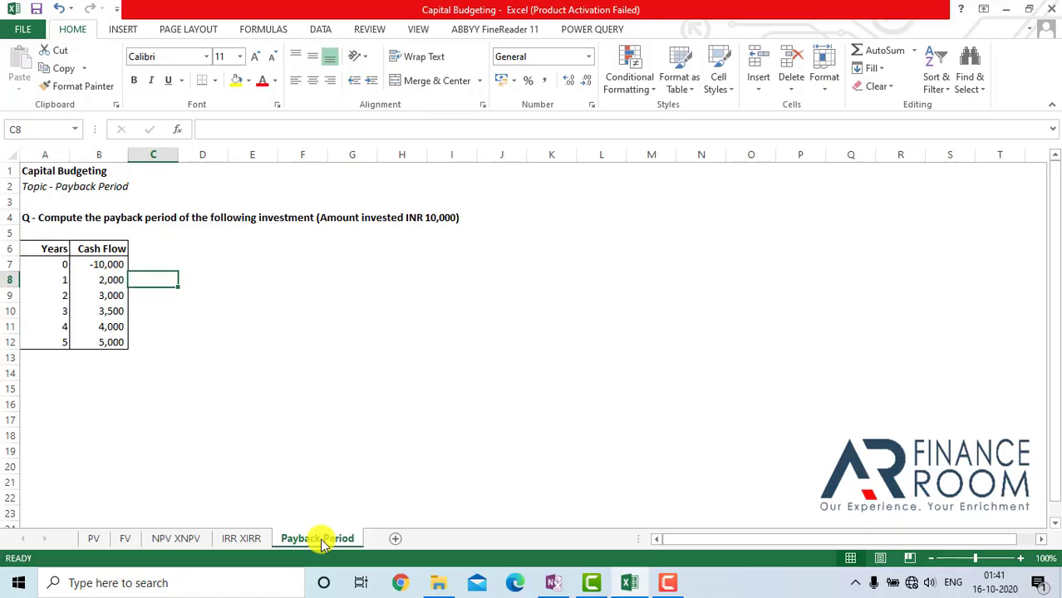
key("Up")
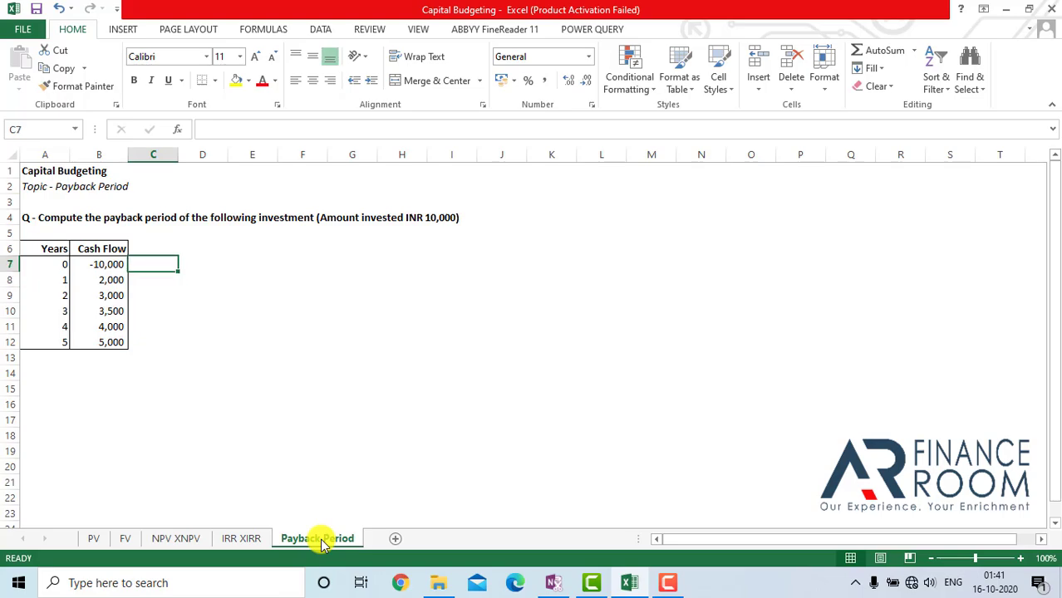
type("=")
key("Left")
key("Return")
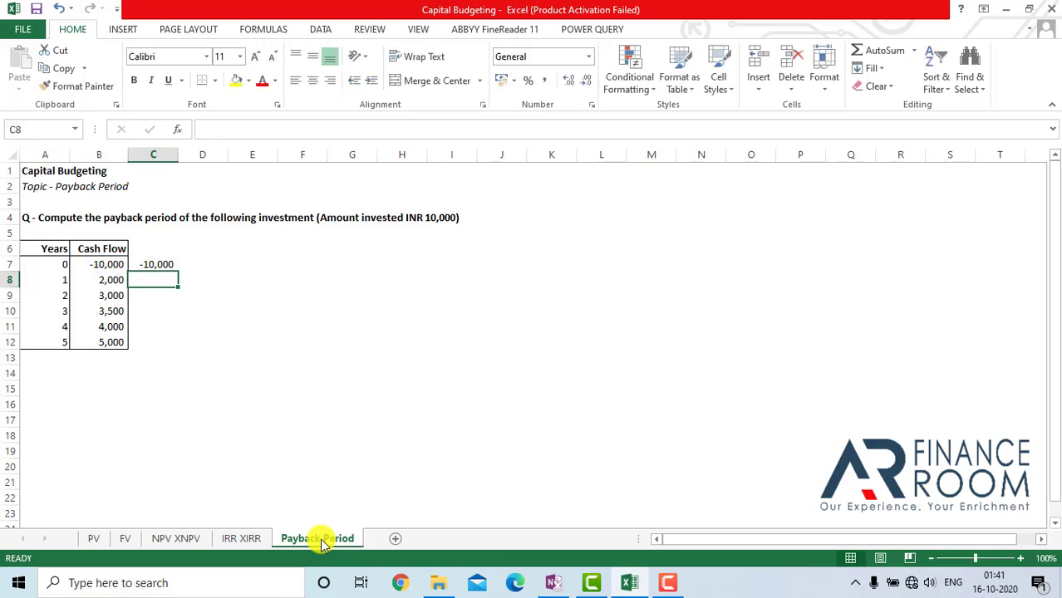
type("=")
key("Up")
type("+")
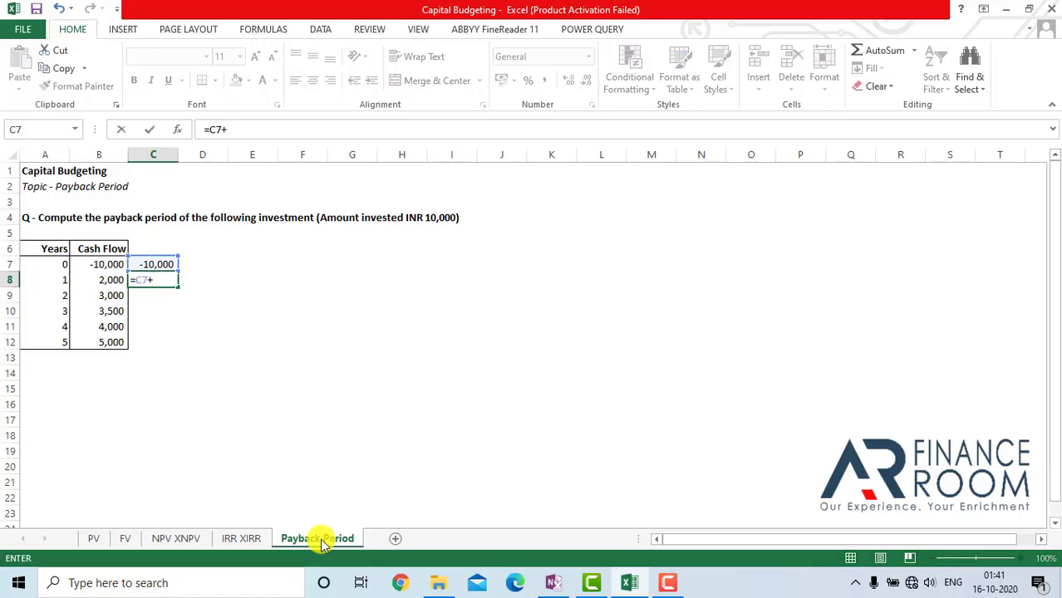
key("Left")
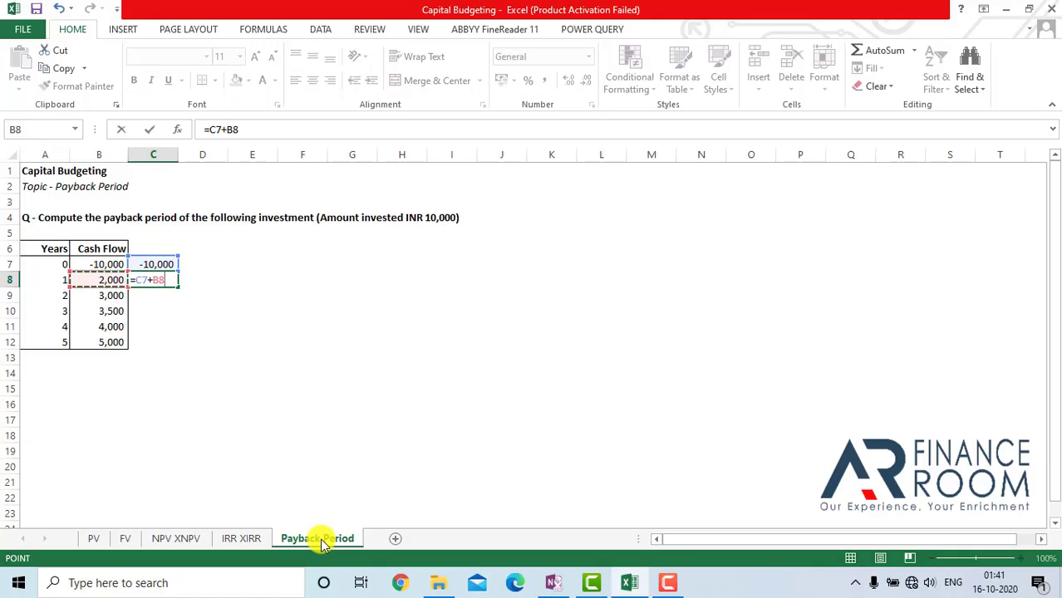
key("Return")
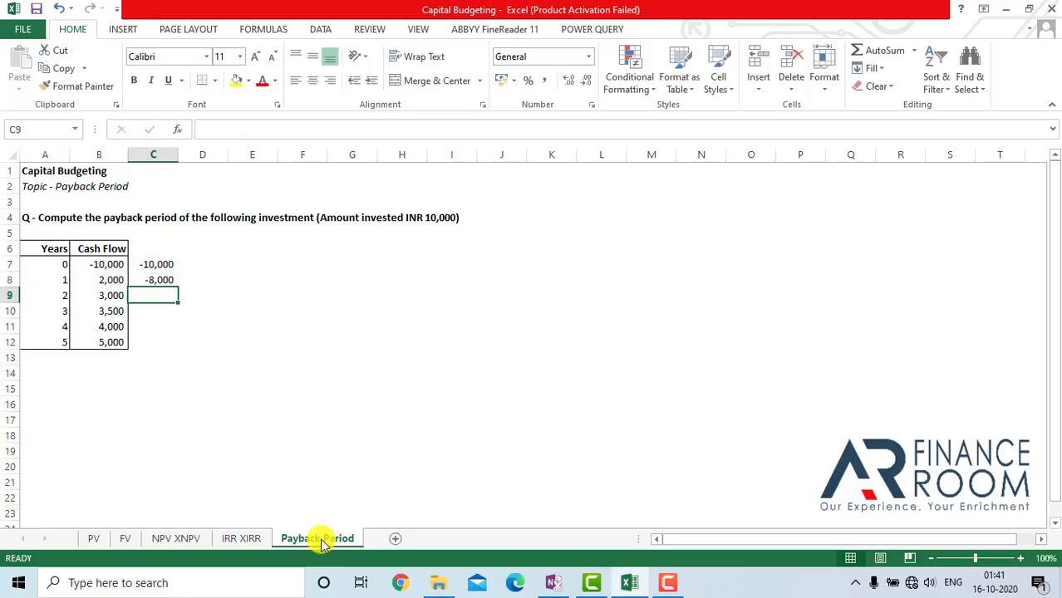
- Continue the cumulative cash flow for years 2 and 3 with =C8+B9 in C9 and =C9+B10 in C10
type("=")
key("Up")
type("+")
key("Left")
key("Return")
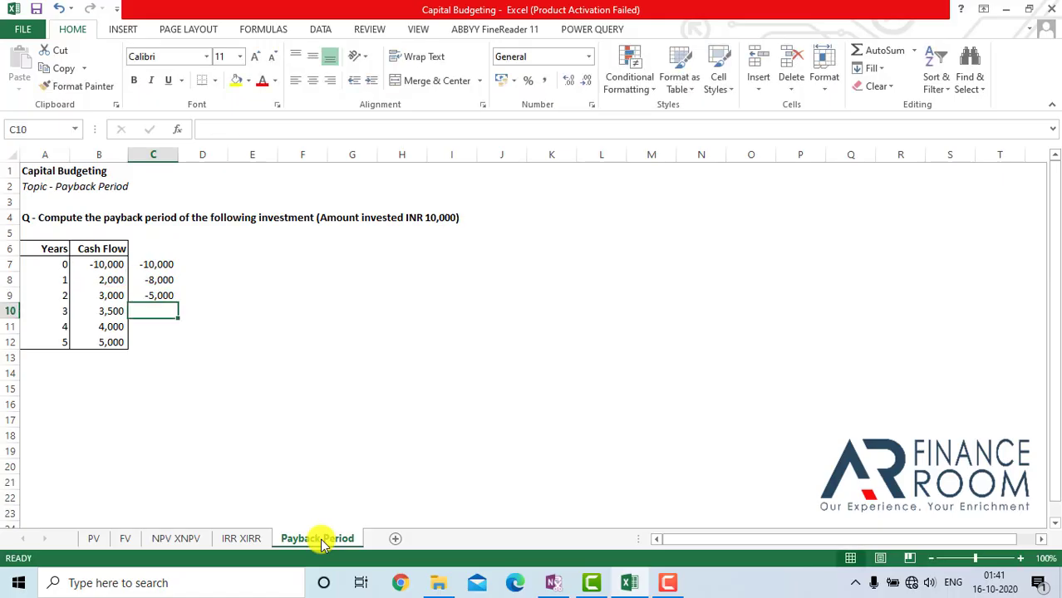
type("=")
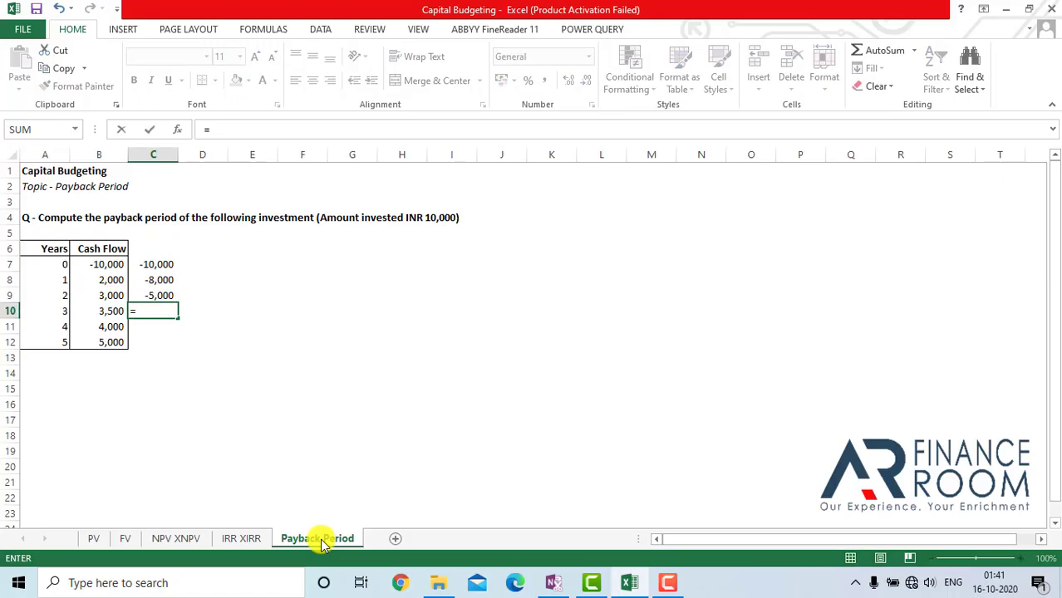
key("Up")
type("+")
key("Left")
key("Return")
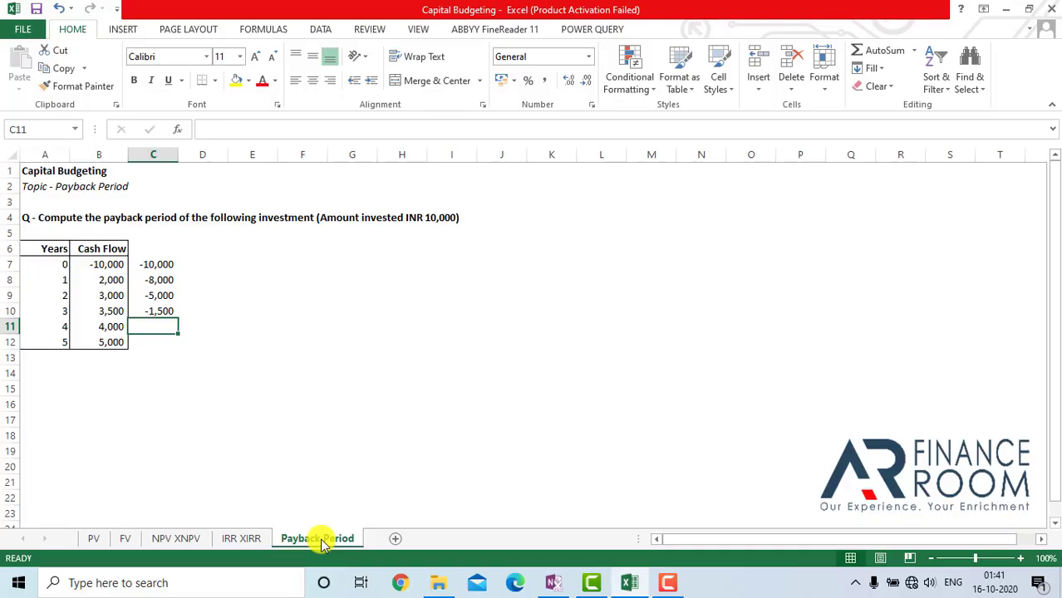
- Add the bold label "Payback Period" in E10
key("Up")
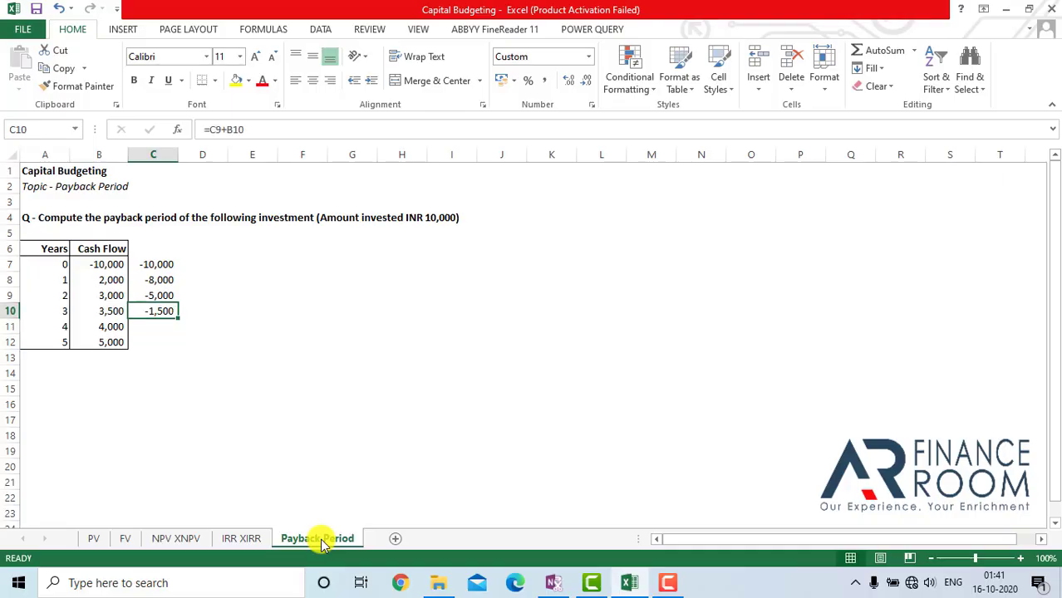
key("Down")
key("Left")
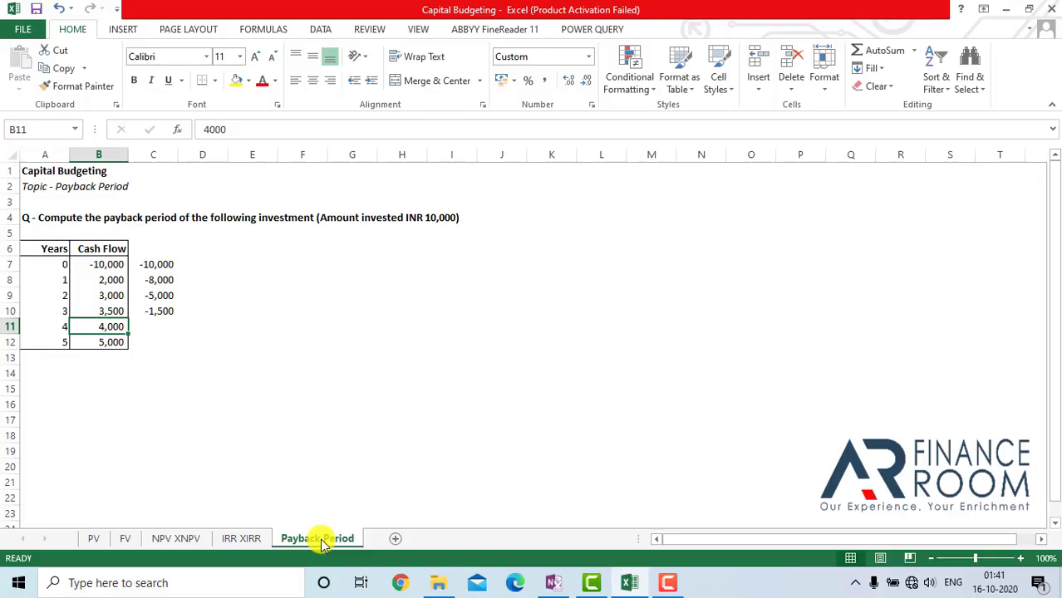
key("Right")
key("Up")
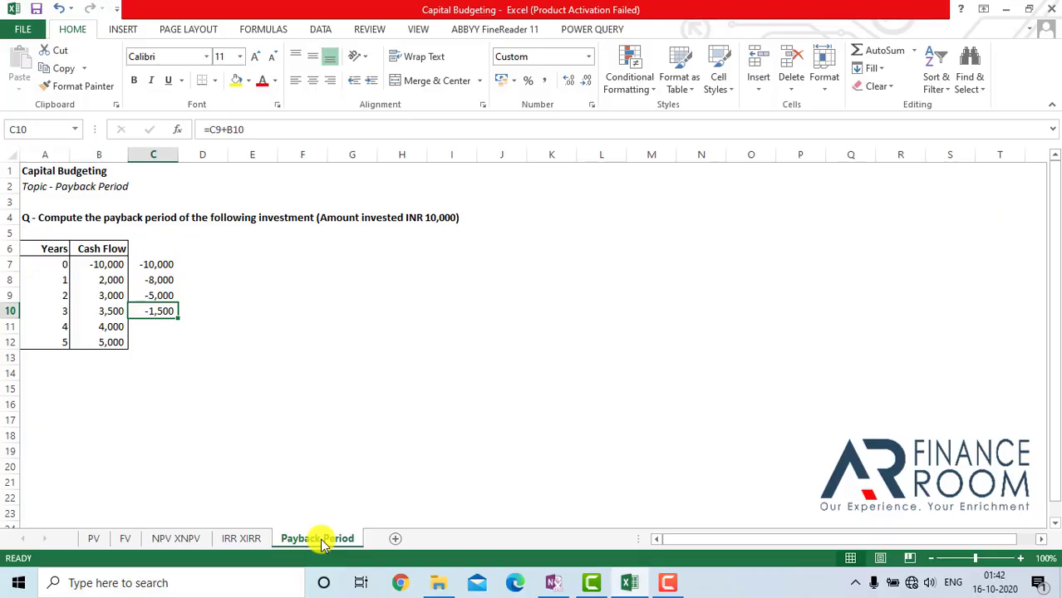
key("Right")
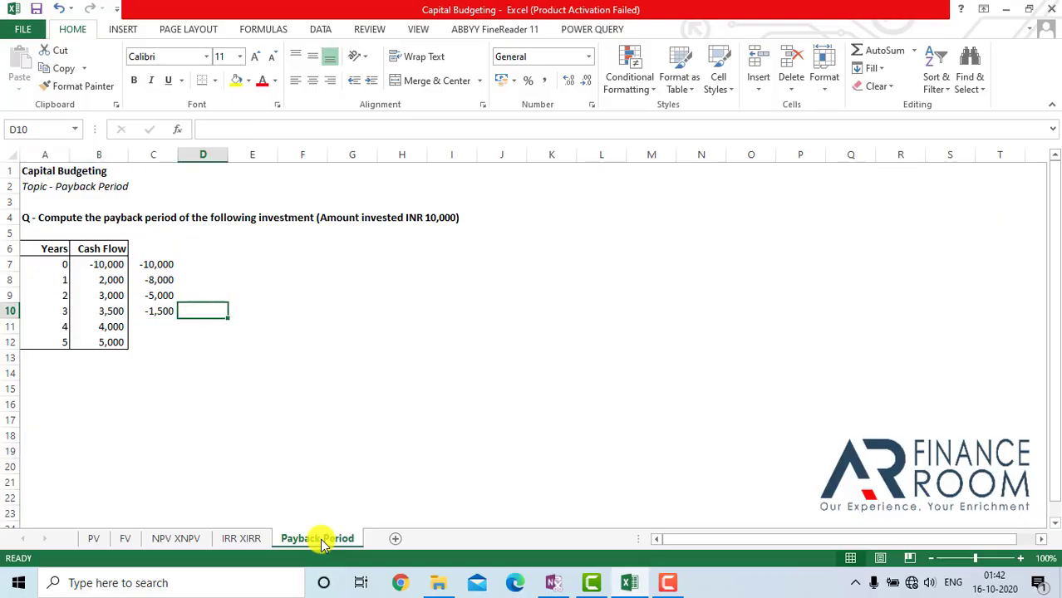
key("Right")
type("Payba")
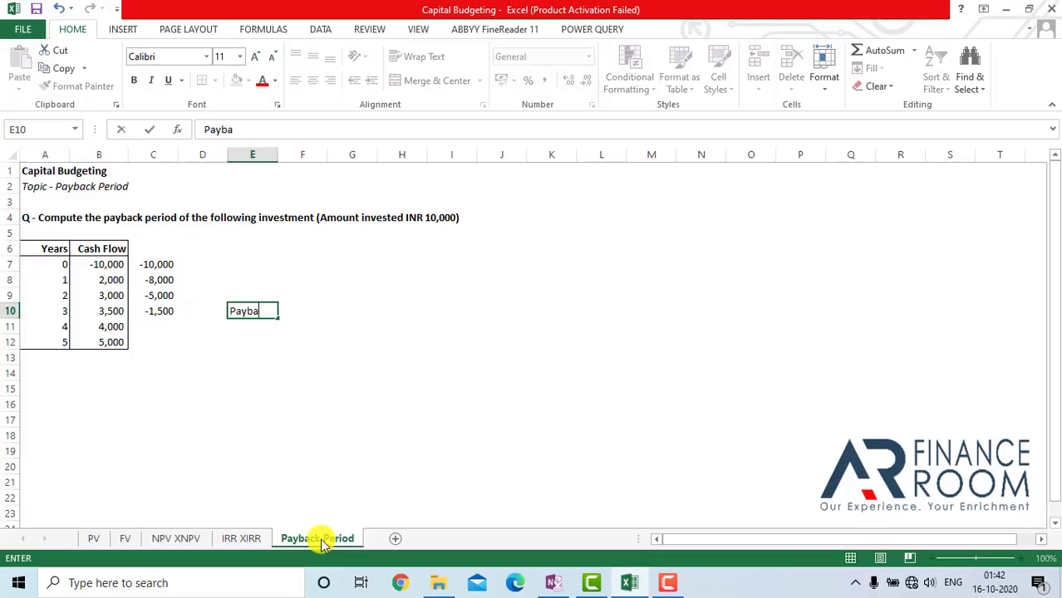
type("ck Period")
key("Return")
key("Up")
key("ctrl+b")
key("Down")
- Calculate the payback period in E11, below its label, with the formula =3 + (-C10)/B11
type("=")
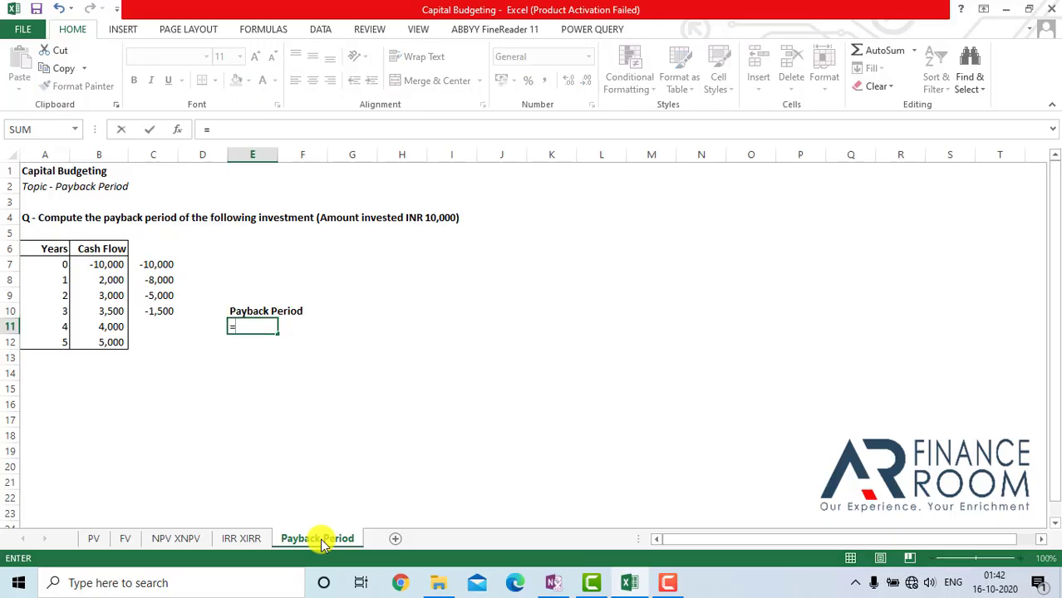
type("3 +")
type("(-")
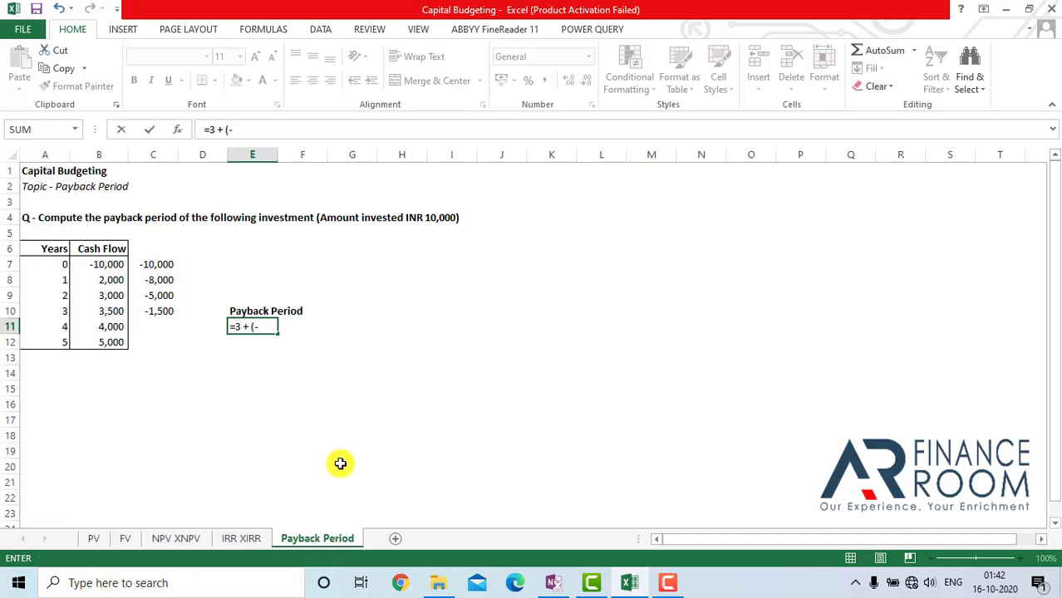
left_click(162, 308)
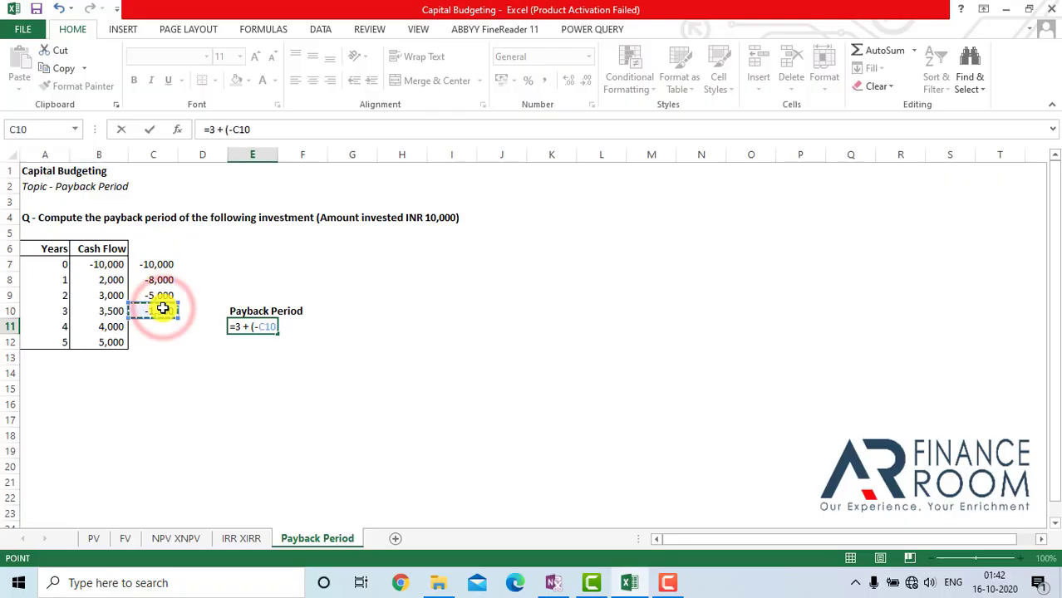
type(")/")
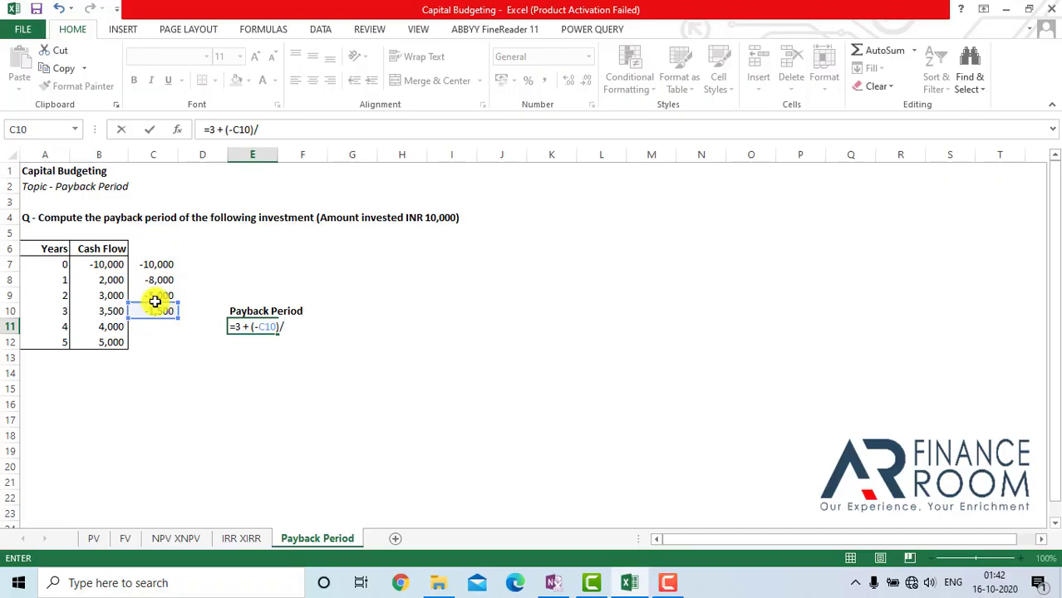
left_click(113, 326)
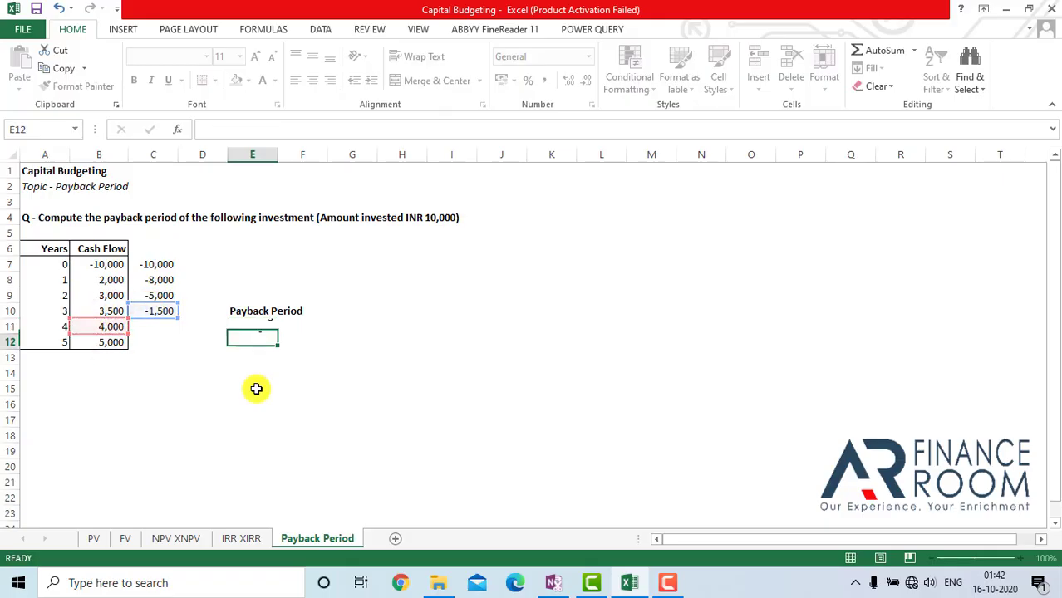
key("Return")
- Format the payback period result in E11 with the comma number style, showing two decimal places
key("Up")
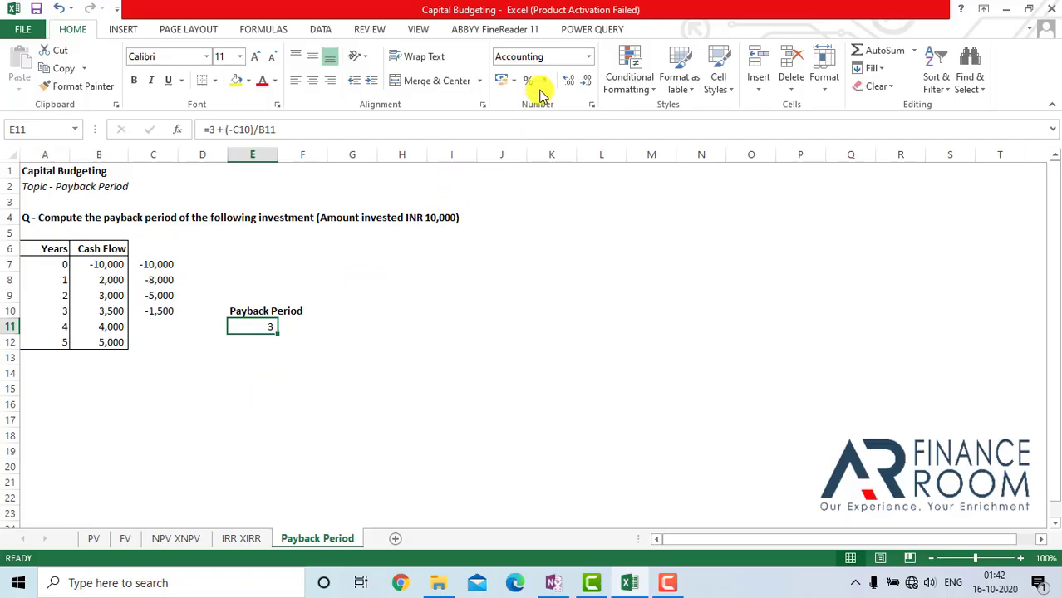
left_click(545, 81)
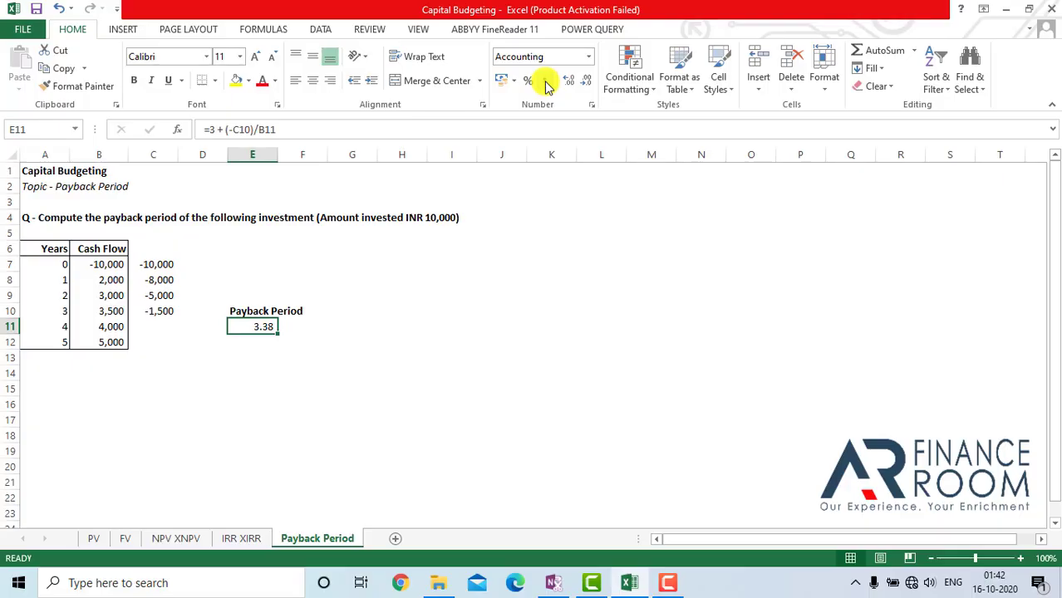
key("Return")
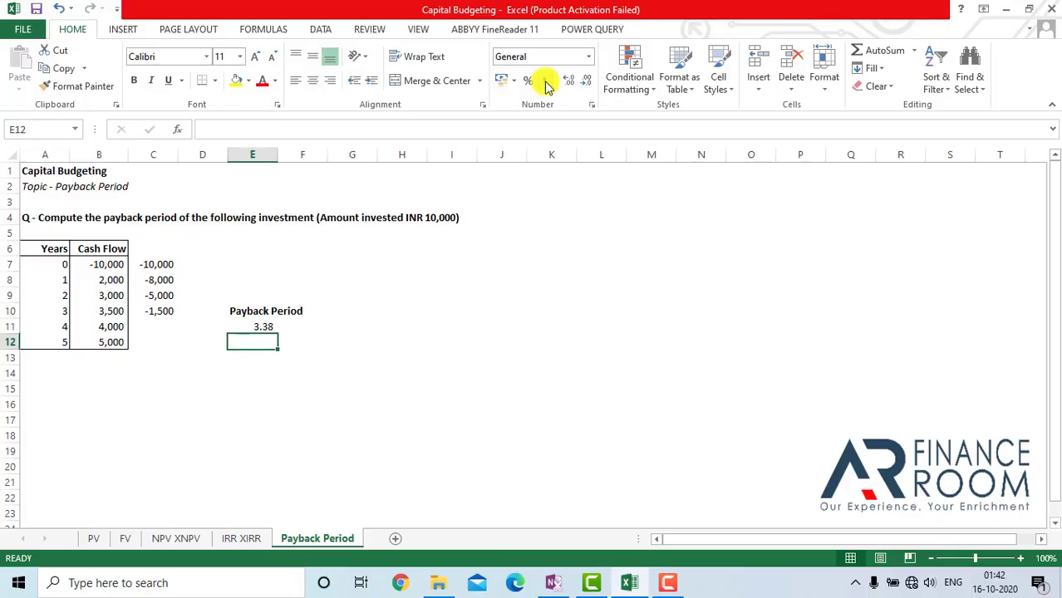